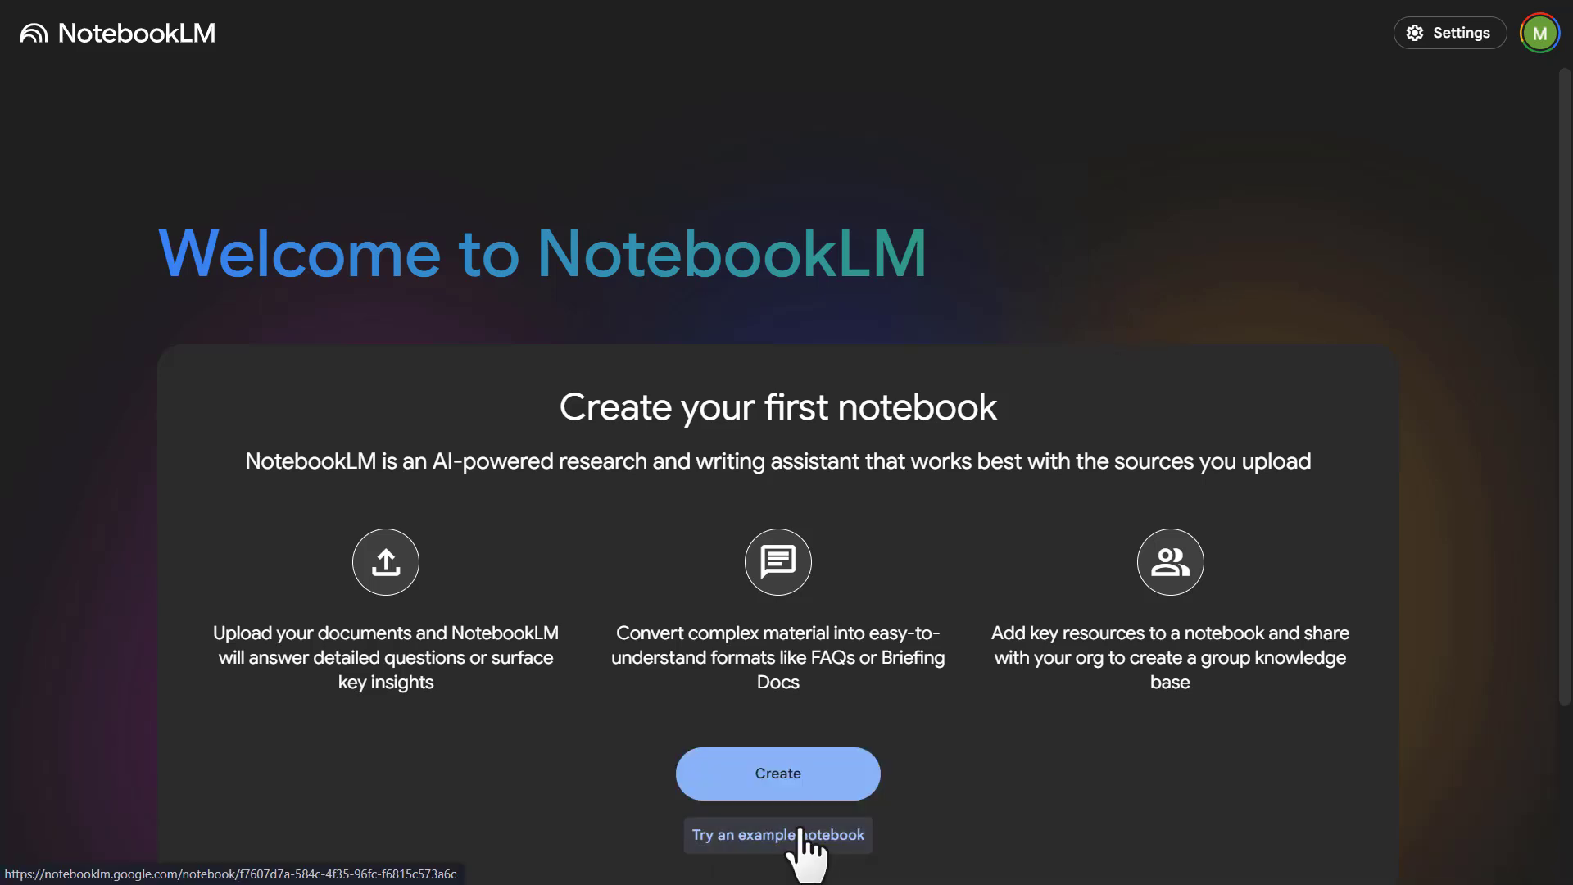
- Open the Introduction to NotebookLM example notebook and switch the interface to Light mode
left_click(798, 830)
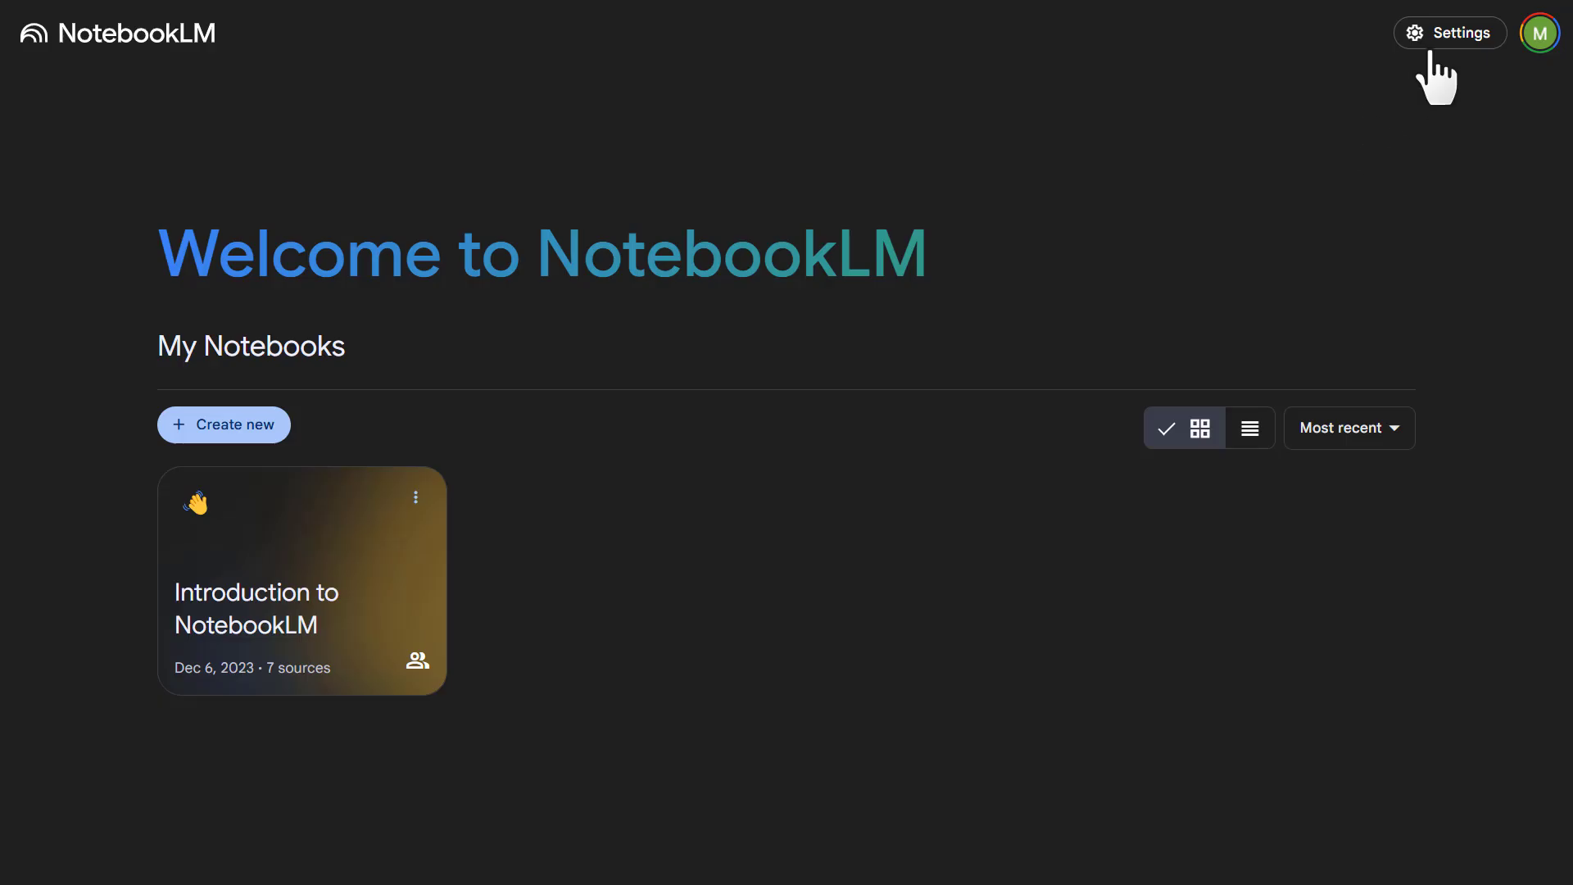
left_click(1438, 41)
mouse_move(1390, 244)
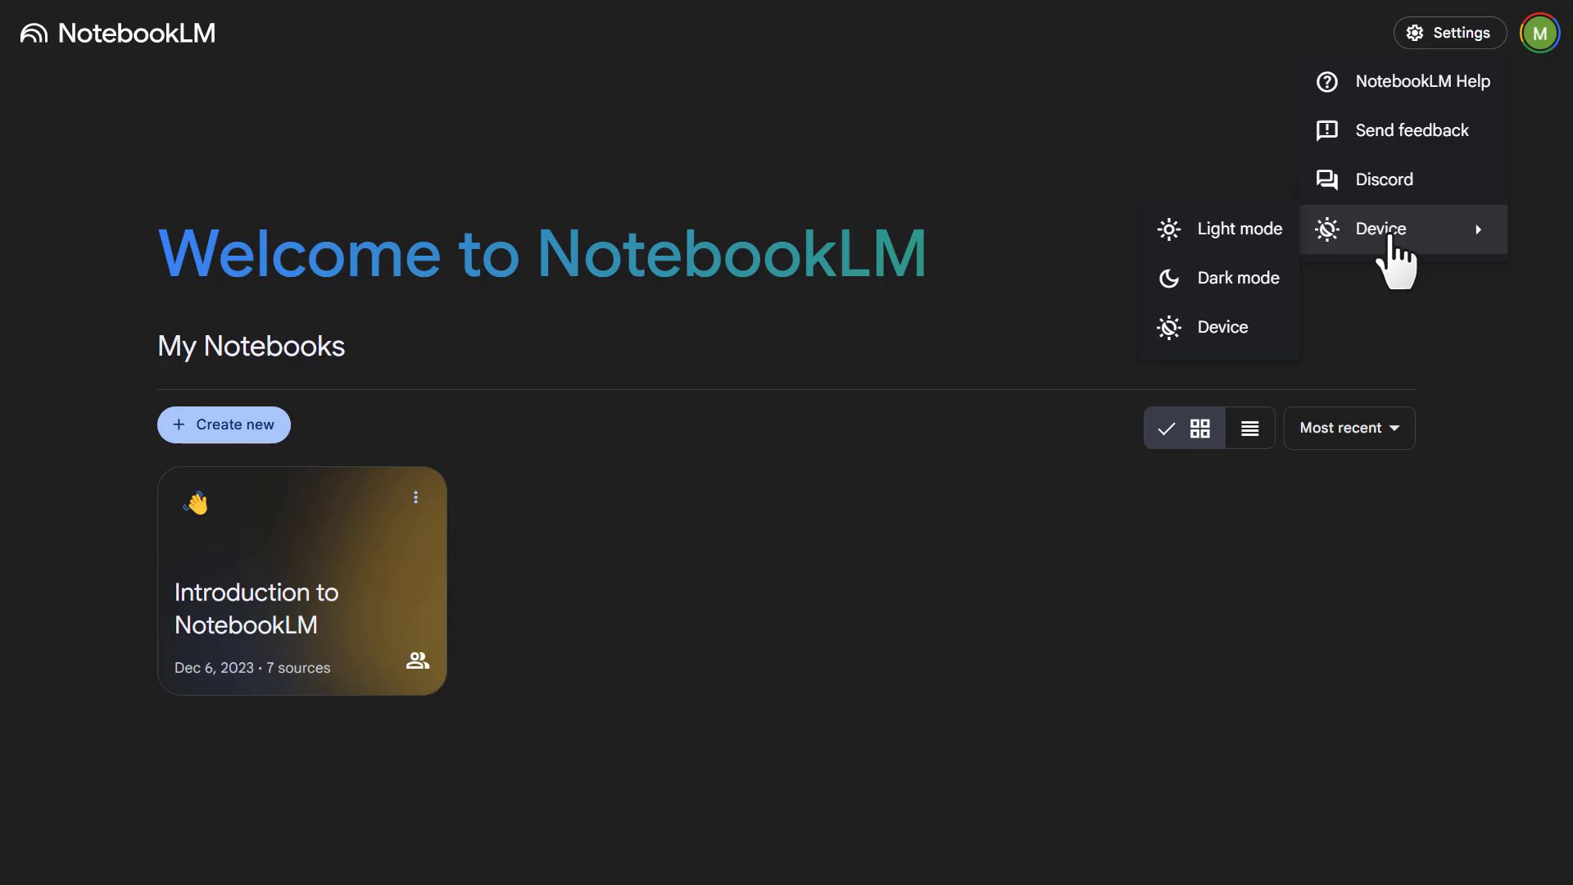
left_click(1247, 232)
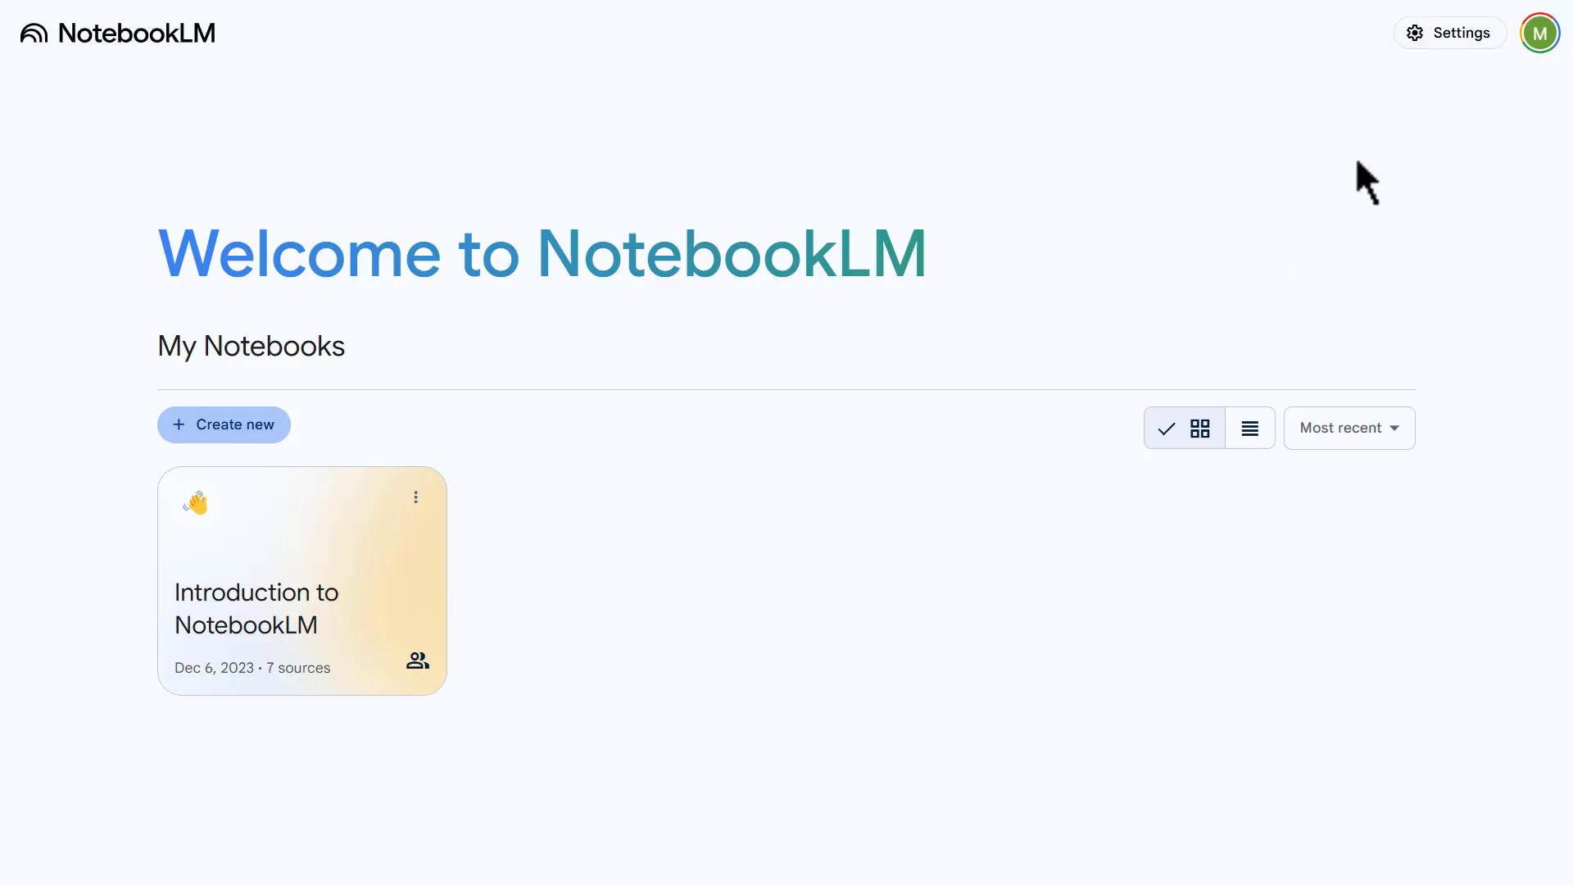
- Switch the NotebookLM interface back to Dark mode
left_click(1446, 39)
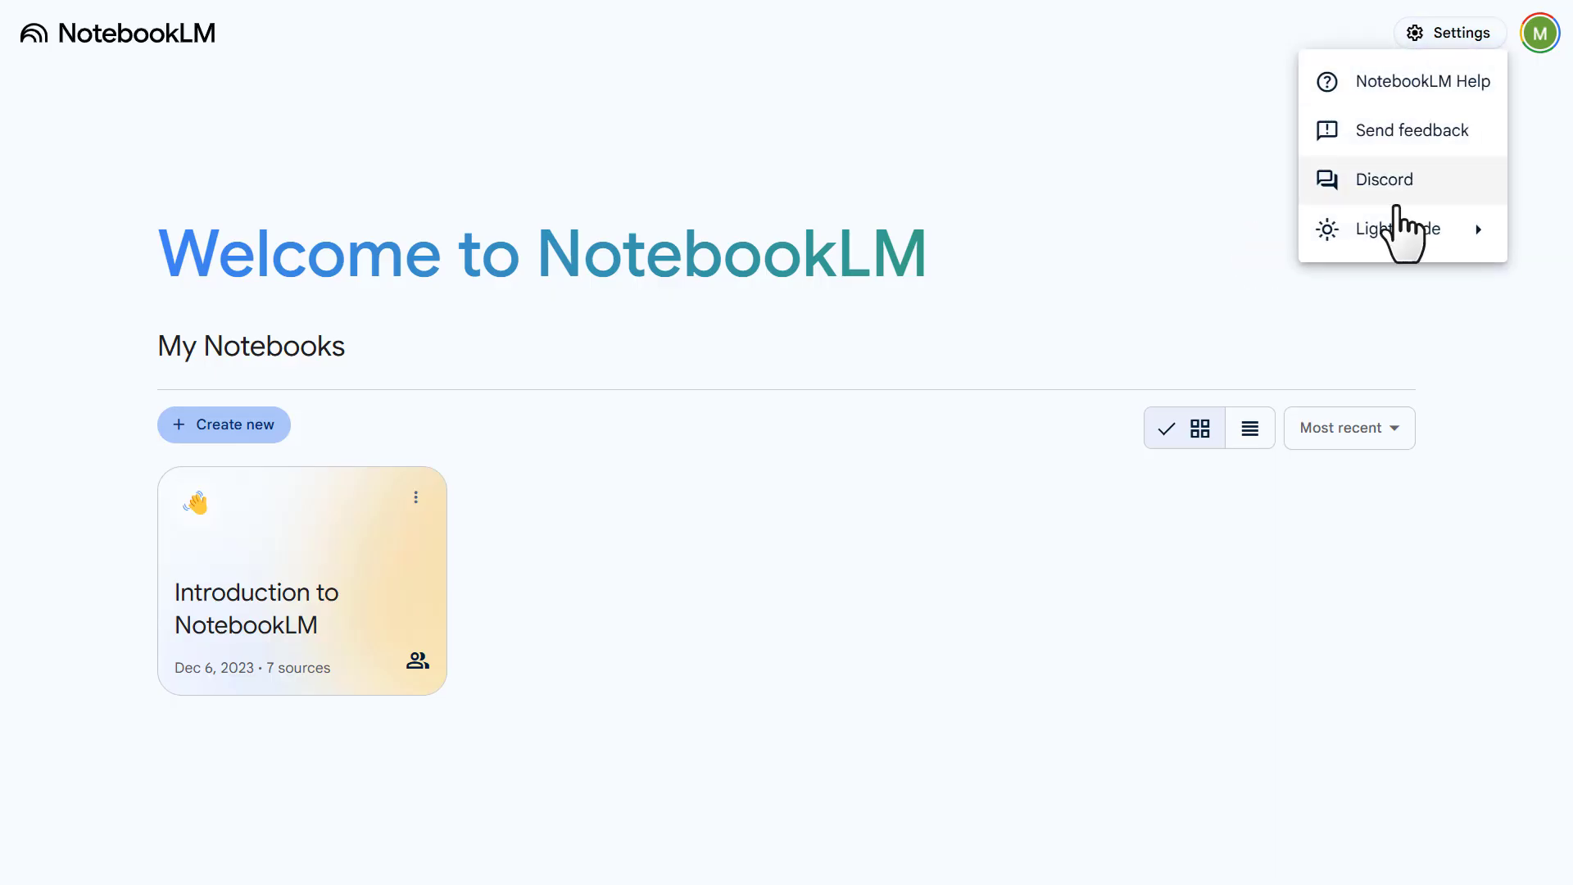
mouse_move(1331, 246)
left_click(1246, 278)
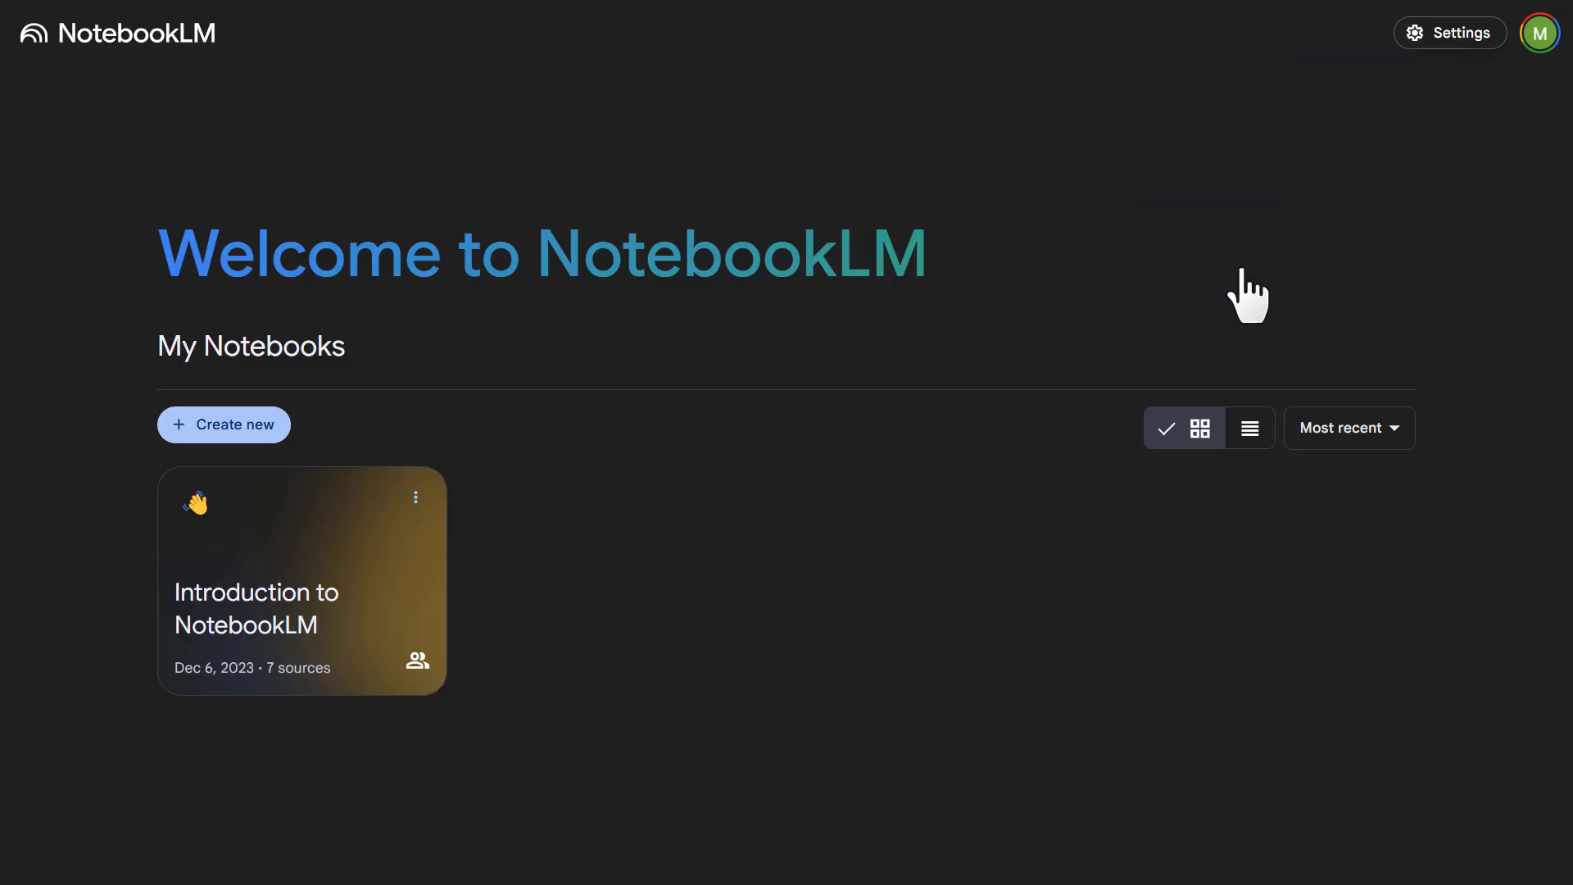
left_click(1435, 37)
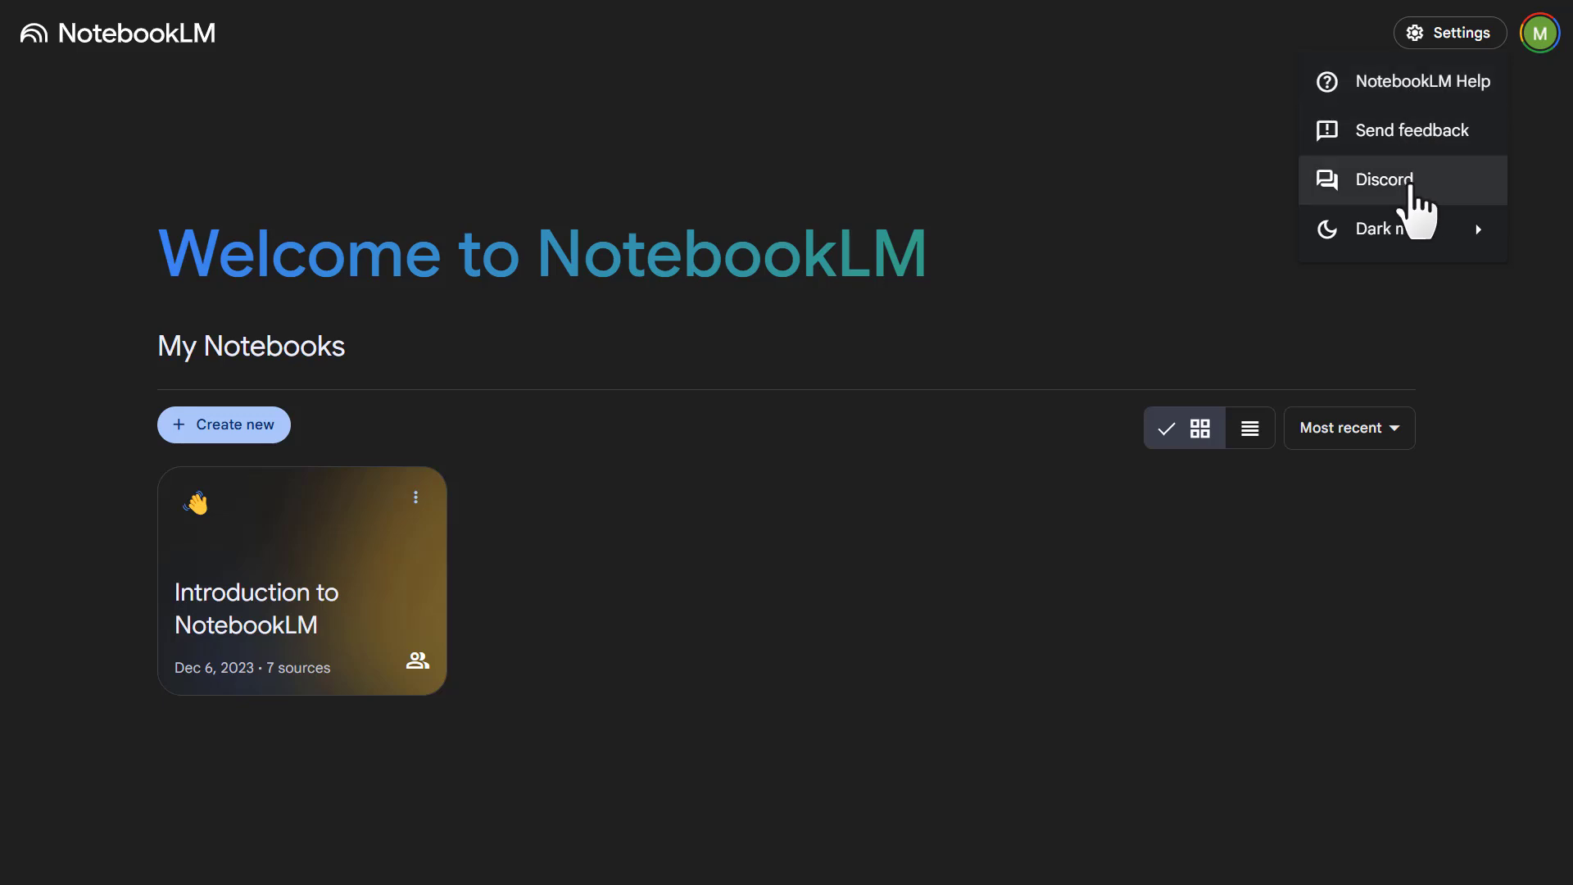
left_click(1220, 259)
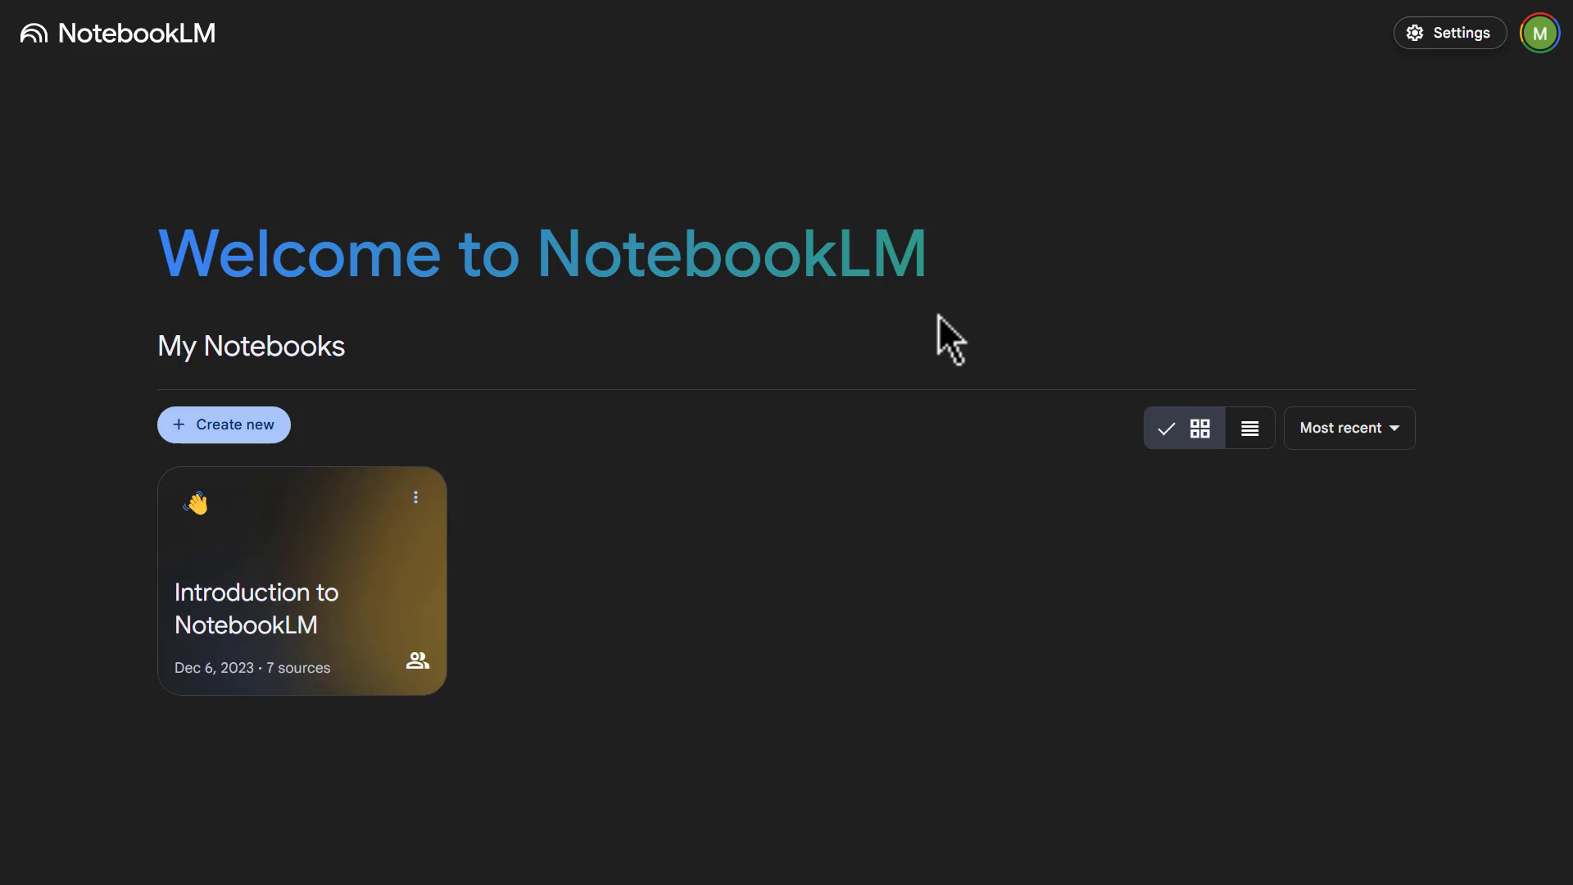
- Create a new notebook and upload ai pdf 1.pdf as its first source
left_click(232, 441)
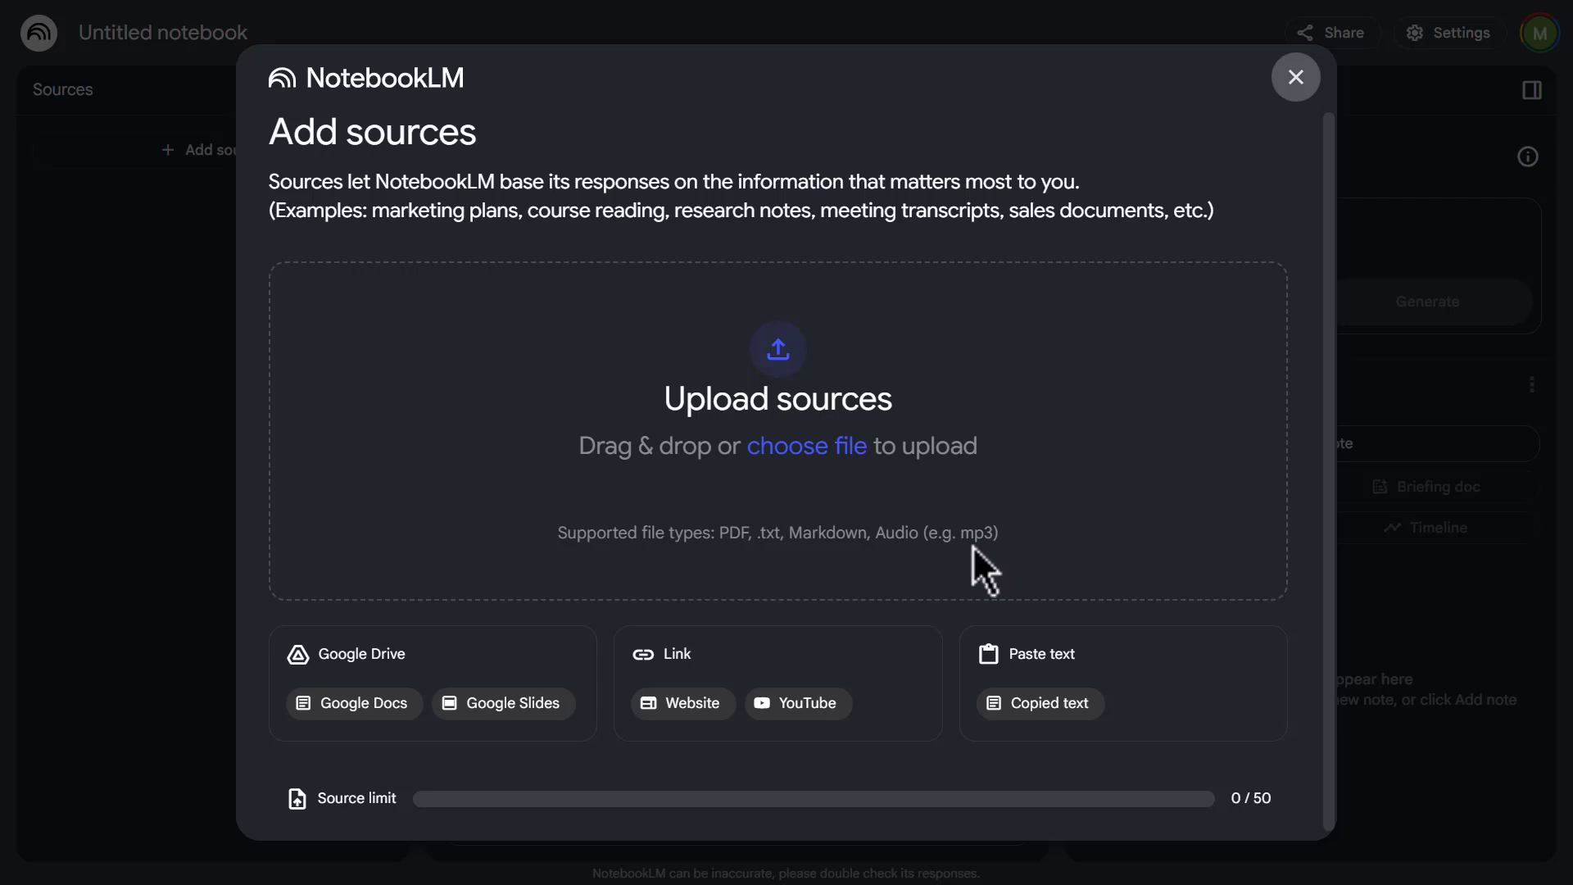
left_click(804, 458)
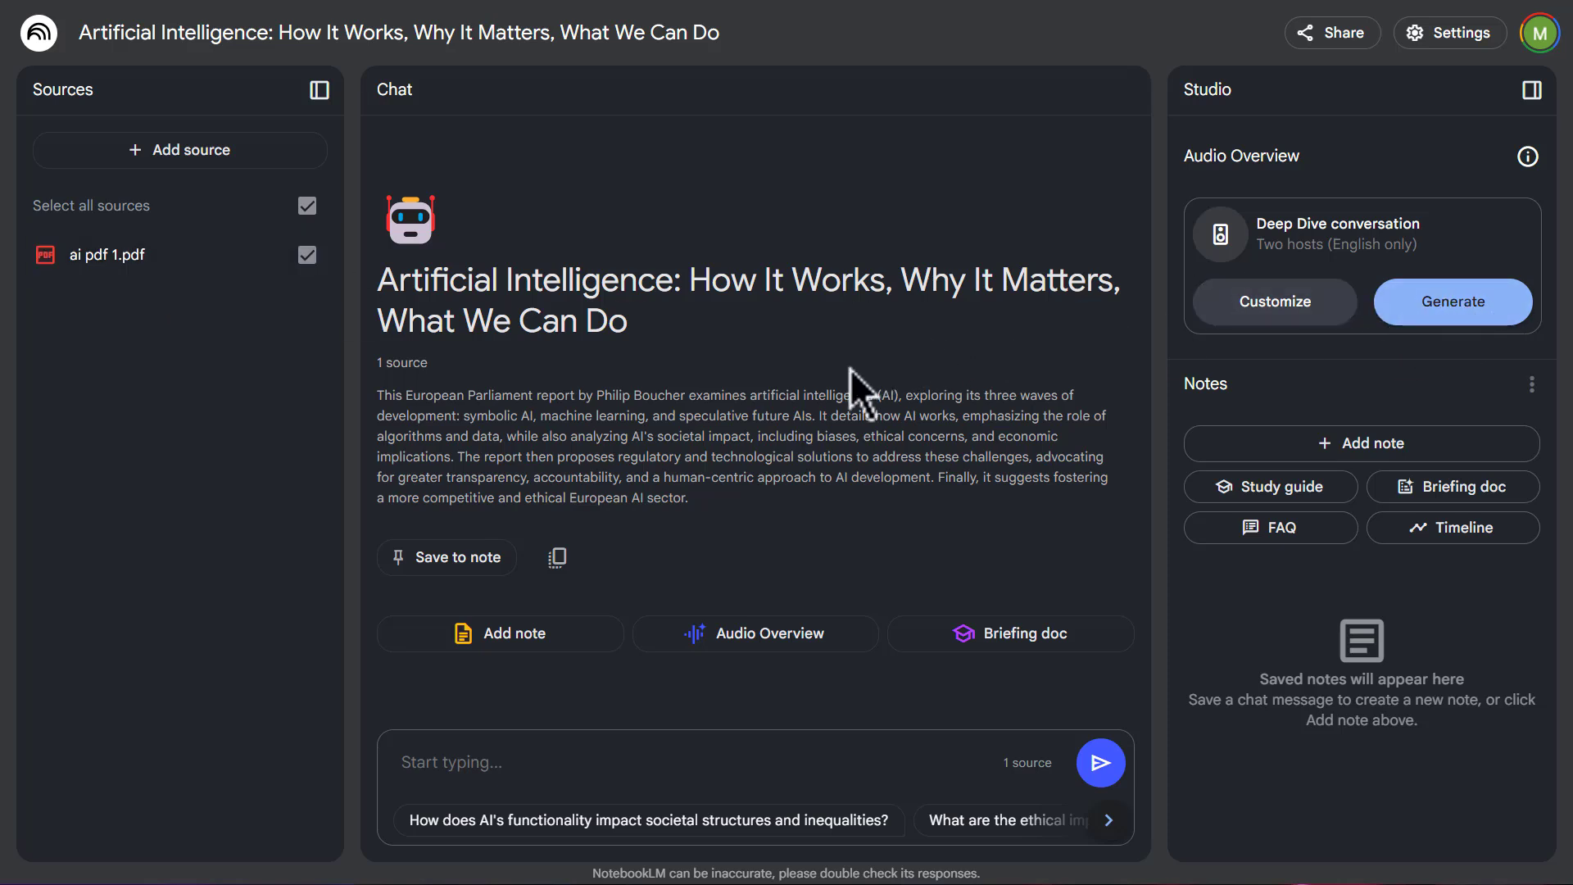
- Add the brief history of artificial intelligence PDF from browser downloads as a second source
left_click(189, 155)
key("F11")
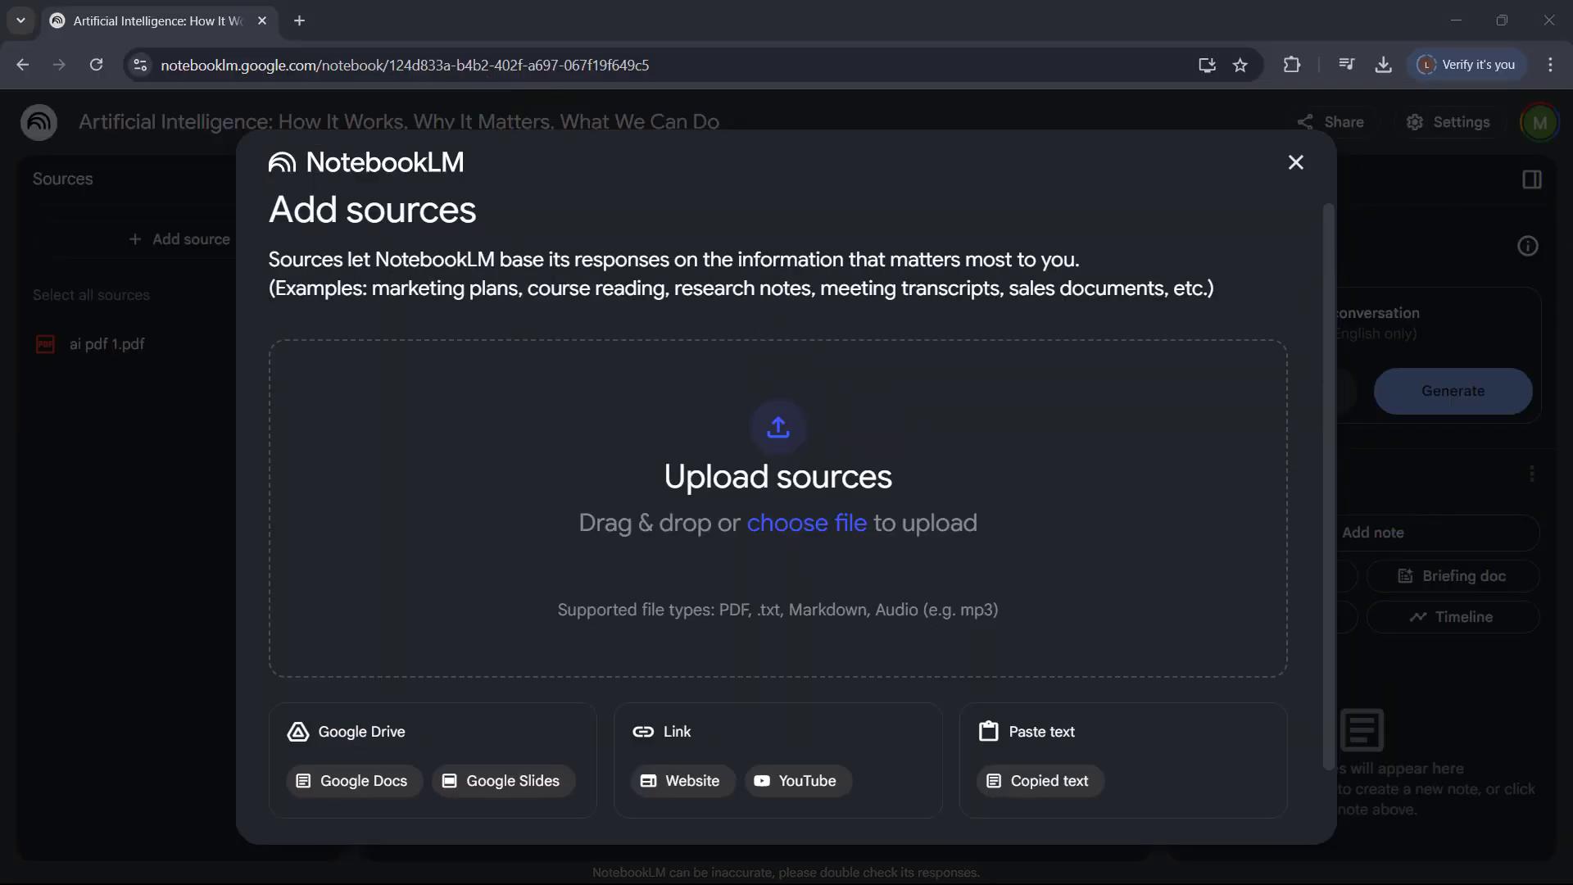
left_click(1384, 65)
left_click_drag(1237, 168, 868, 545)
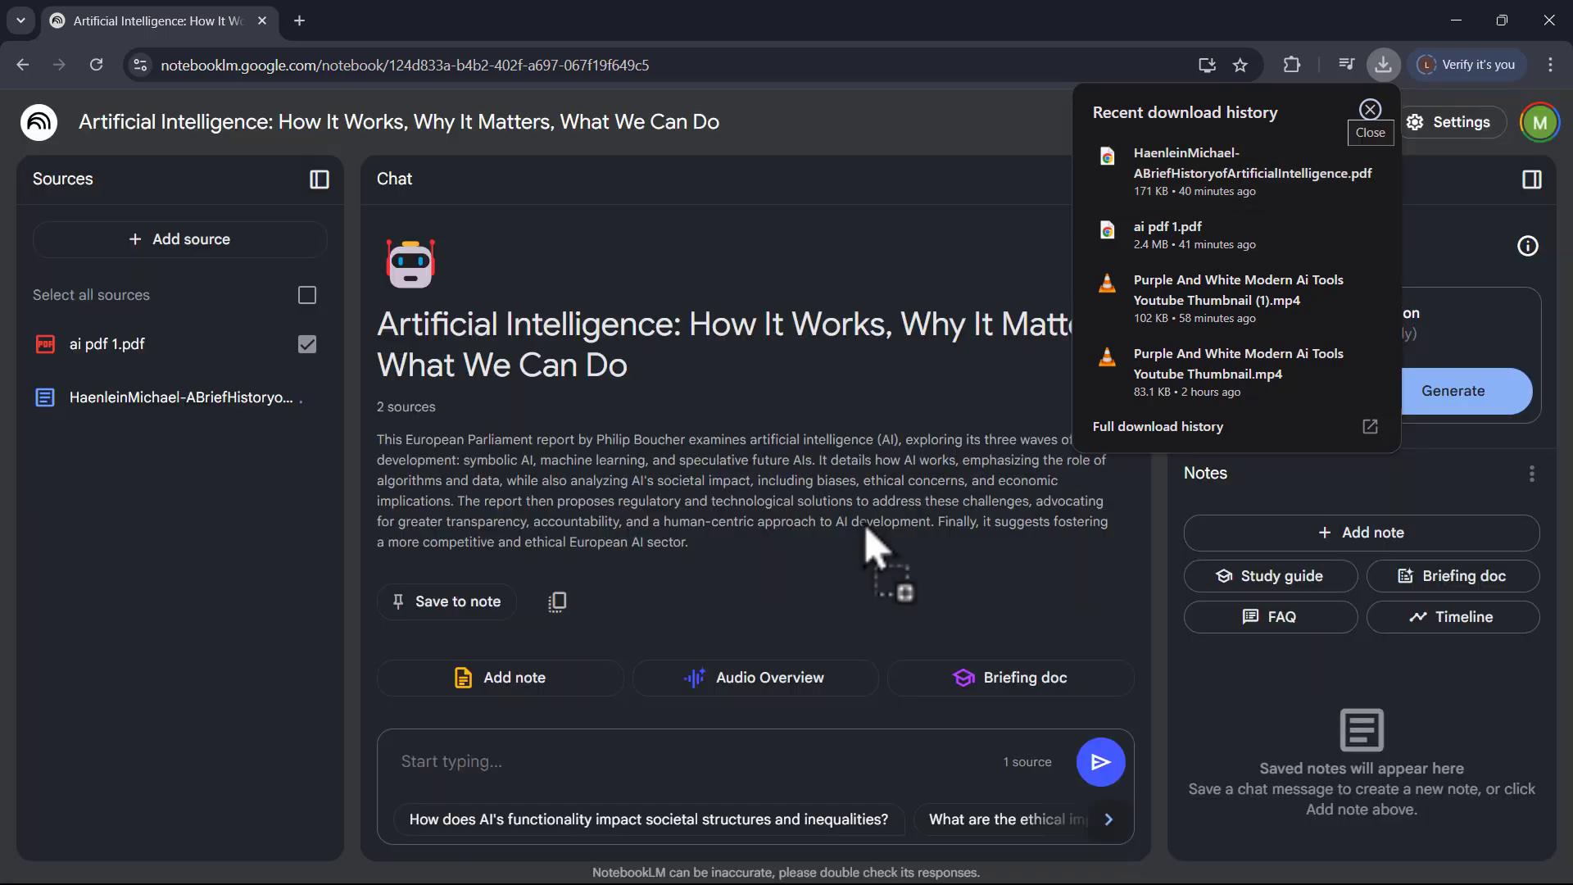
left_click(1384, 64)
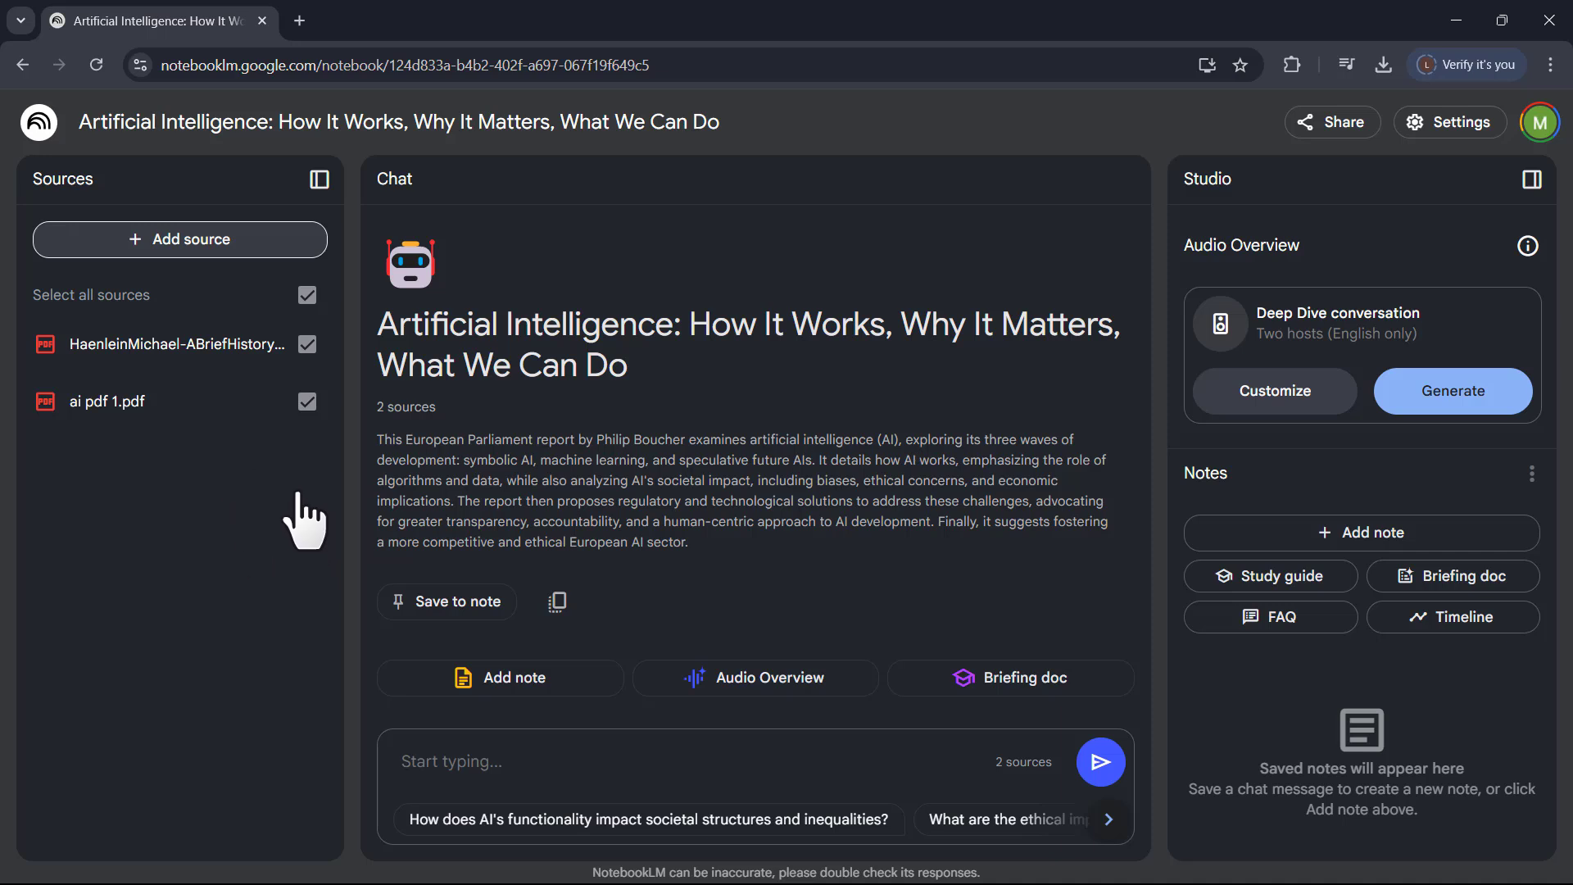
- Copy the web address of Google's 'Why we focus on AI' page
left_click(242, 245)
left_click(419, 20)
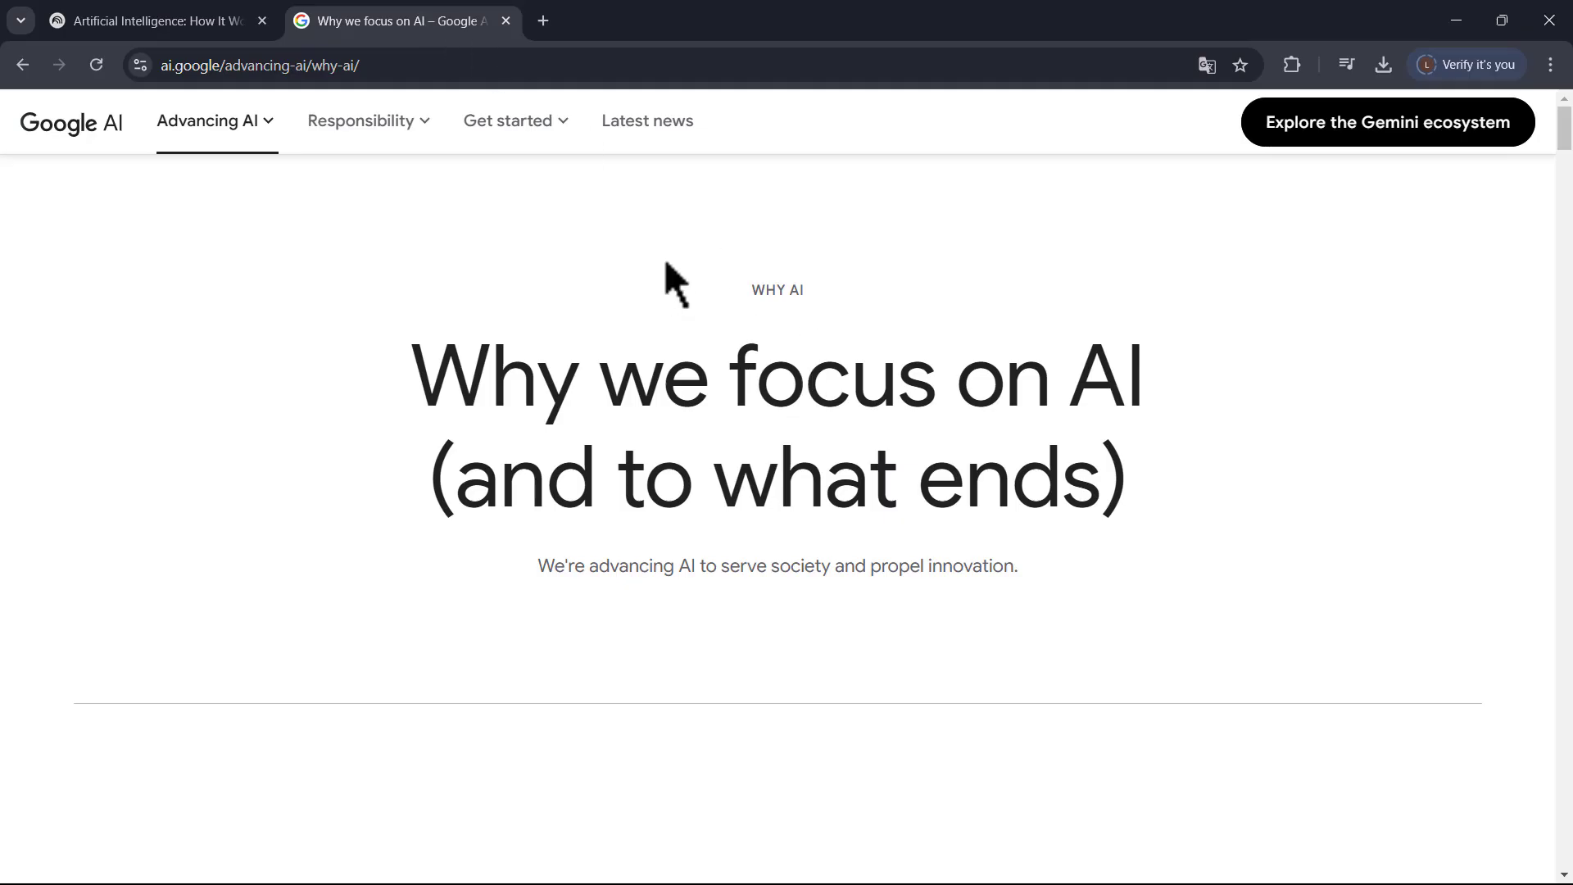
left_click(655, 65)
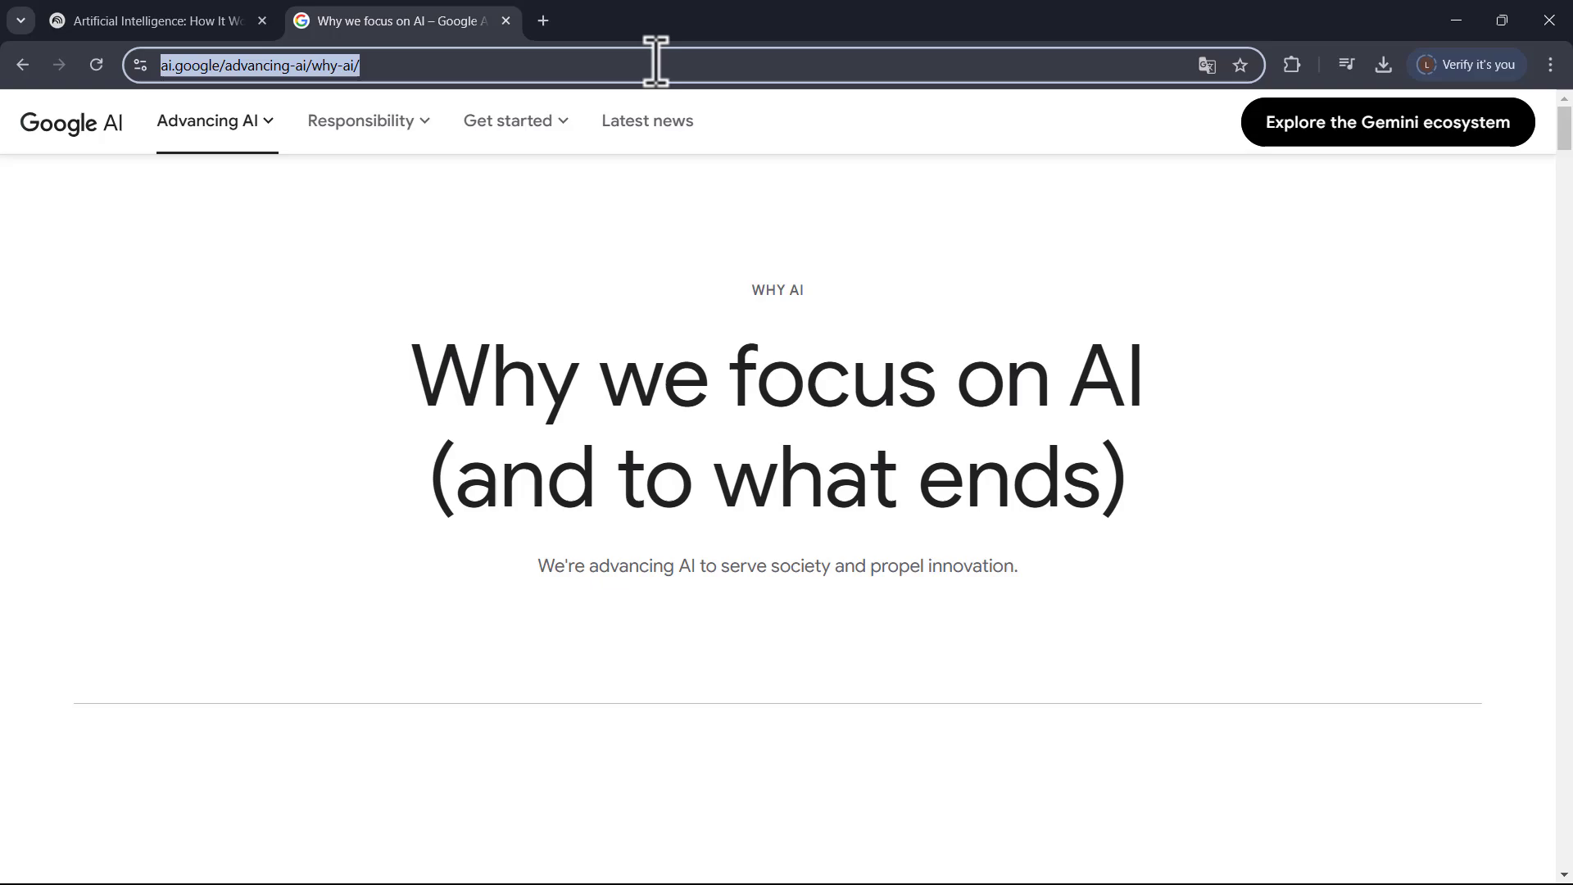
right_click(655, 65)
left_click(729, 205)
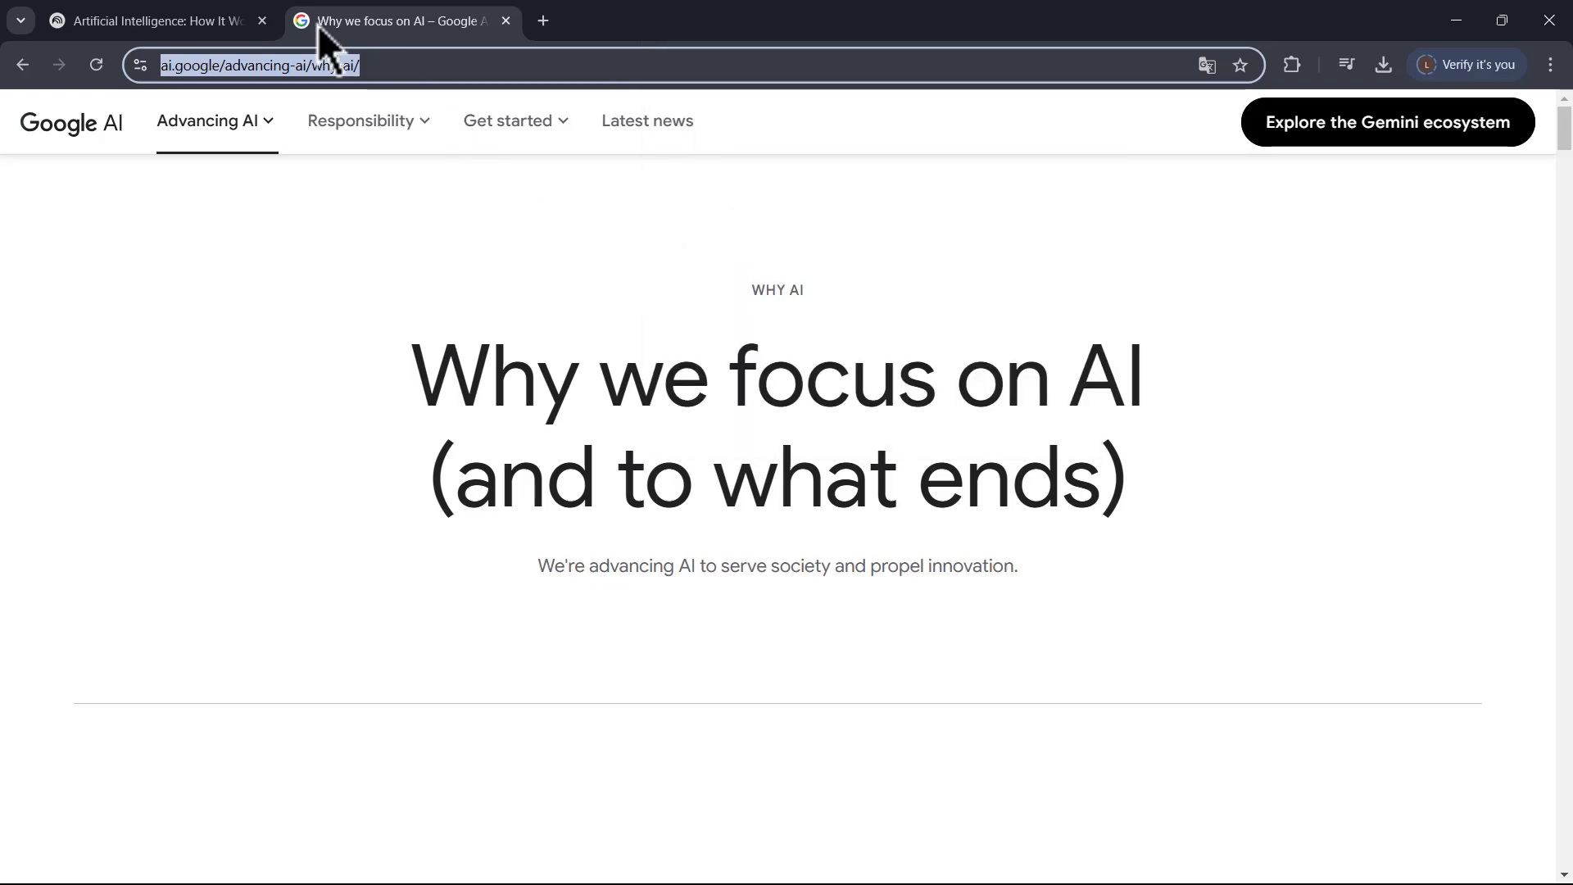
- Add the copied ai.google/advancing-ai/why-ai/ URL as a Website source
left_click(194, 9)
left_click(692, 787)
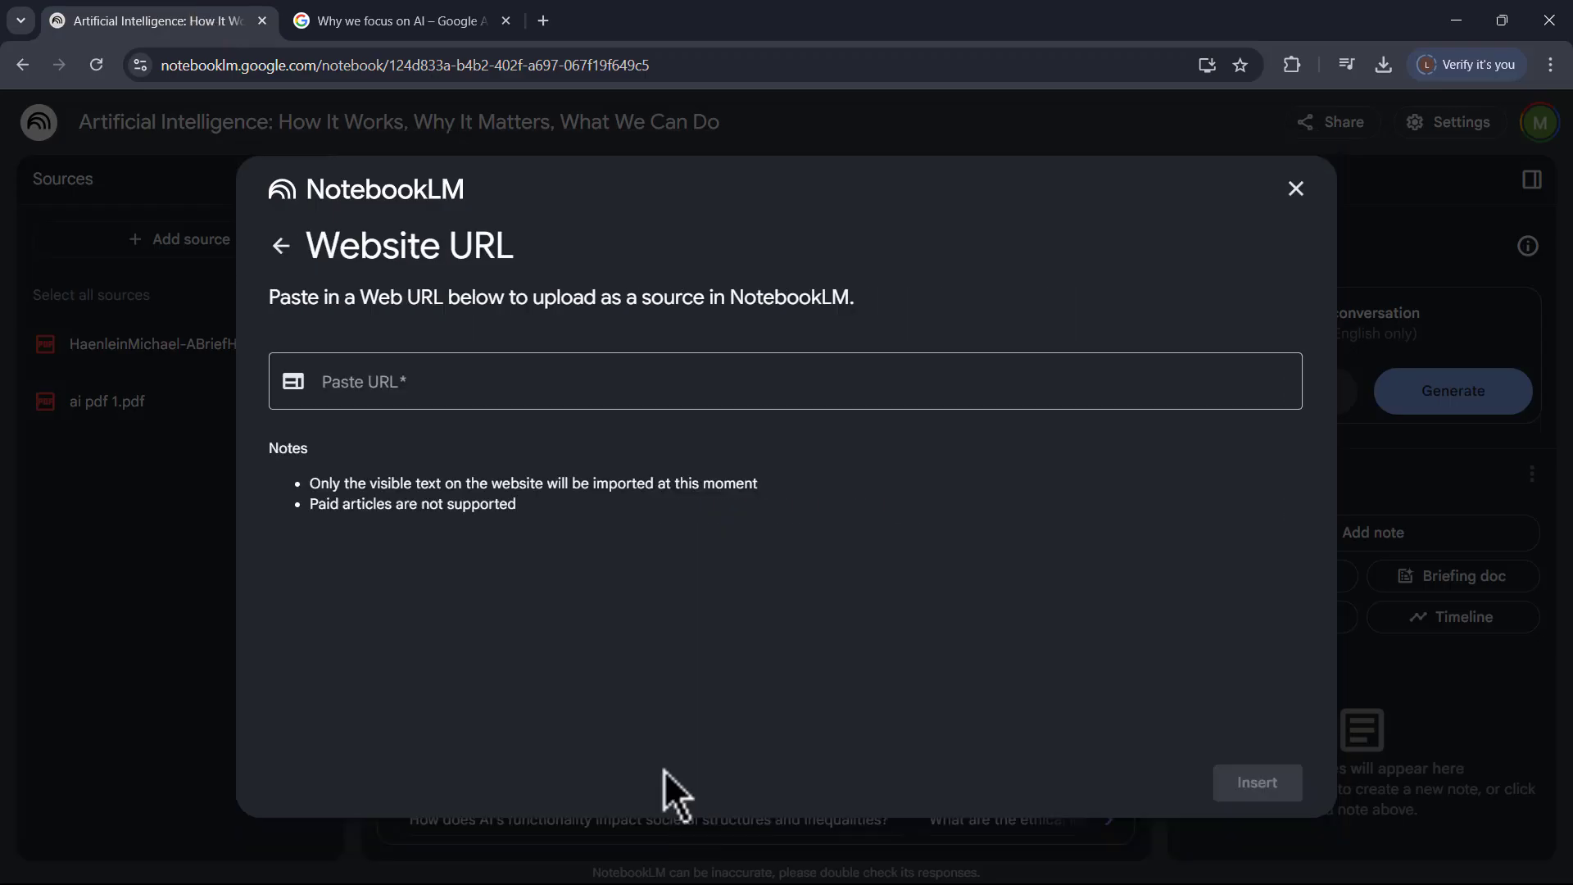
left_click(421, 379)
right_click(421, 380)
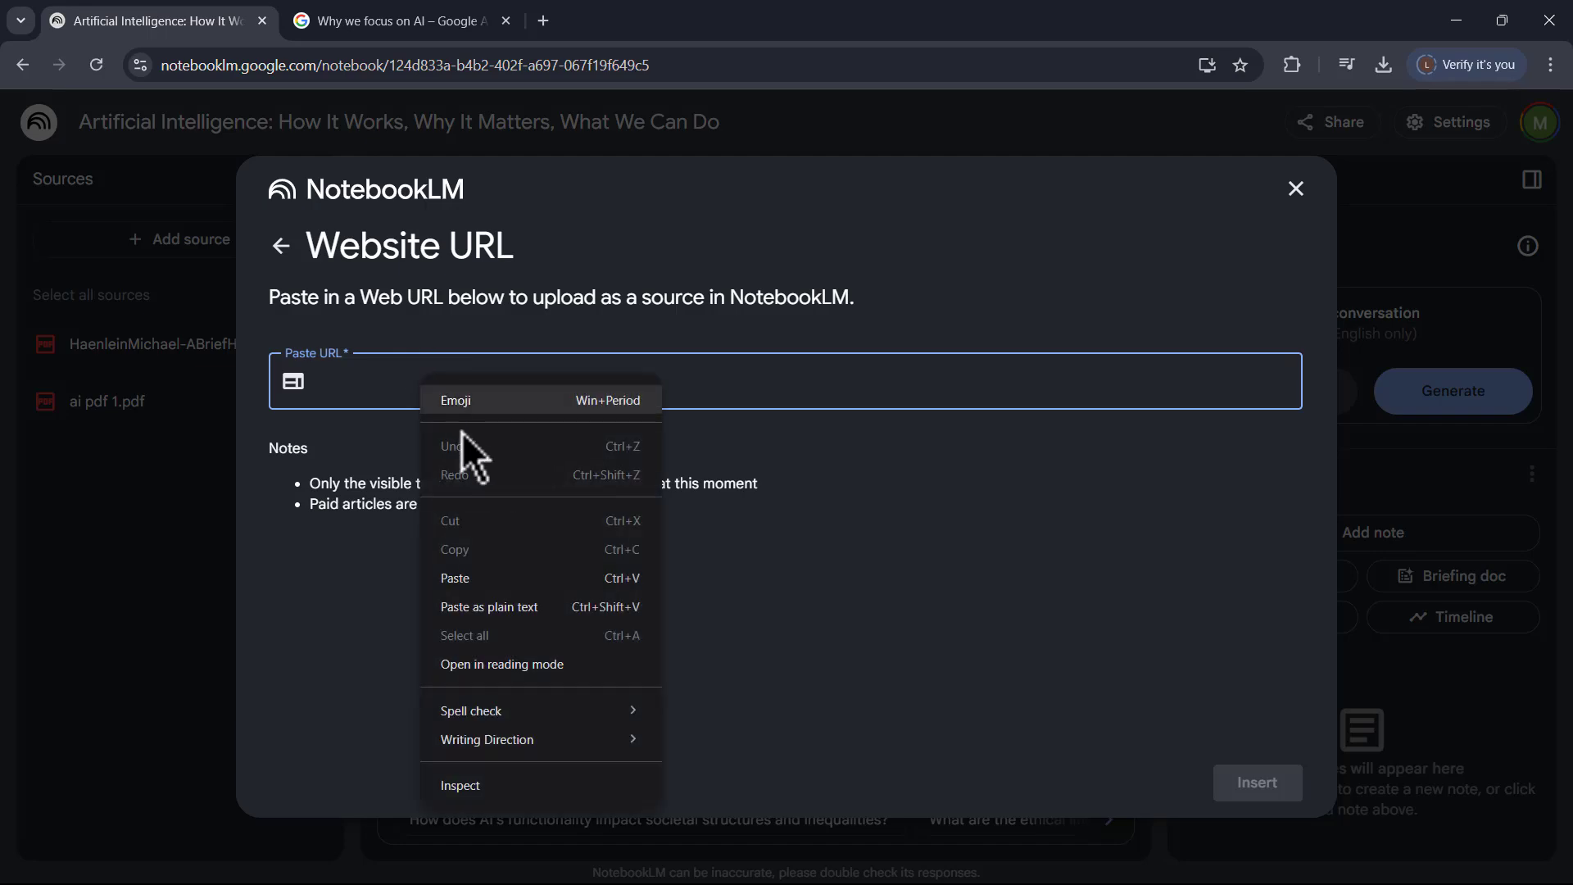
left_click(462, 568)
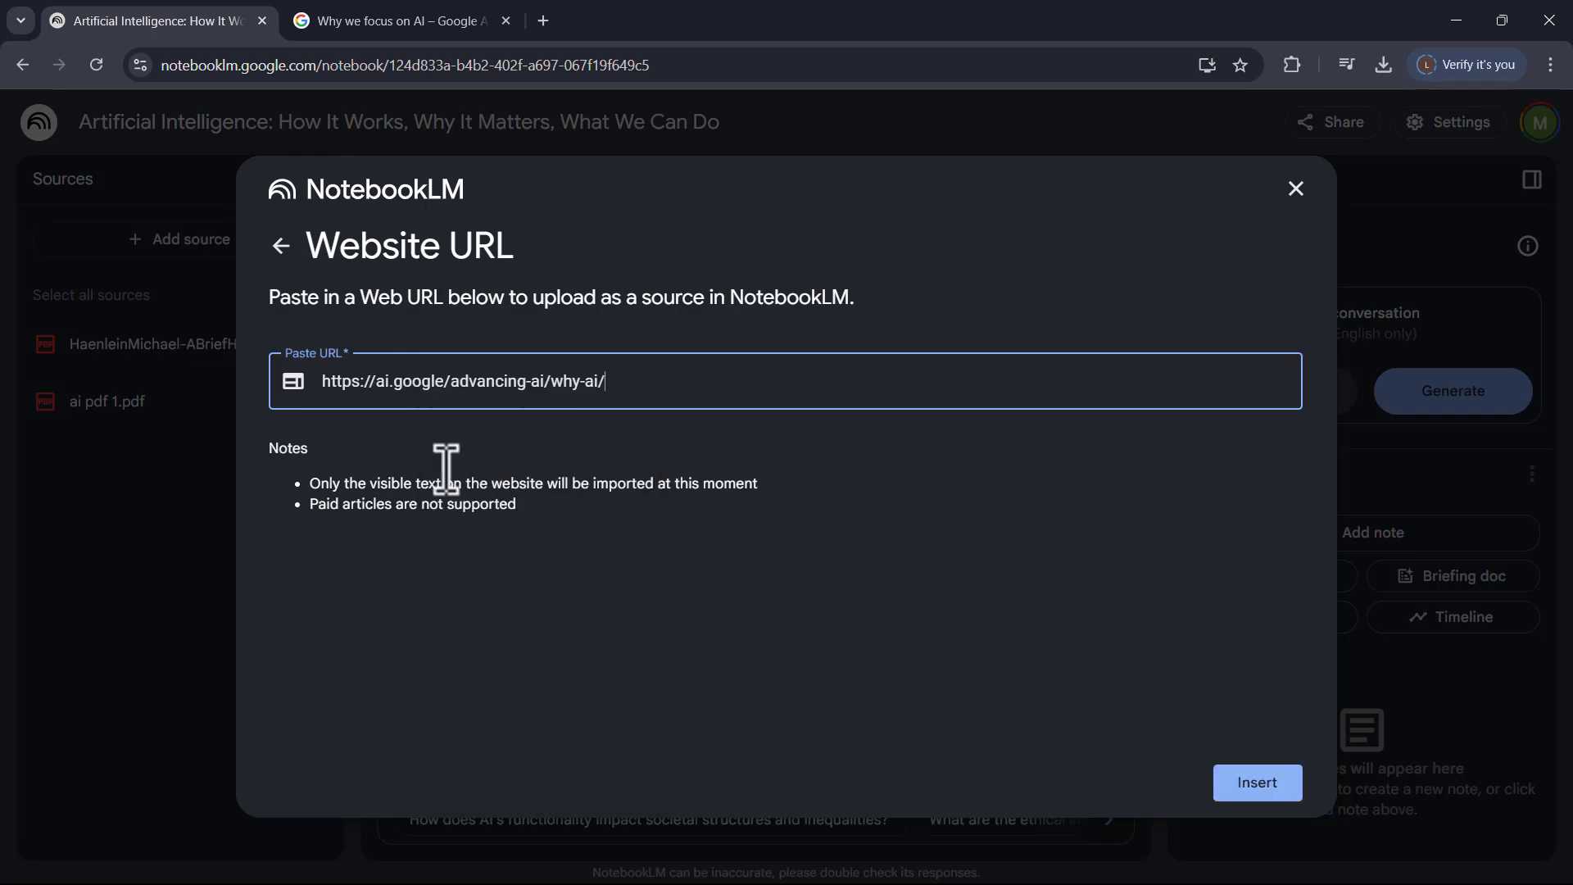
left_click(1257, 785)
key("F11")
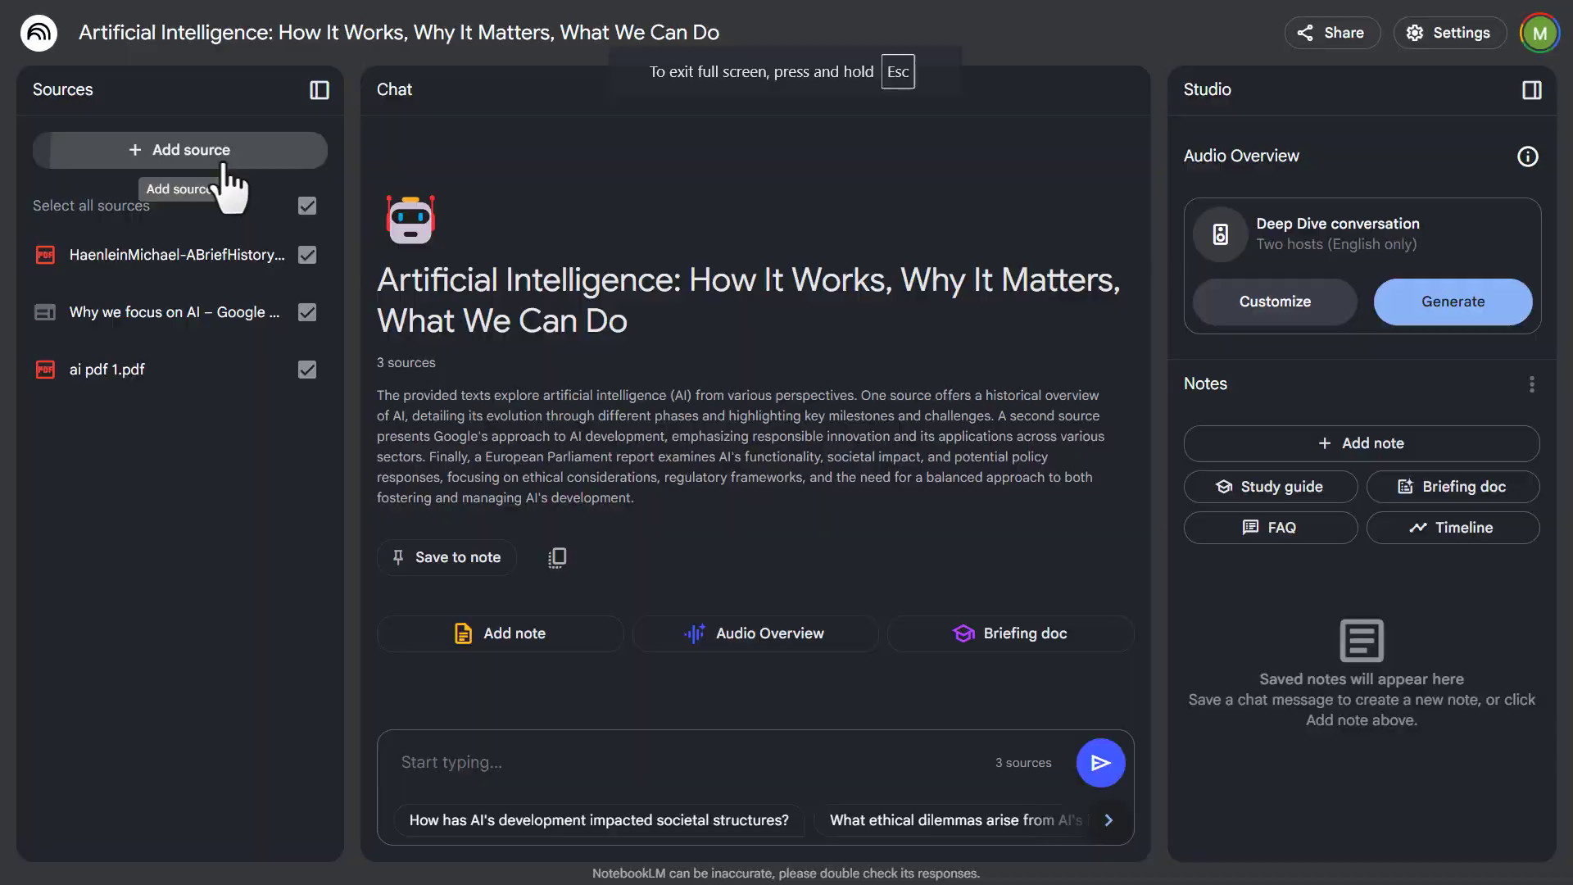
- Add the Google Doc 'In 2024, artificial intelligence…' from Drive as a source
left_click(168, 150)
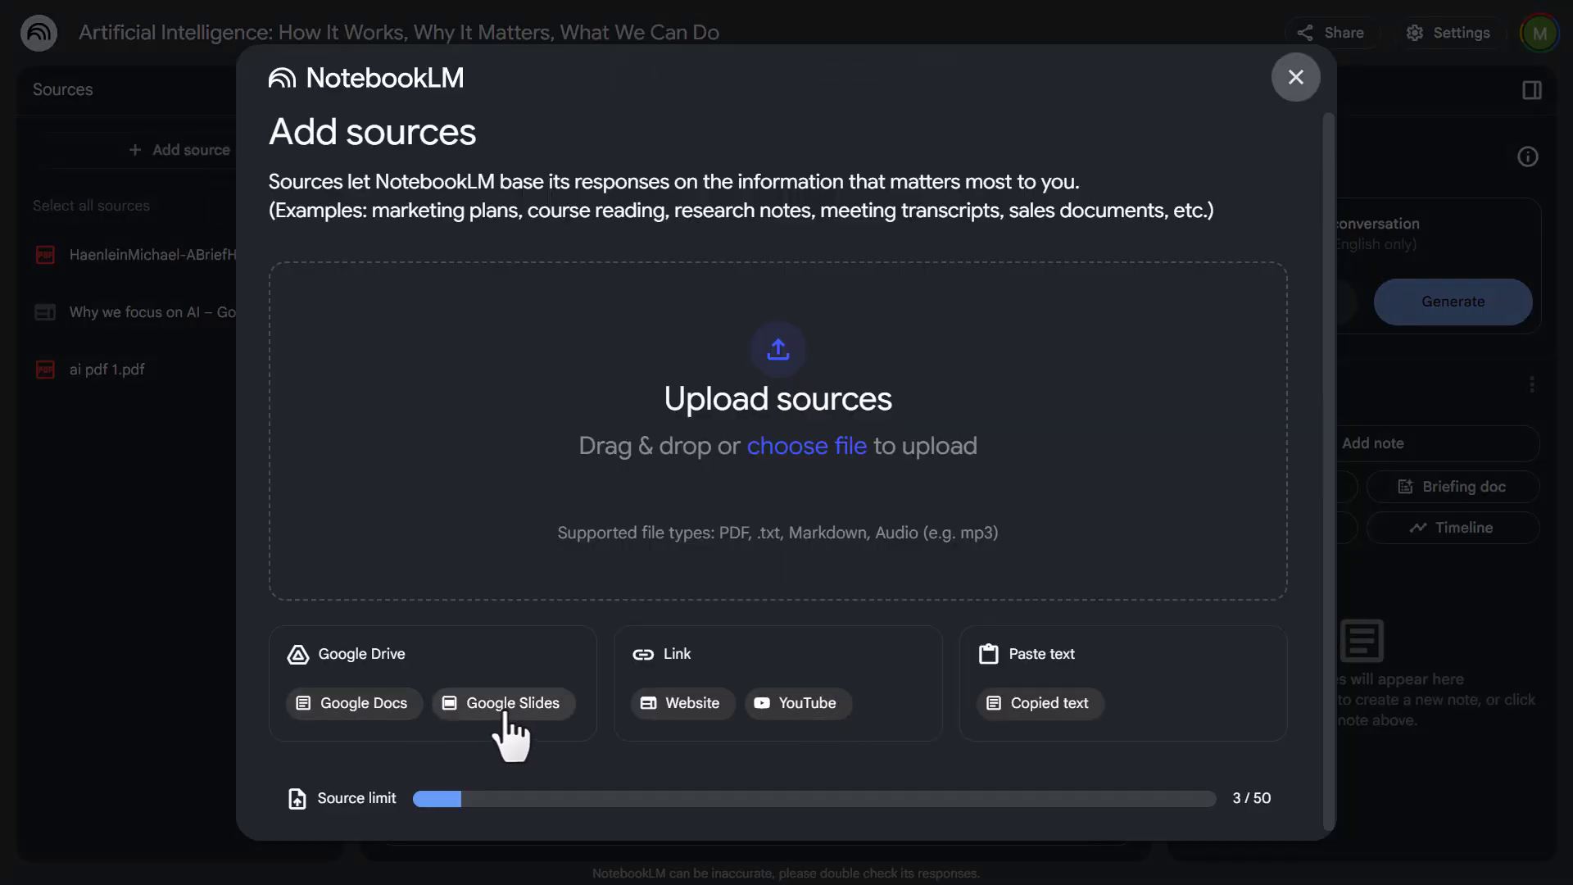
left_click(344, 704)
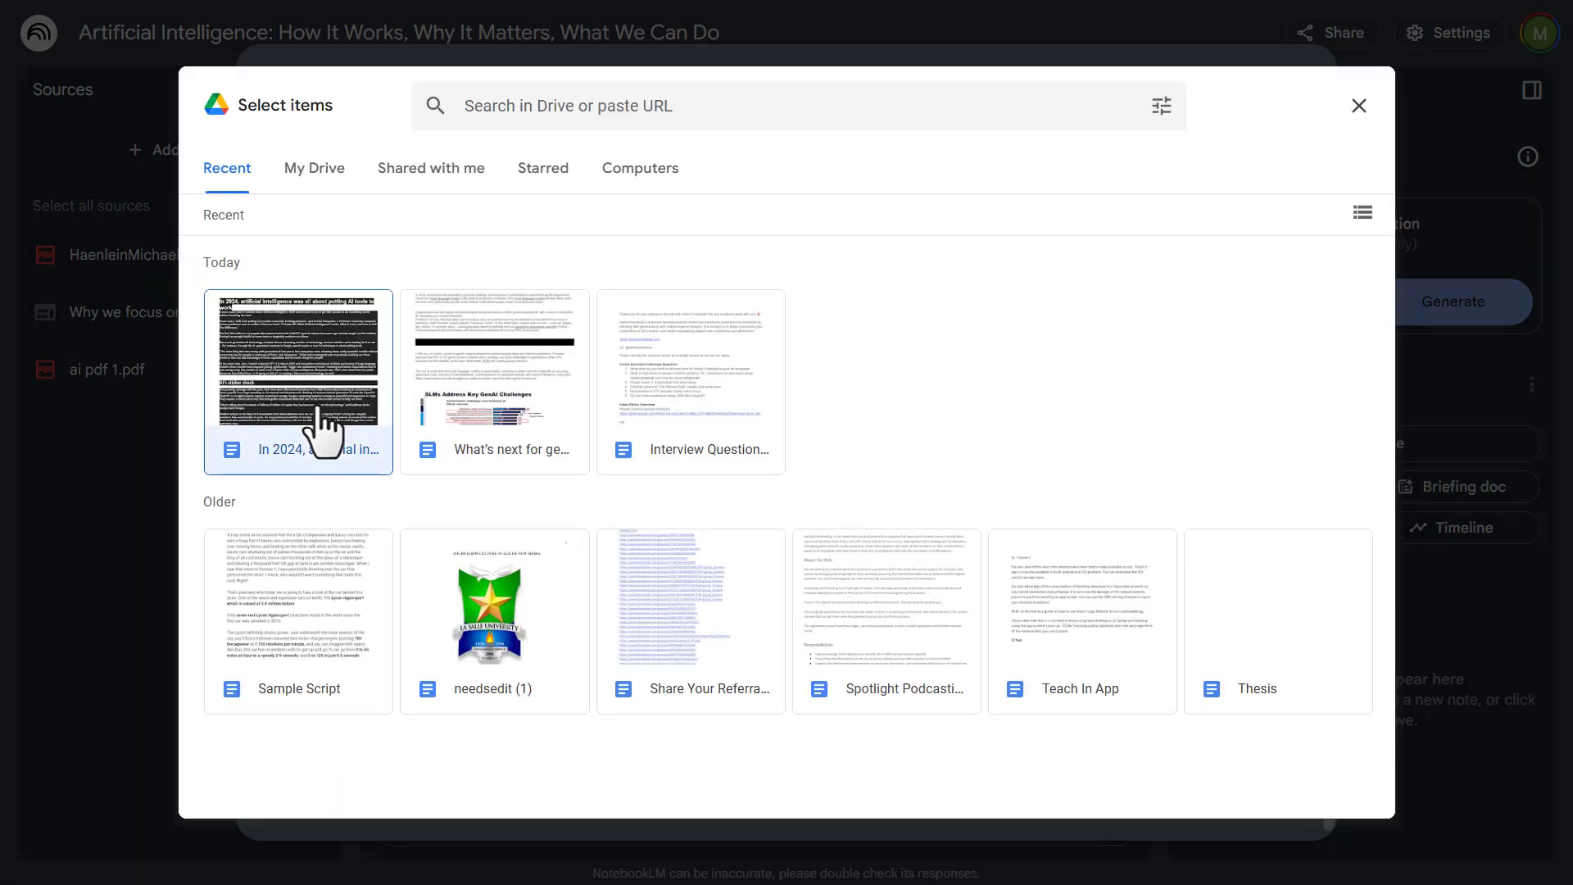
double_click(321, 415)
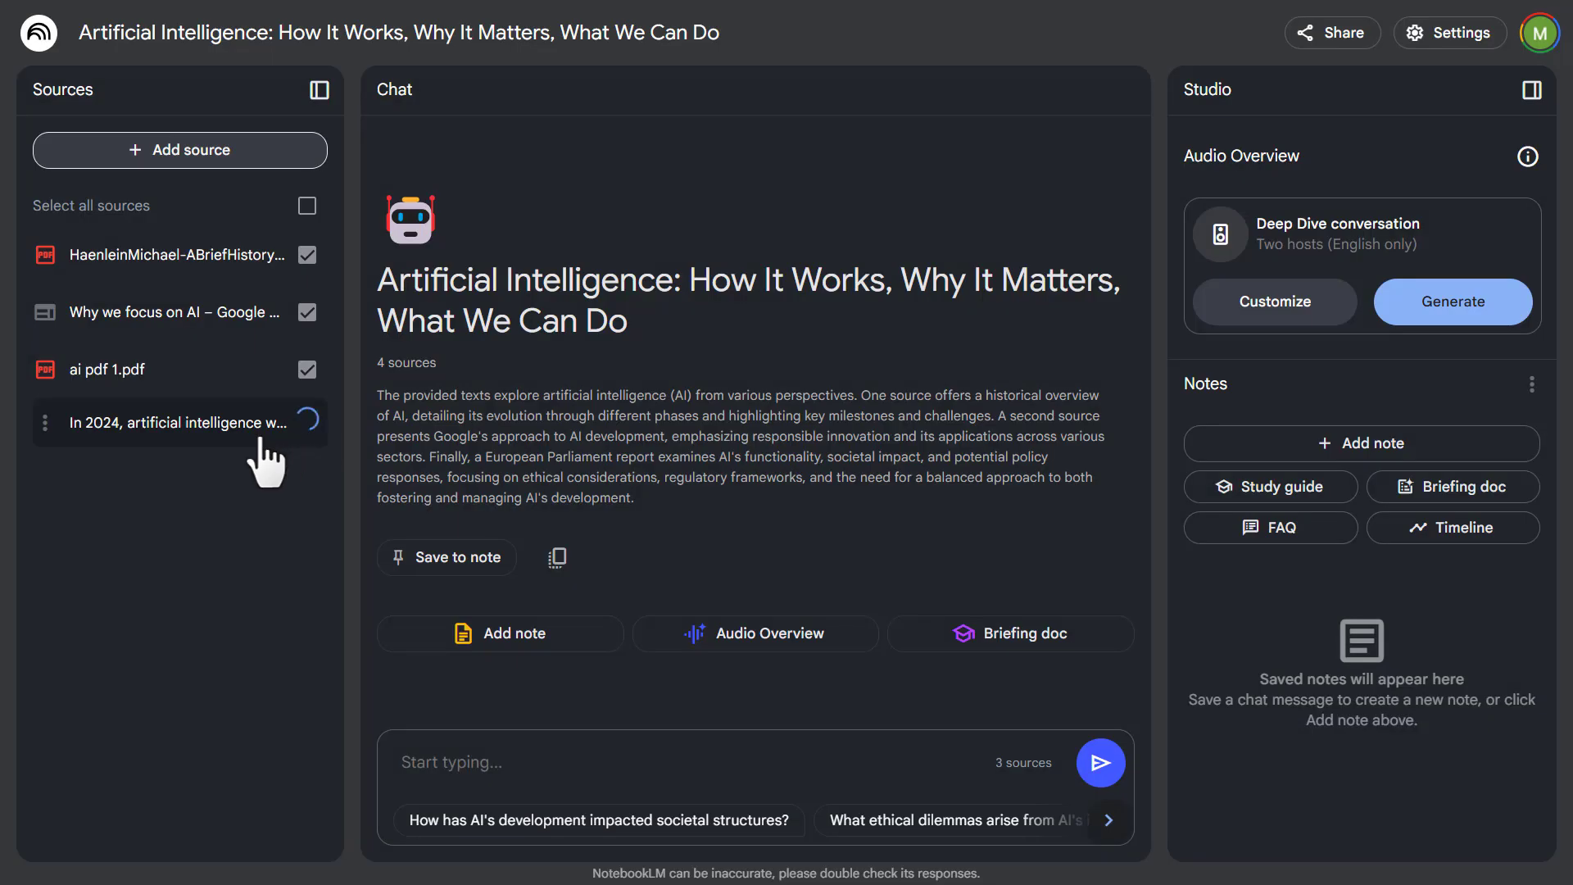
- Add the Google Slides deck 'ai' from Drive as a source
left_click(190, 154)
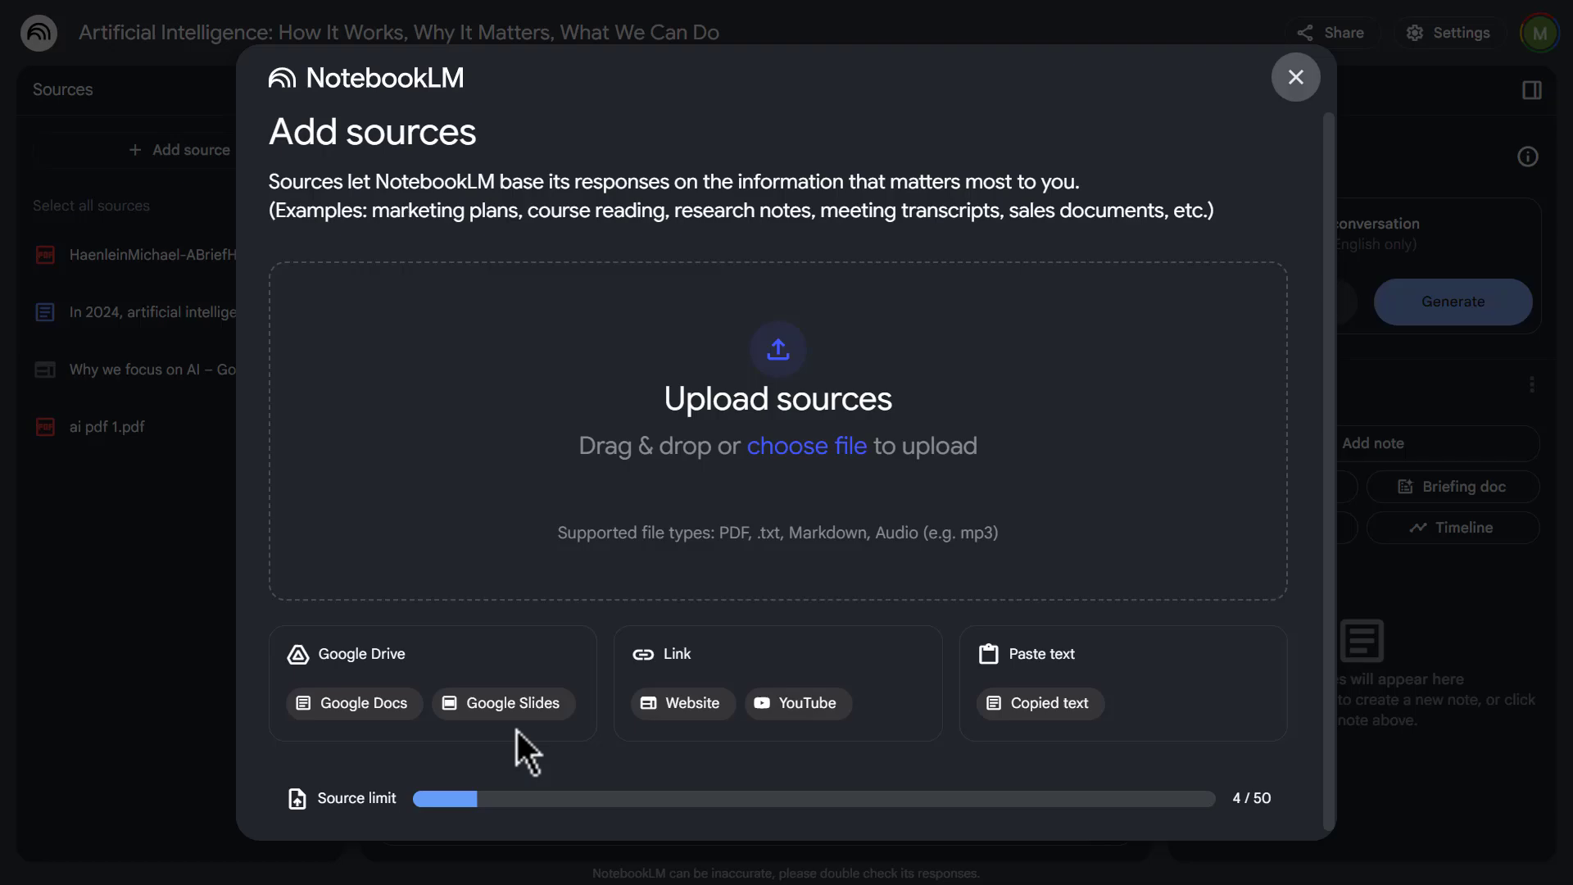
left_click(512, 715)
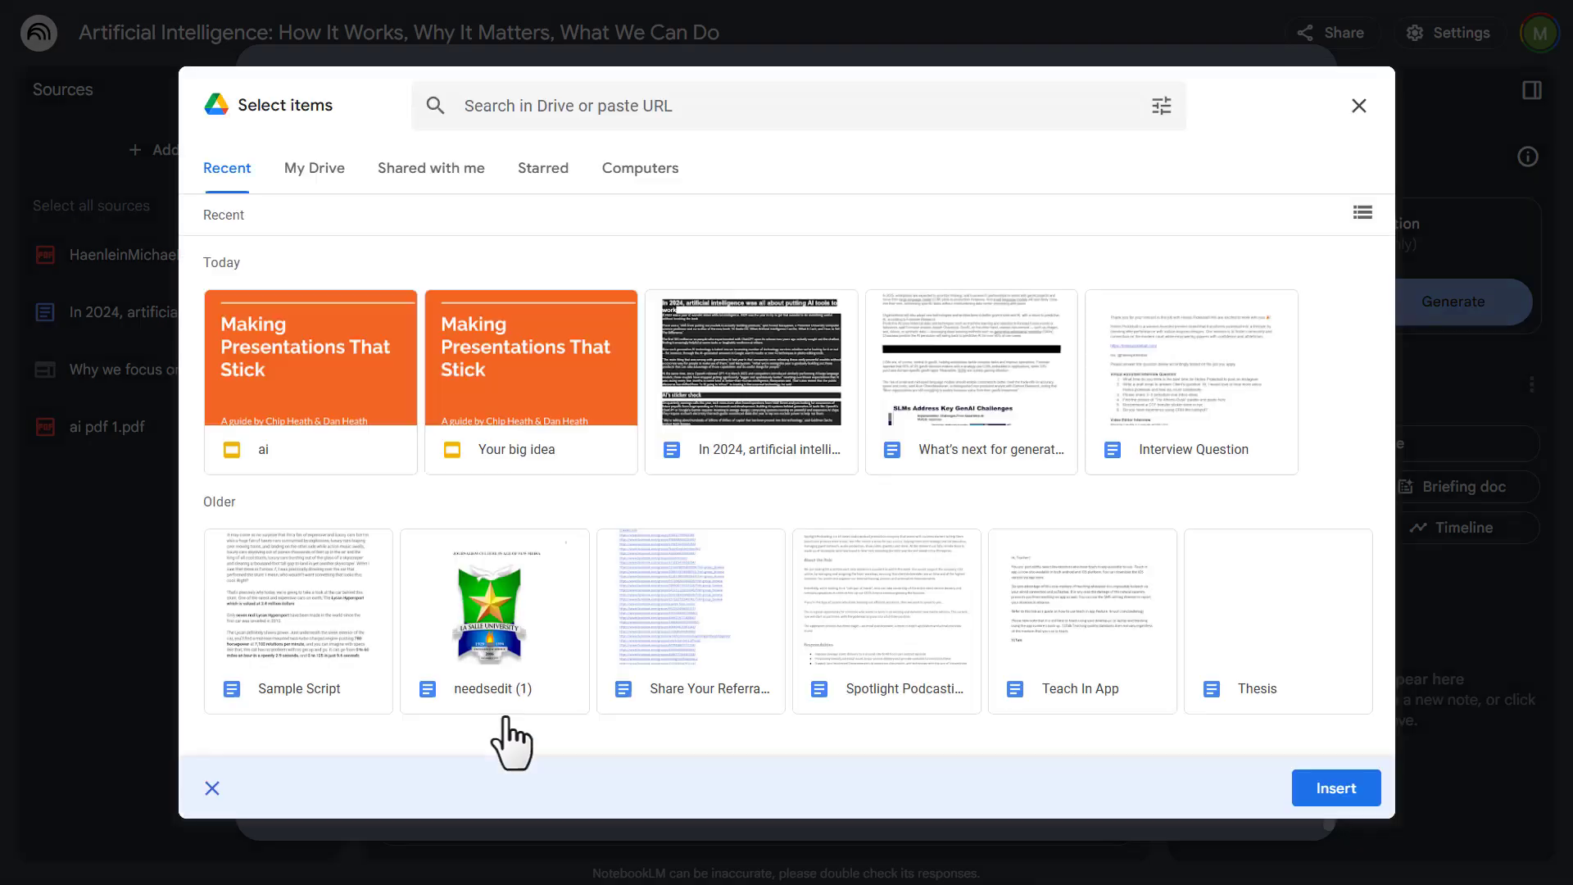
double_click(333, 347)
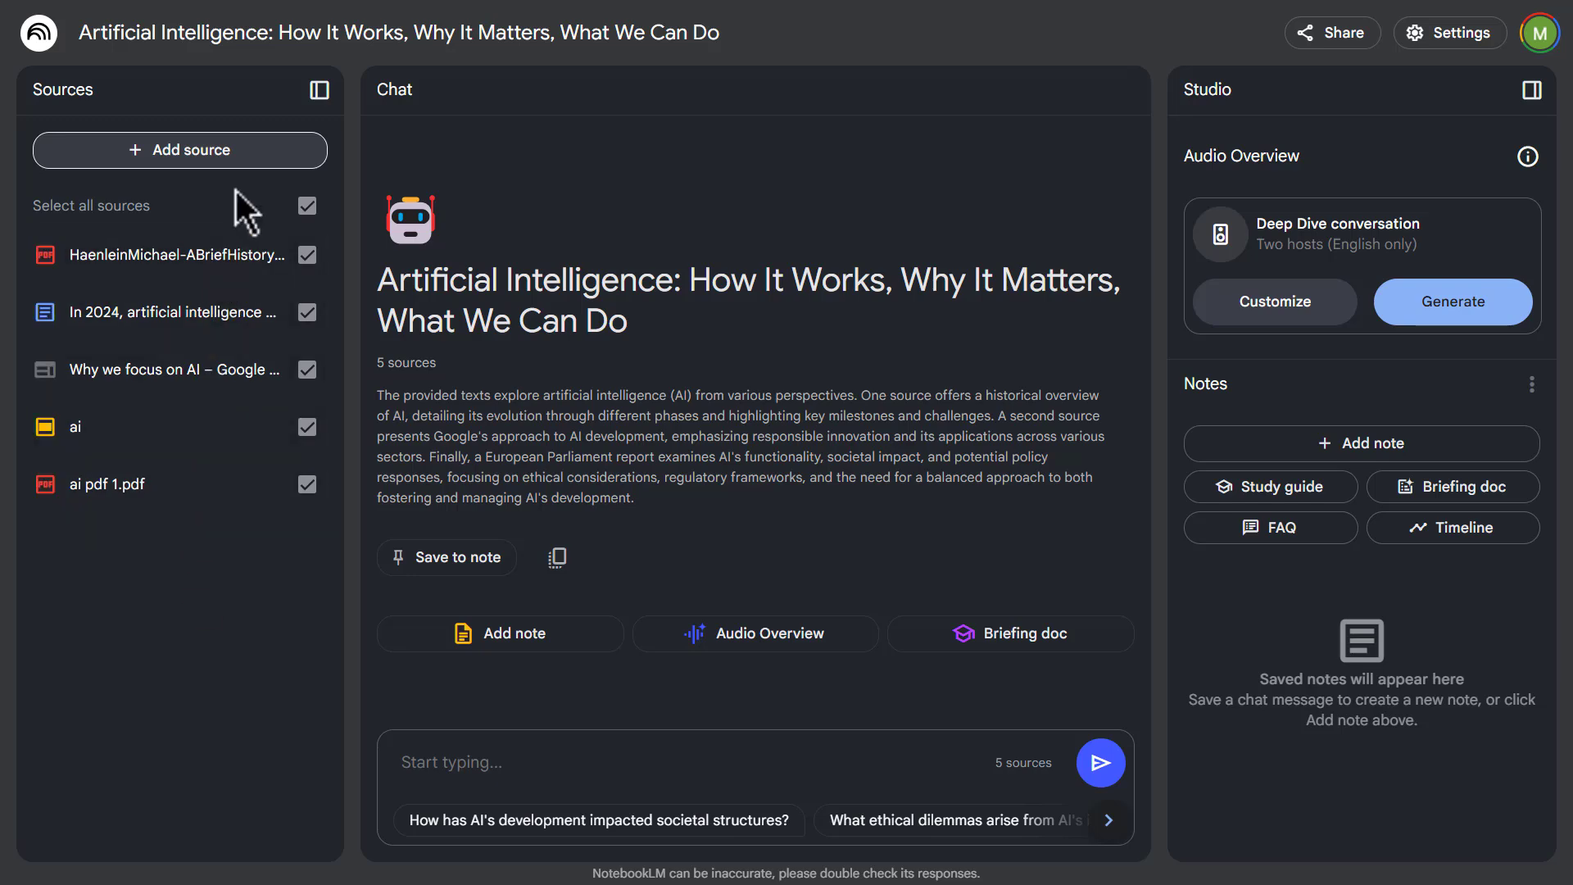
- Insert the copied passage about pursuing AI responsibly as a Copied text source
left_click(246, 150)
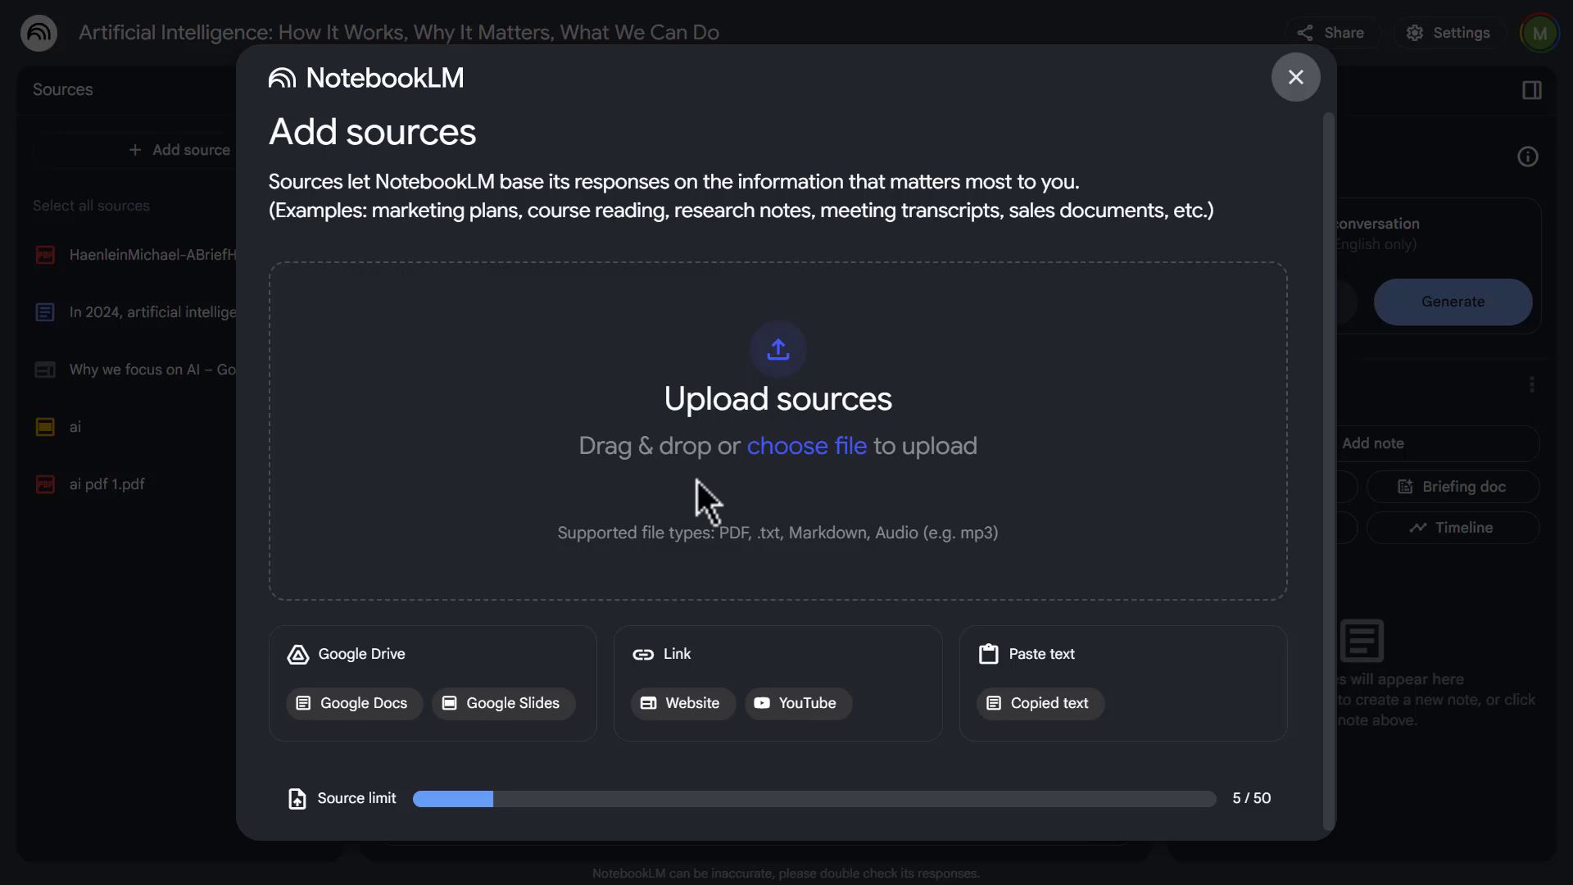
left_click(1052, 703)
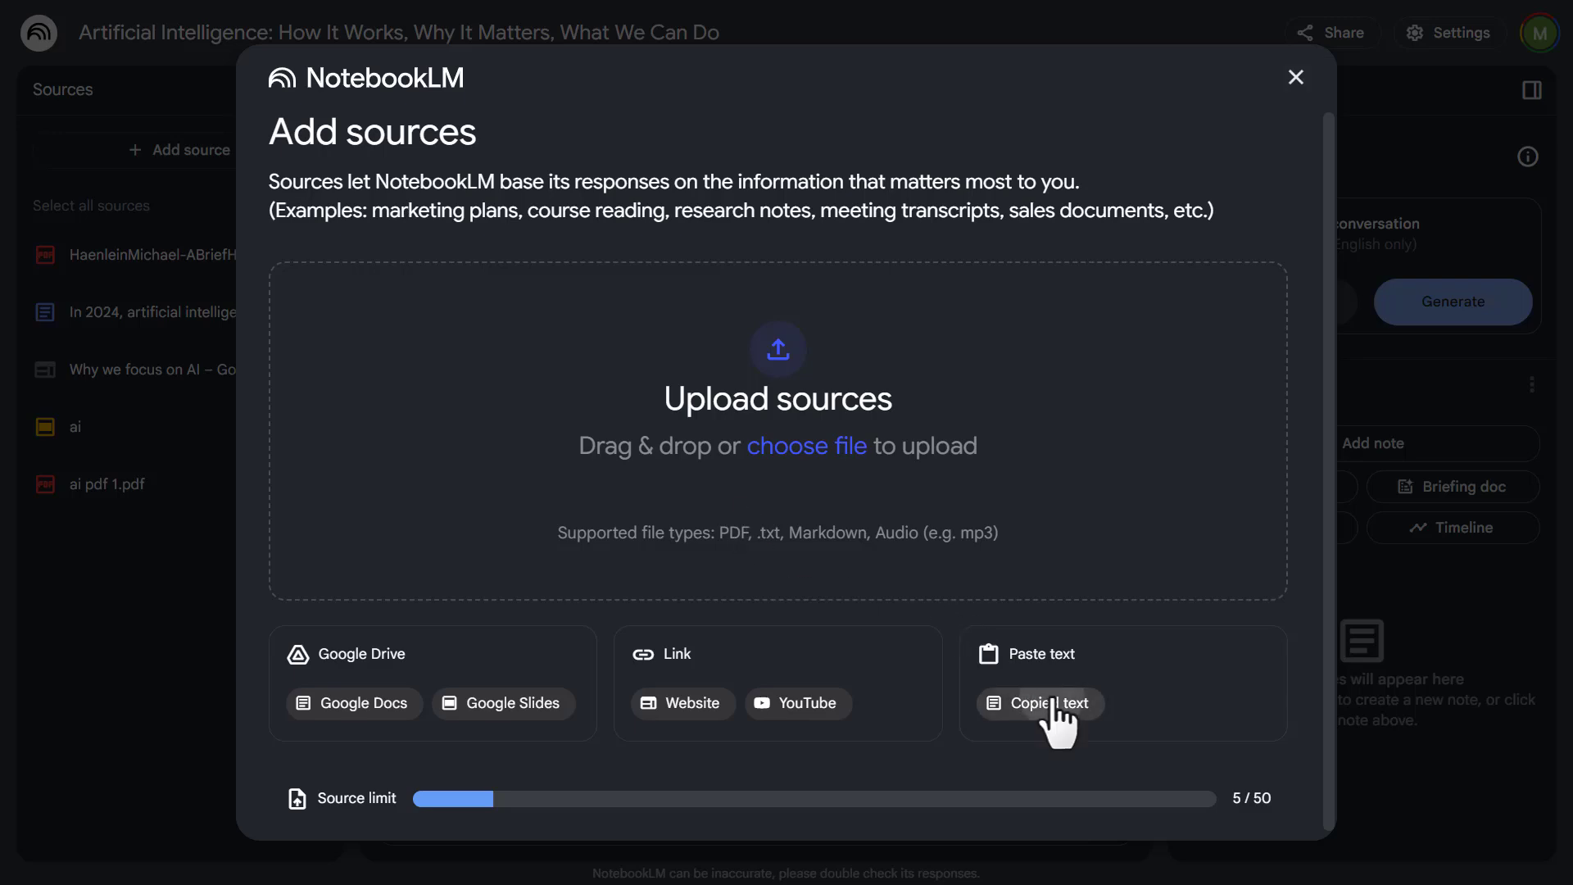
left_click(370, 399)
key("ctrl+v")
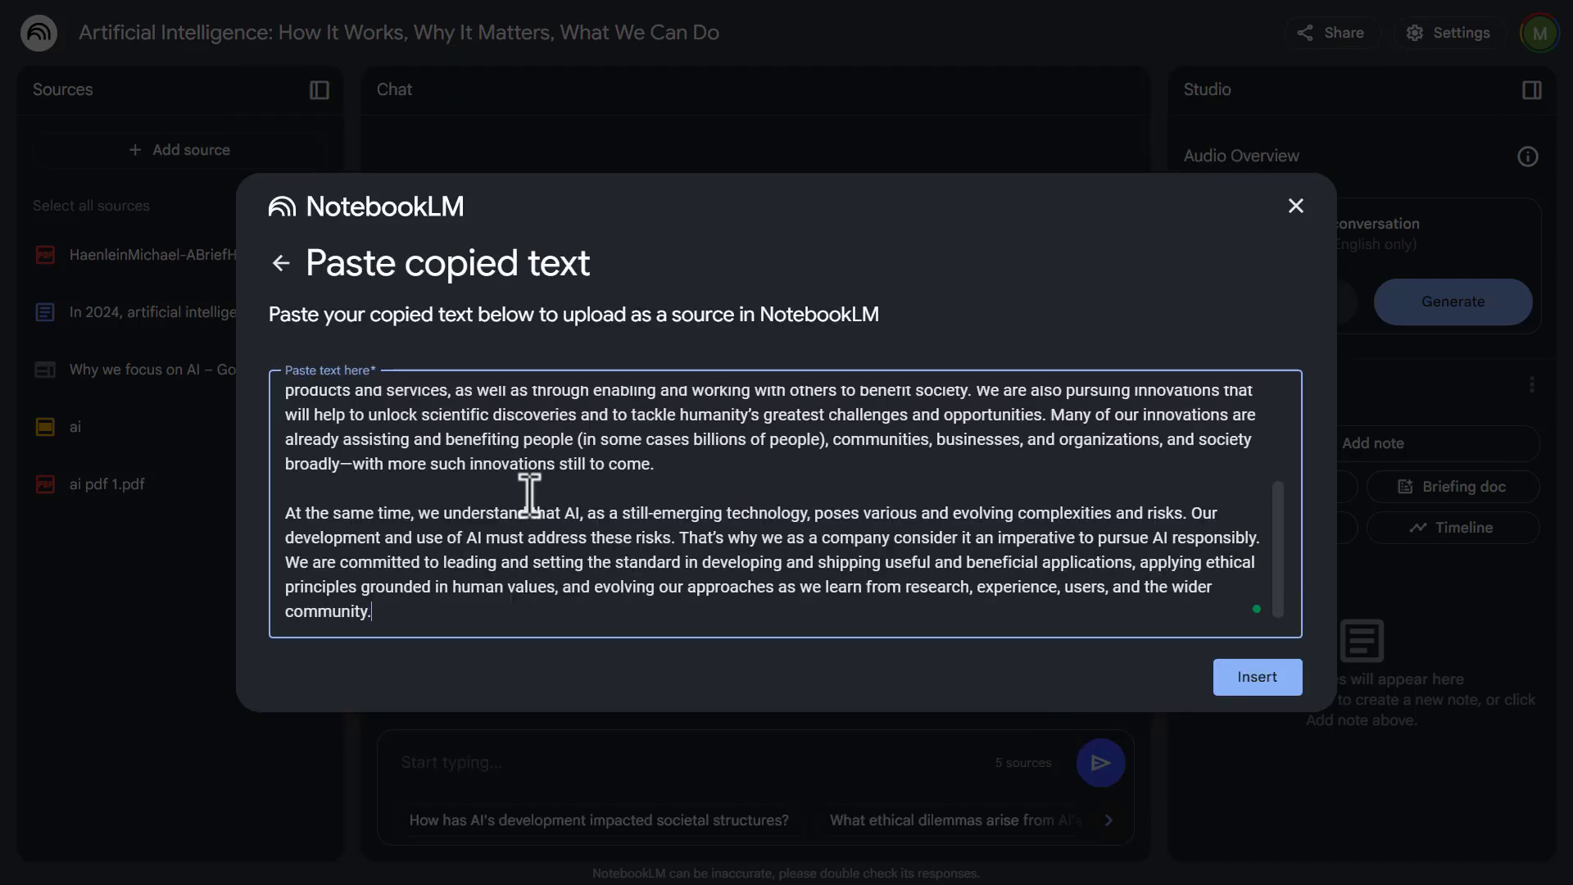
left_click(1257, 678)
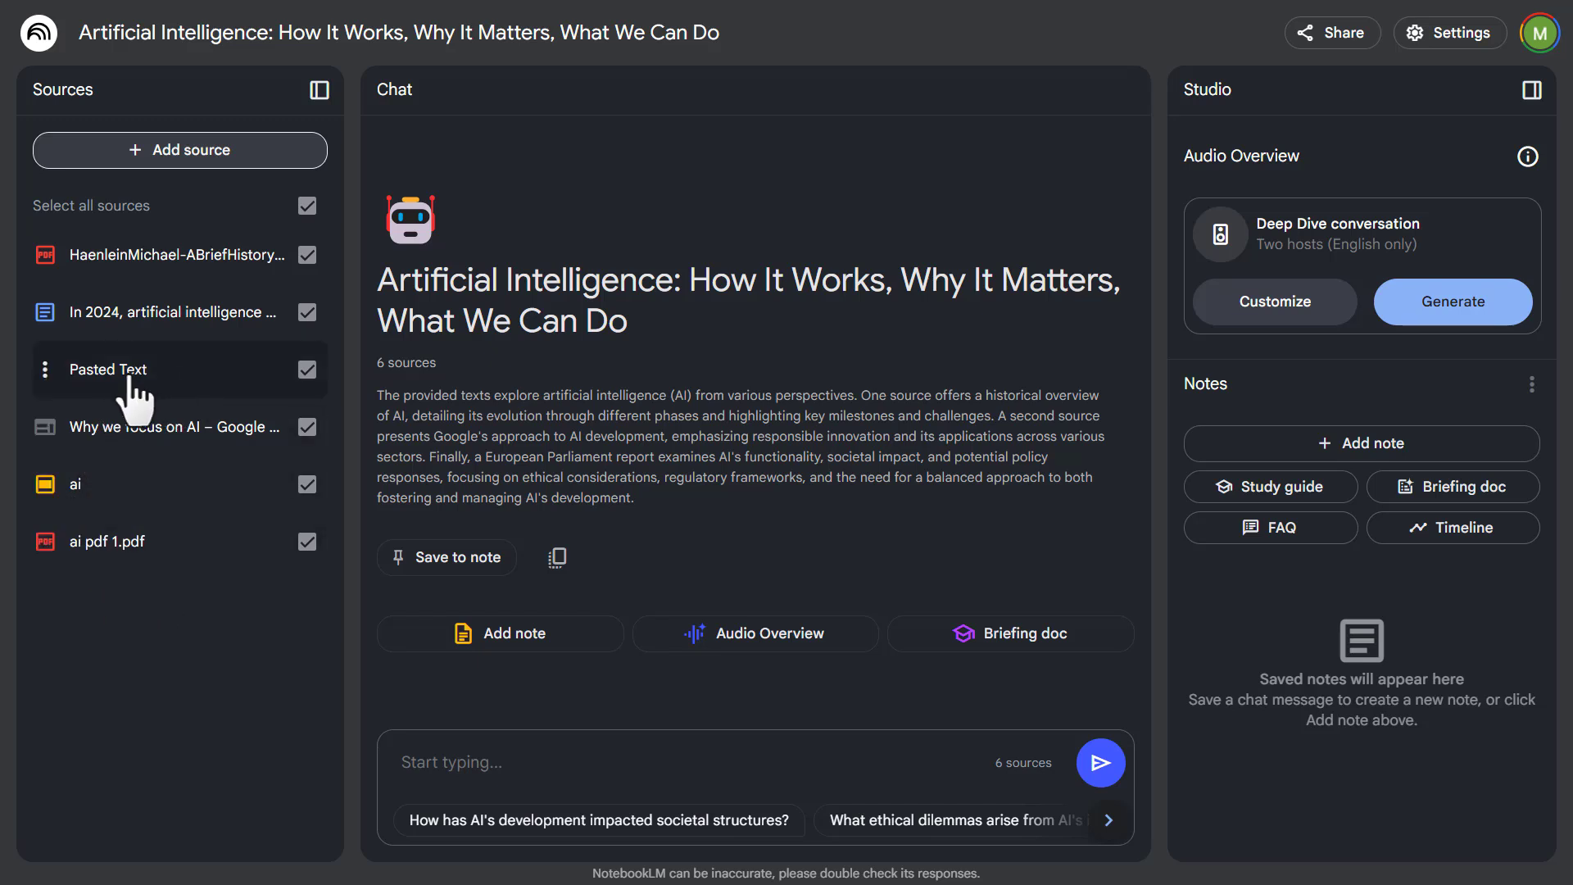
- Rename the Pasted Text source to 'Notes from class'
left_click(45, 370)
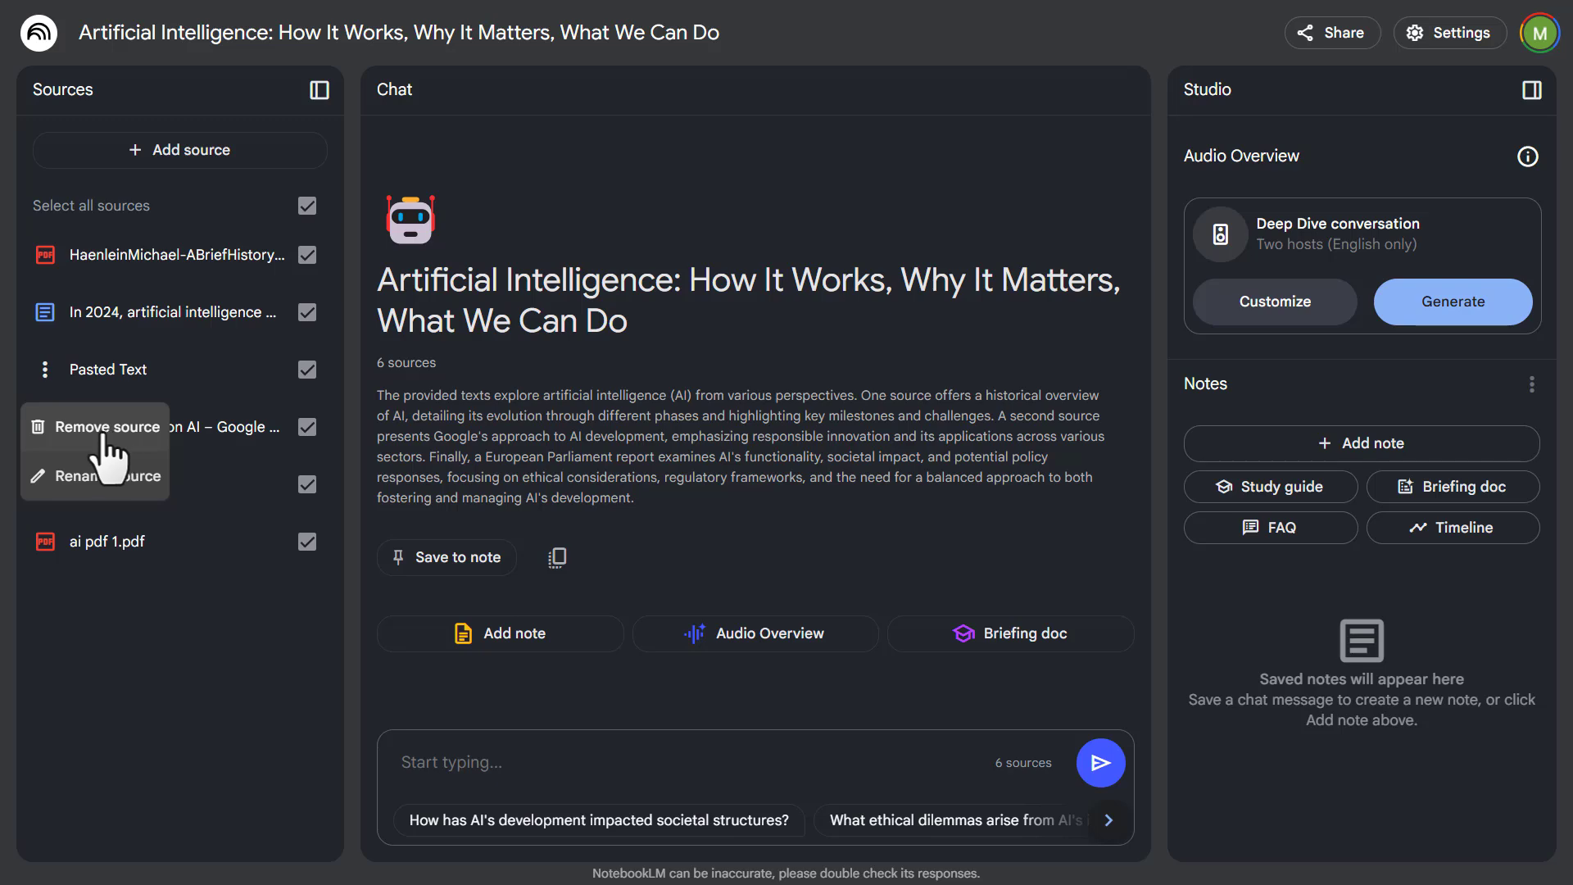
left_click(79, 479)
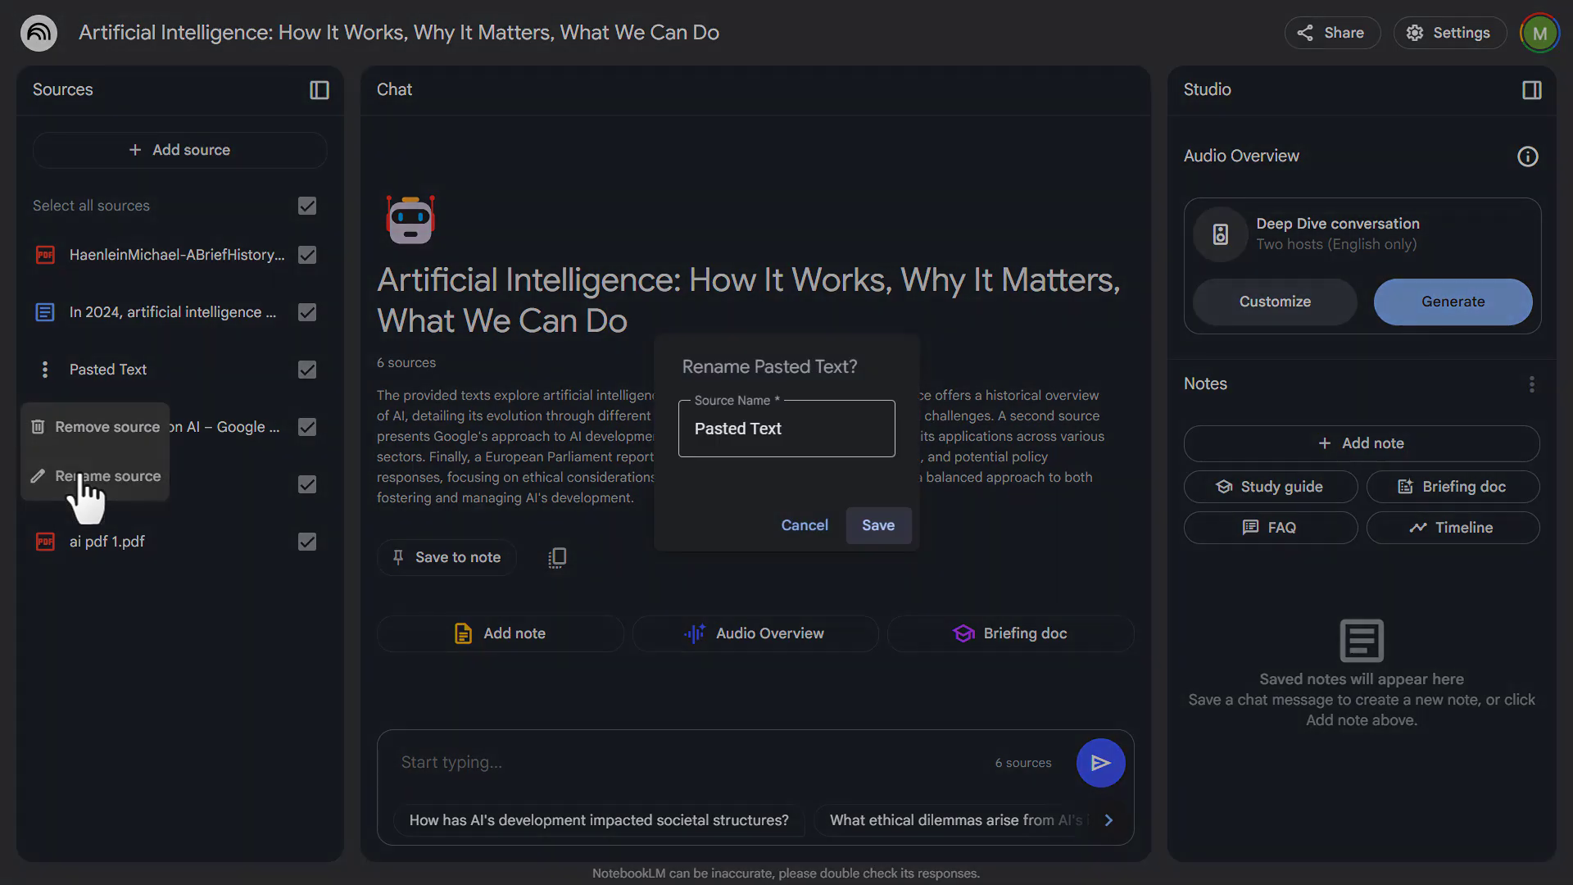
triple_click(807, 432)
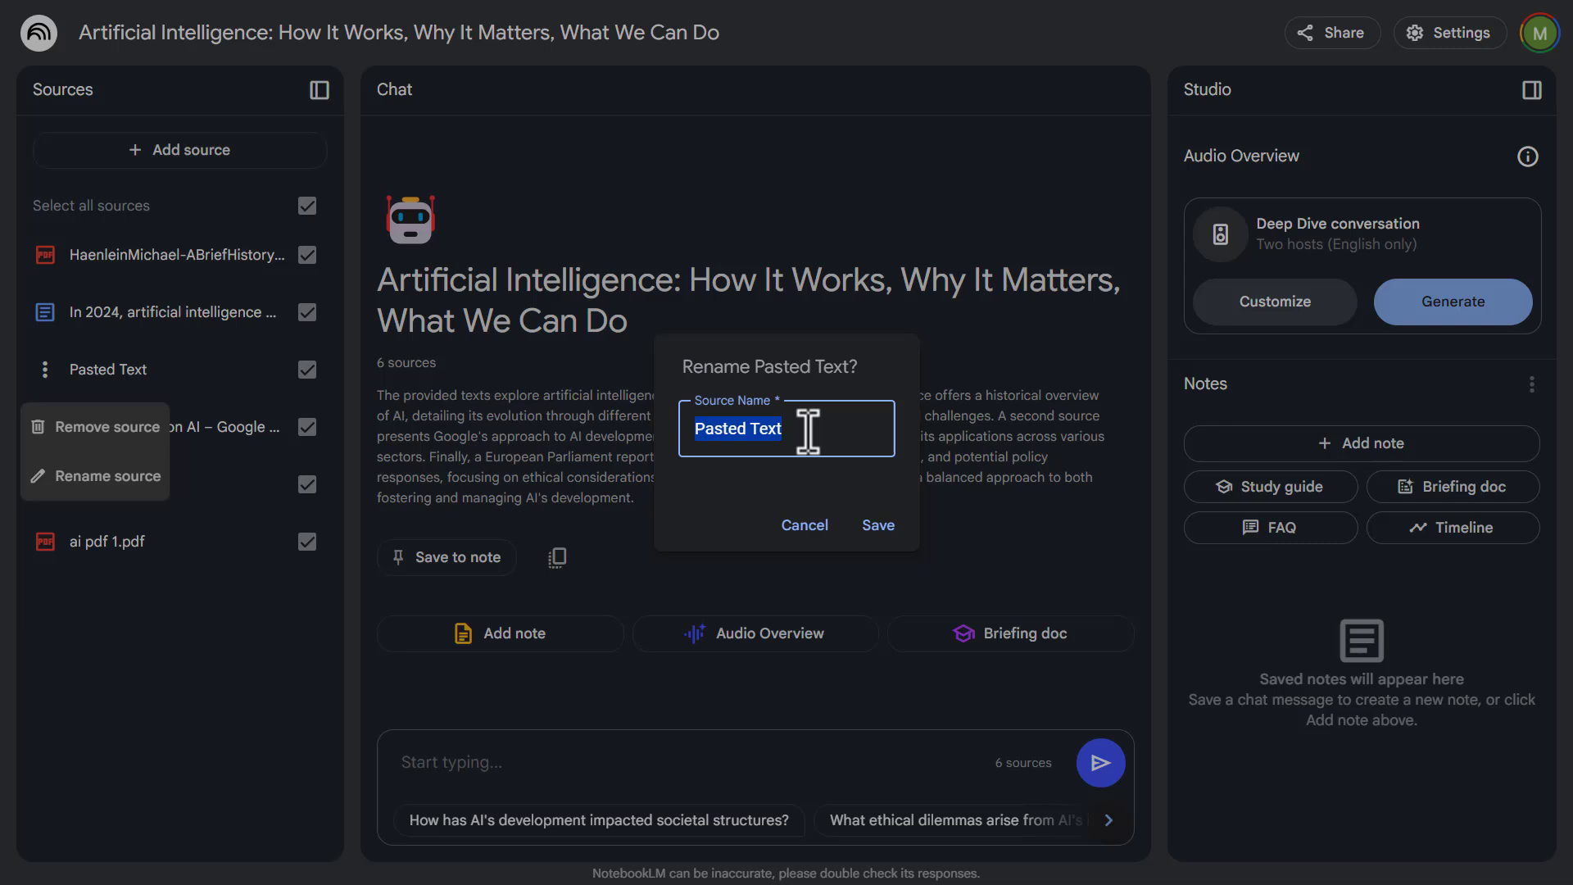
type("Notes from class")
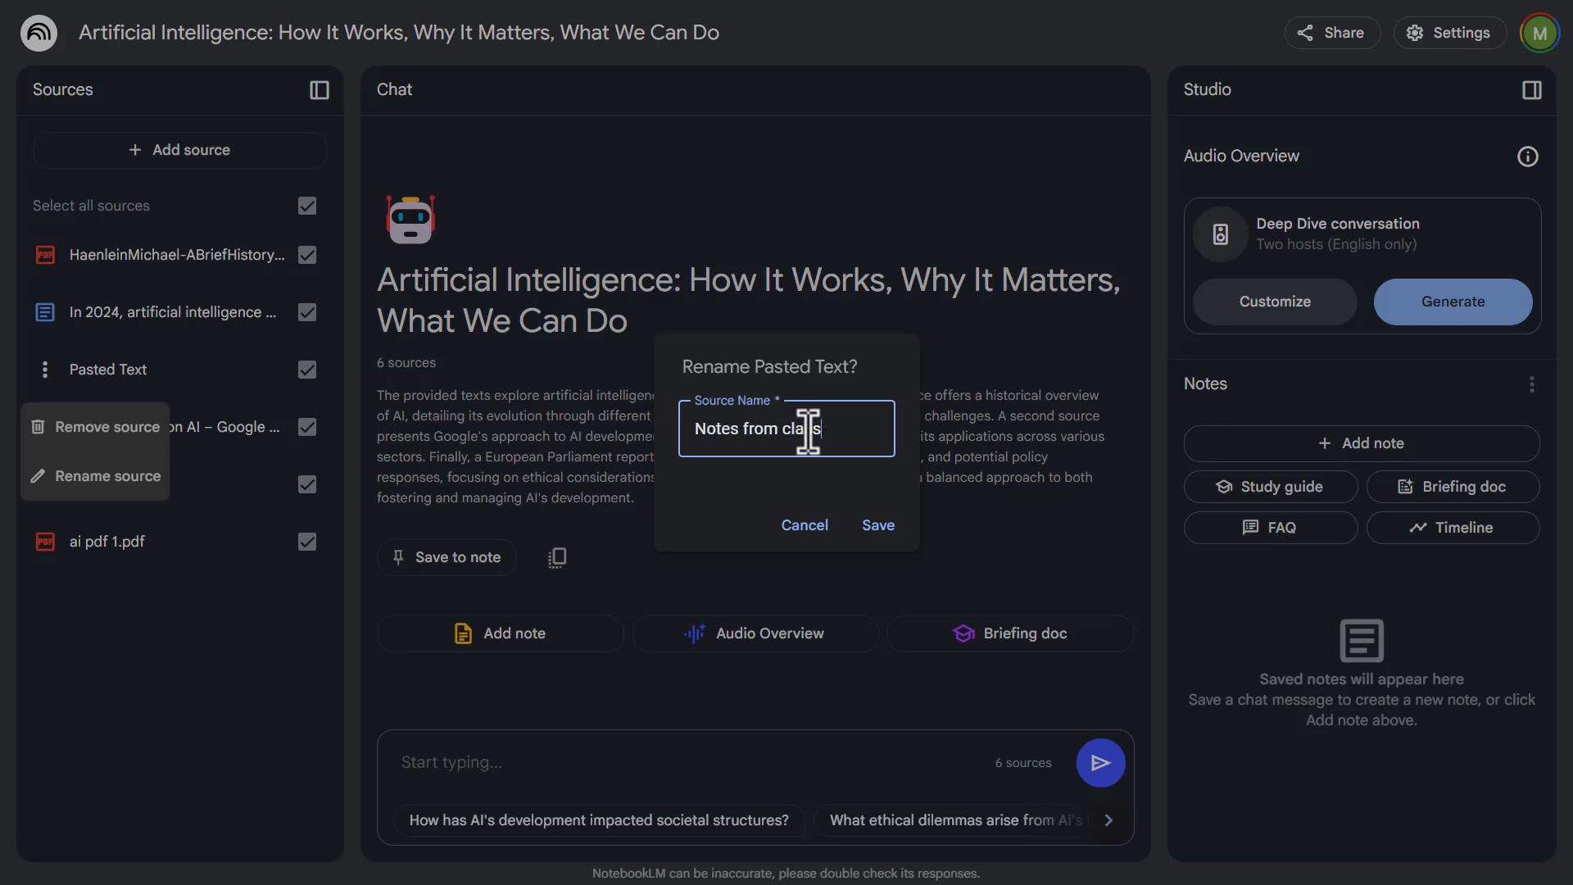
left_click(877, 526)
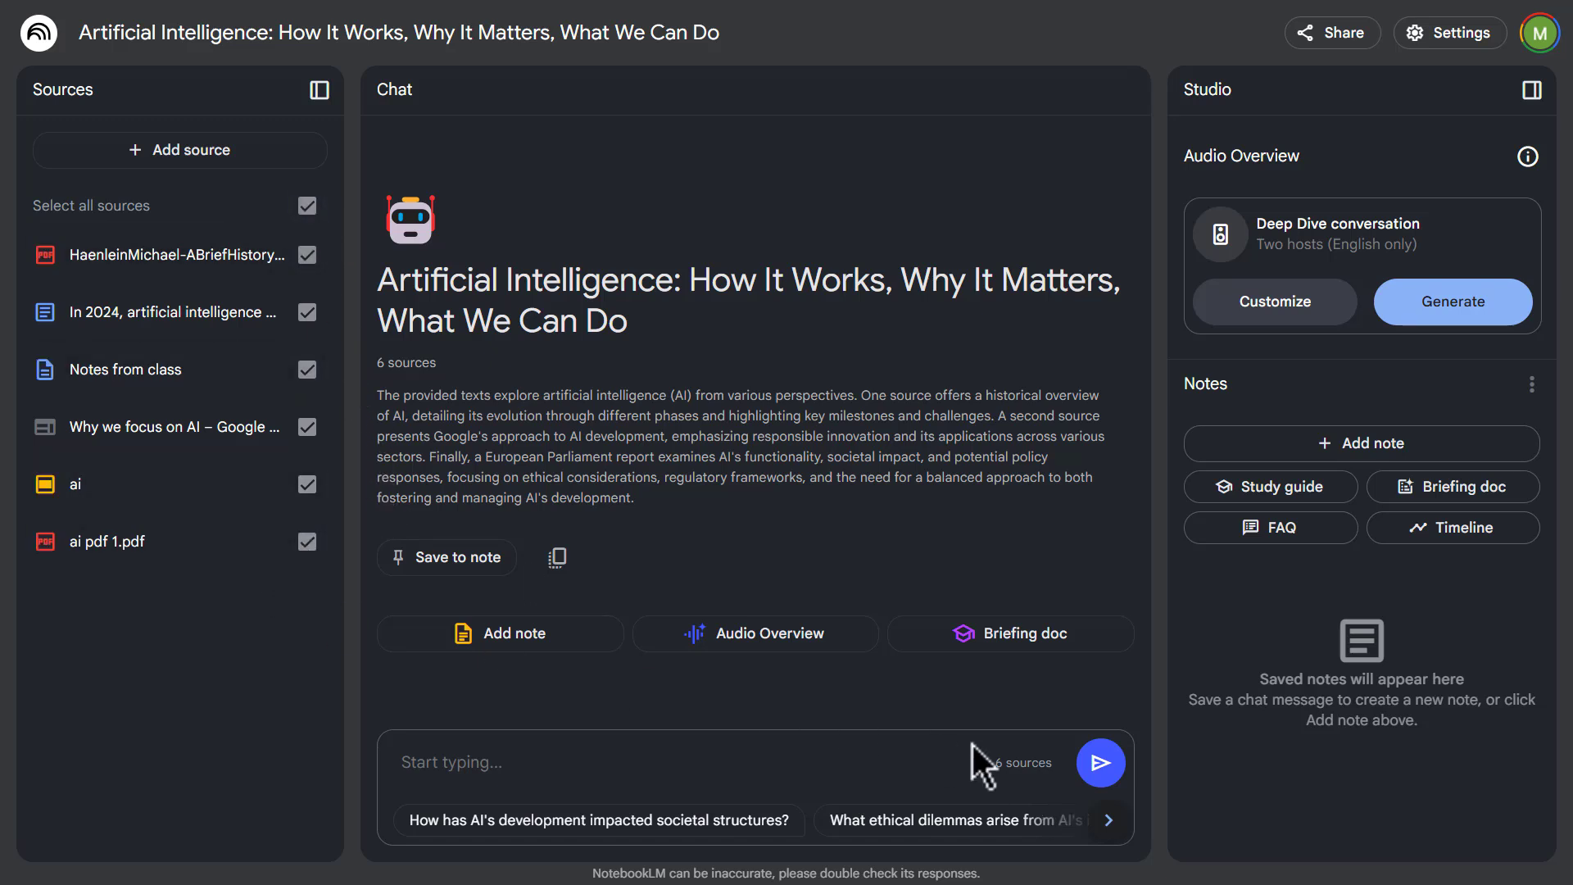
- Open the 'In 2024, artificial intelligence…' source and review its Summary and Key Topics
left_click(521, 770)
left_click(205, 335)
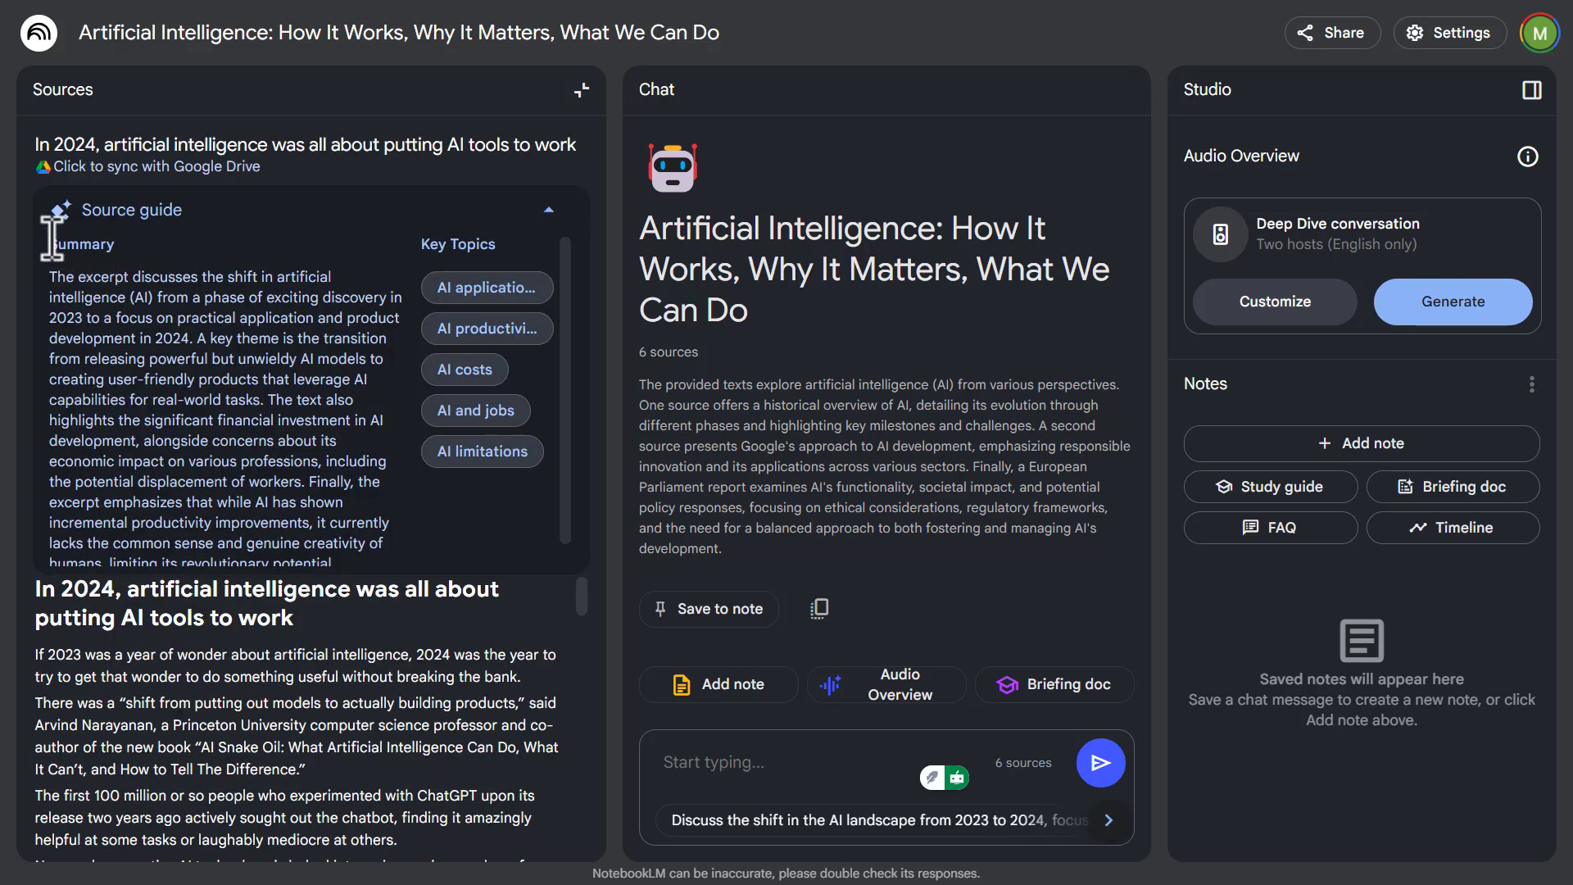
double_click(52, 243)
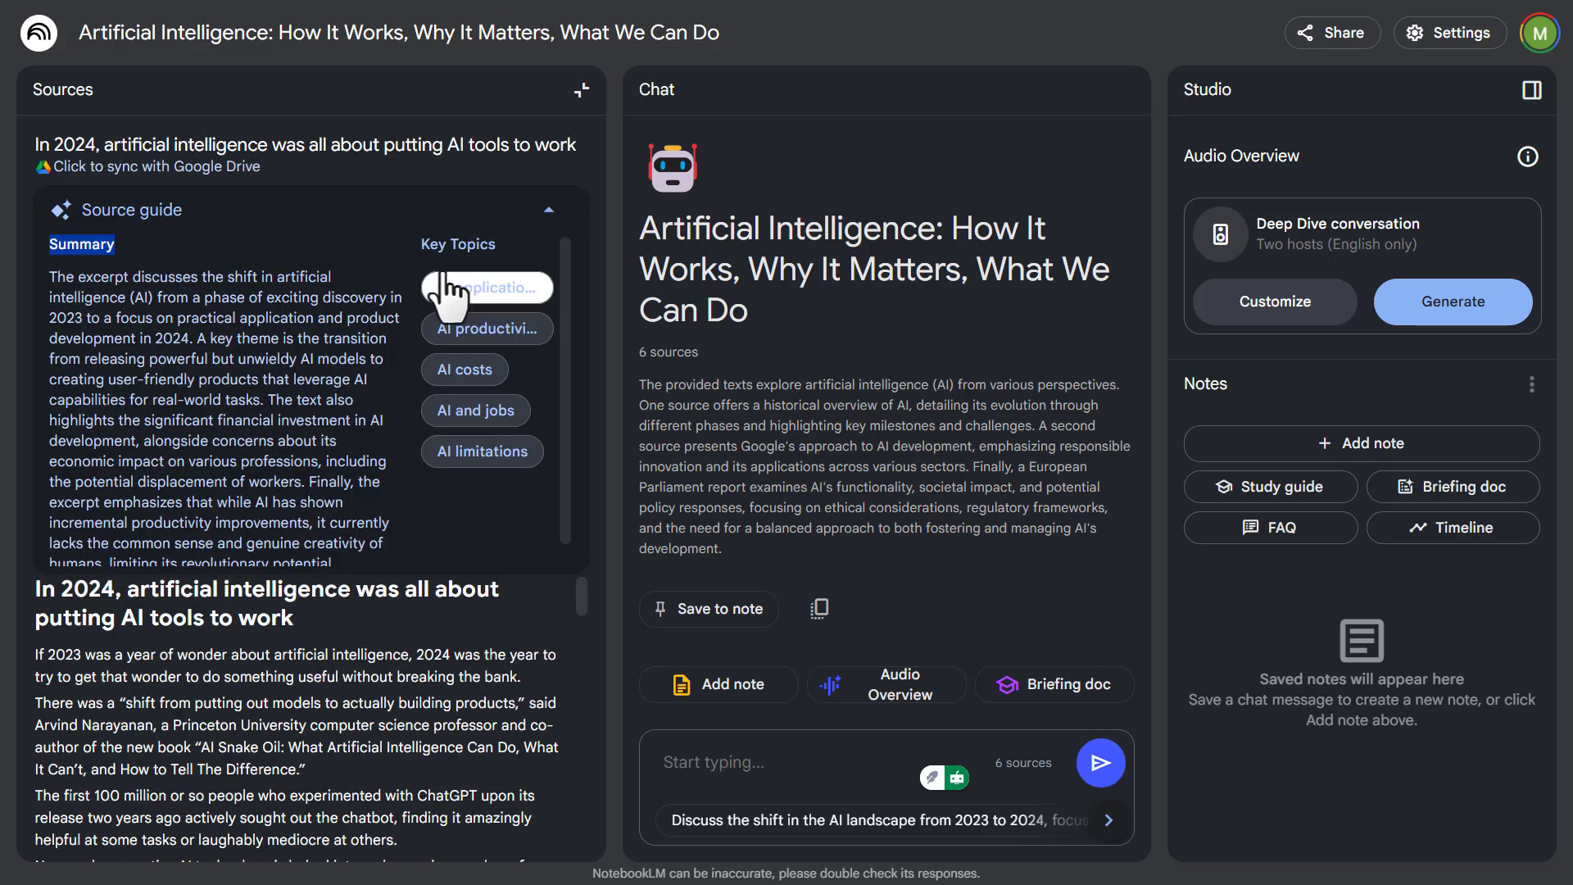
triple_click(489, 241)
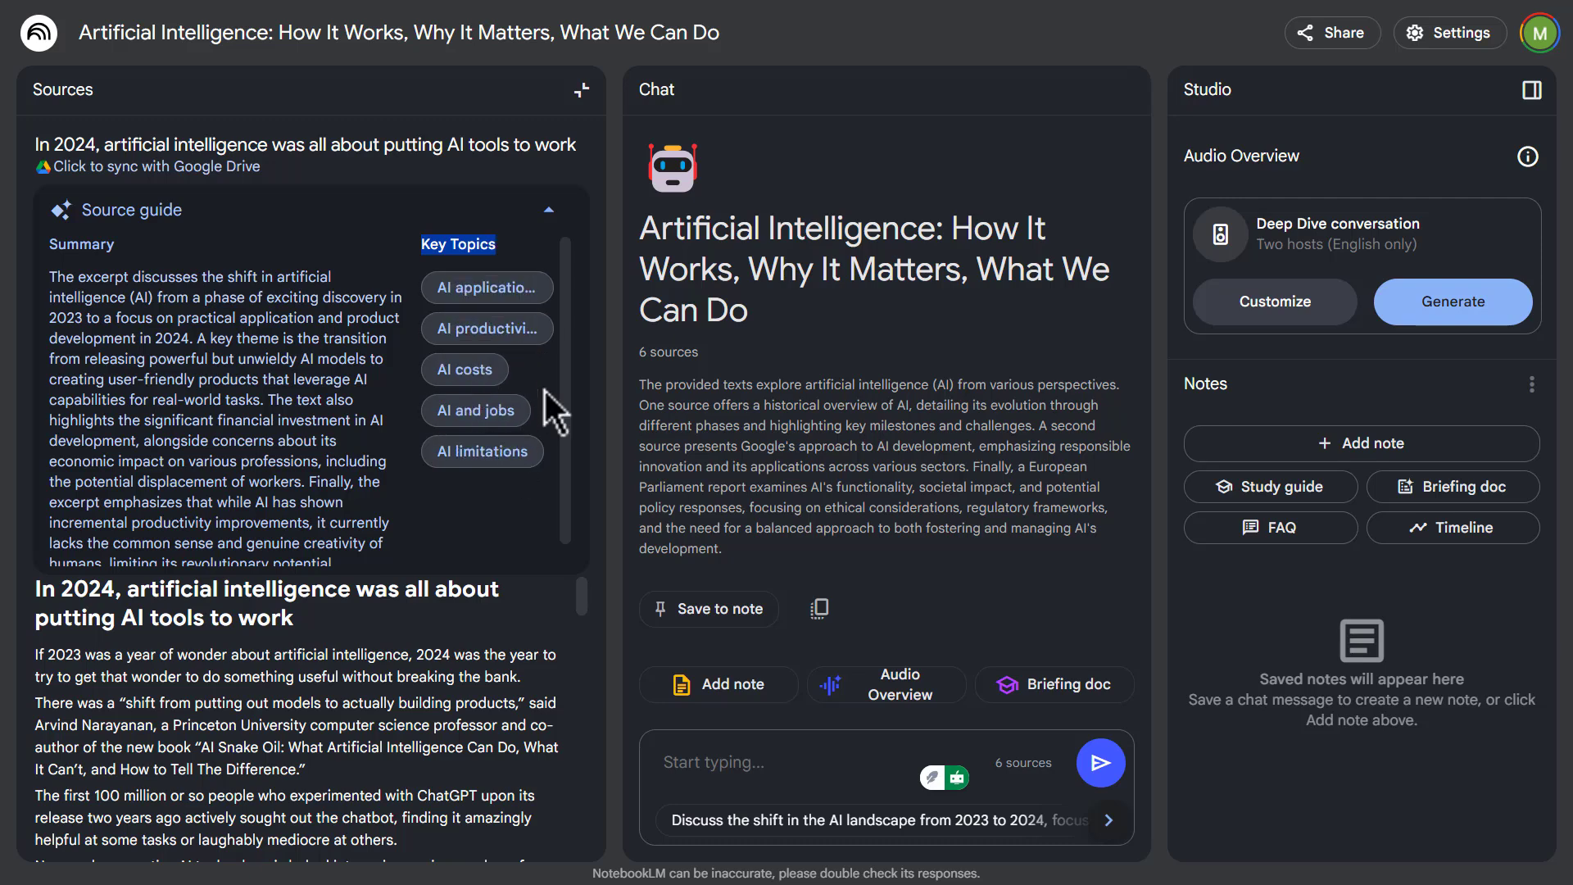
scroll(434, 671, "down", 10)
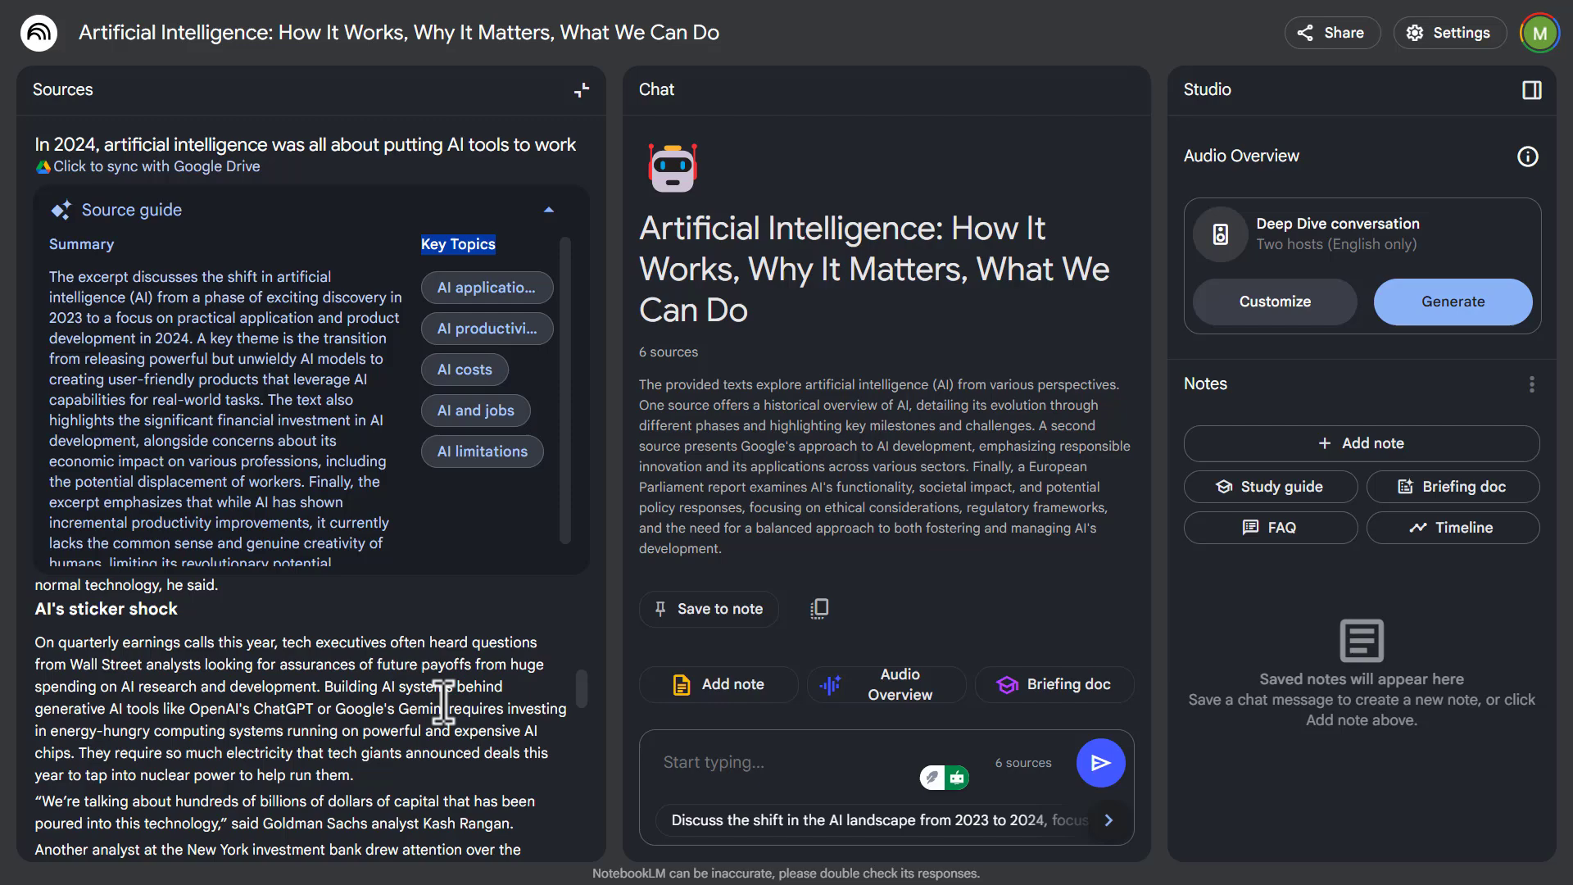
scroll(447, 713, "down", 10)
scroll(447, 712, "up", 20)
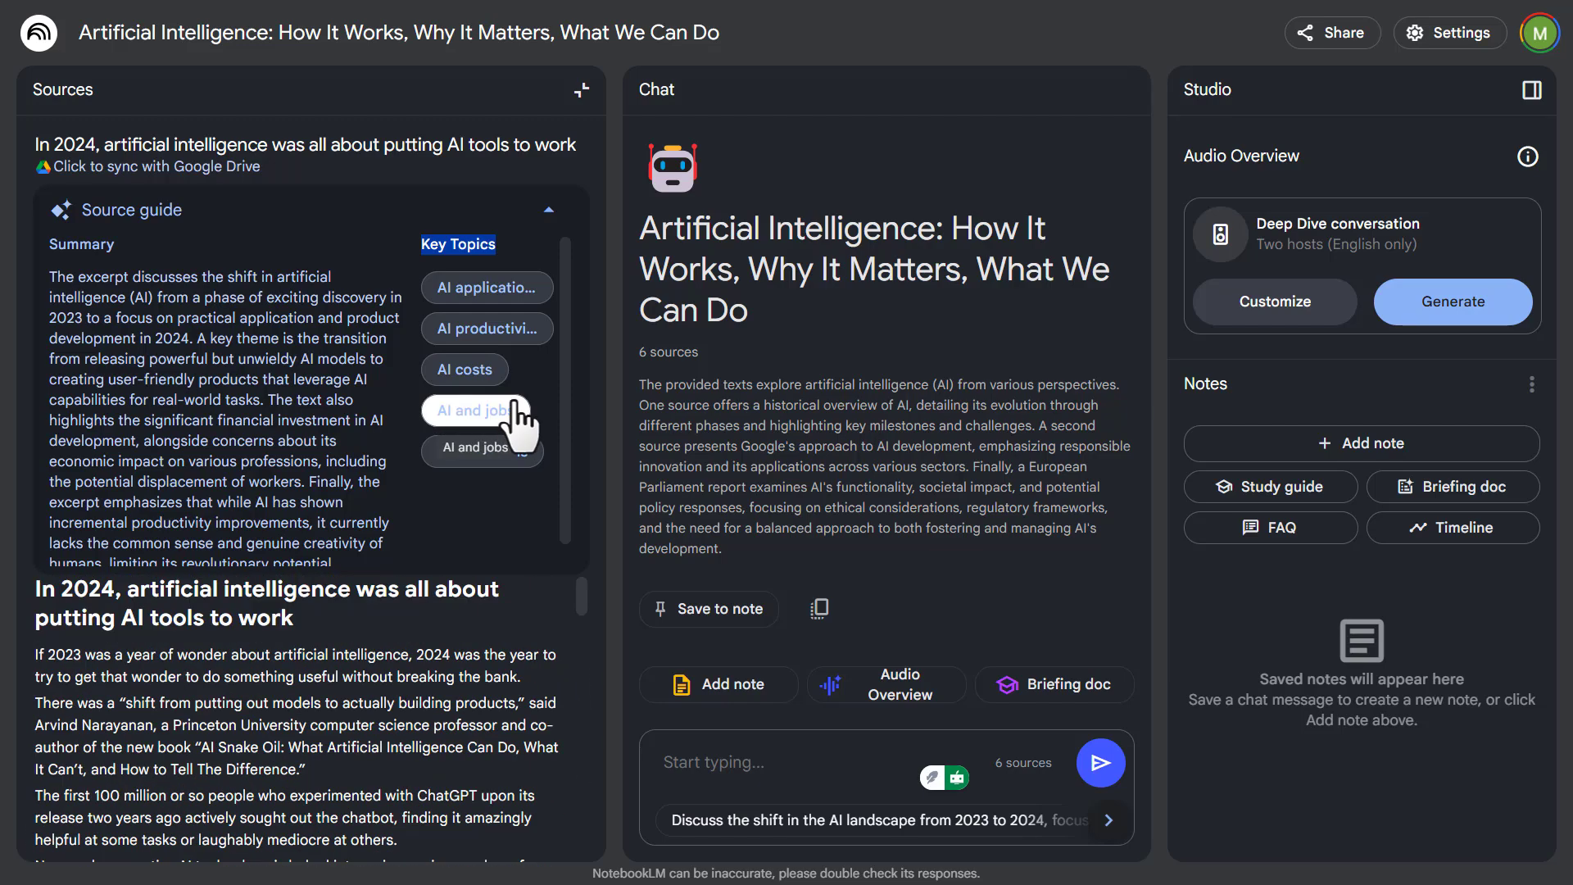
- Send the AI productivity key topic to chat to get an answer to 'Discuss AI productivity.'
mouse_move(487, 327)
left_mouse_down()
mouse_move(509, 344)
mouse_move(504, 332)
left_mouse_up()
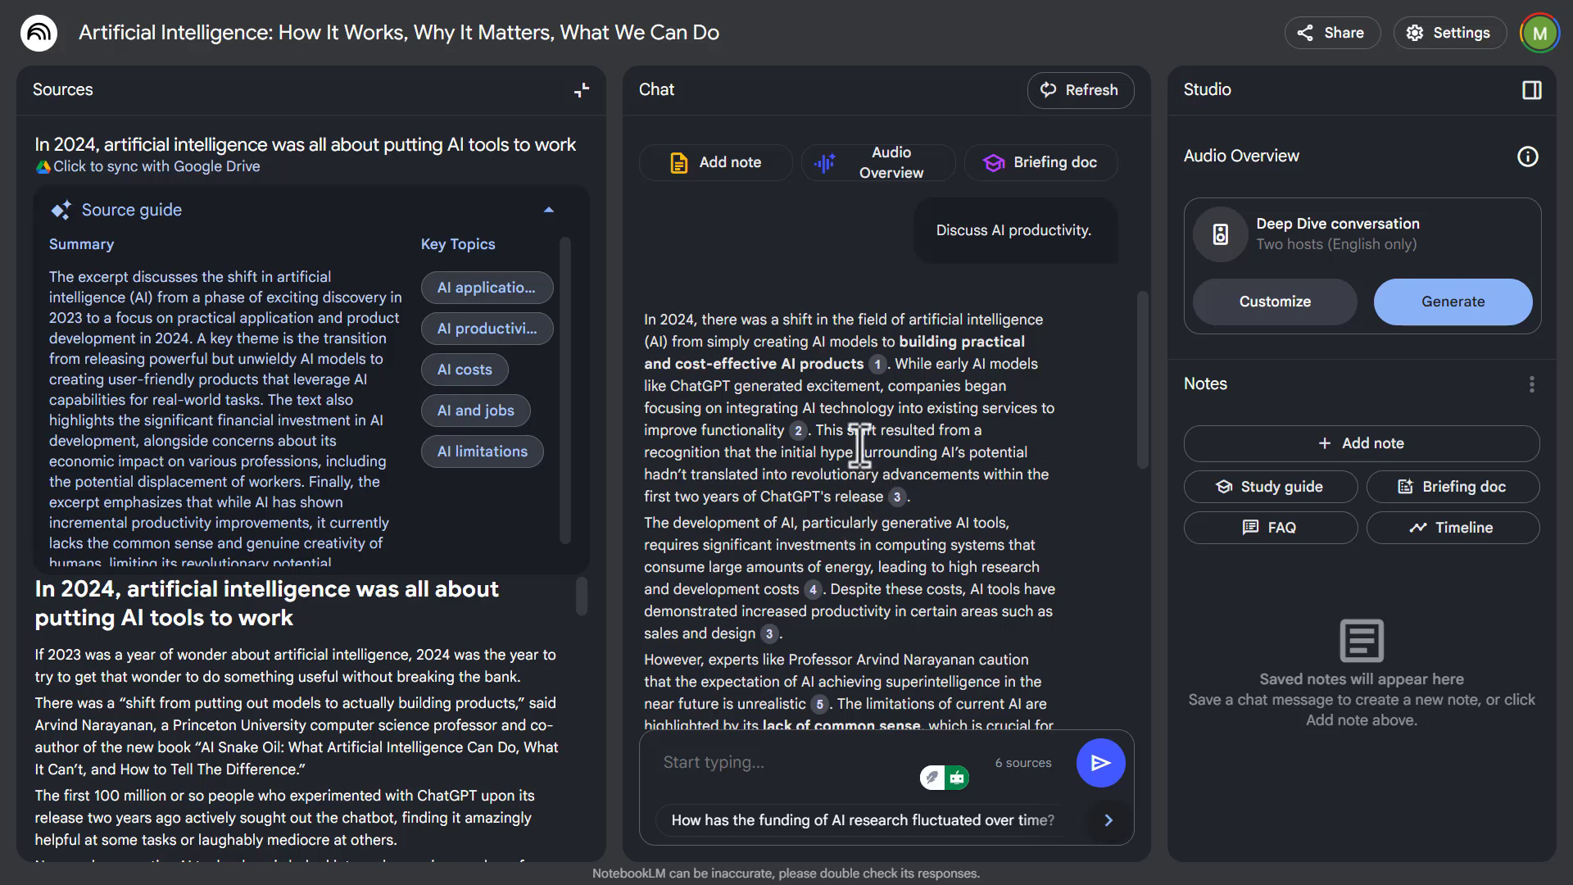
scroll(917, 565, "down", 1)
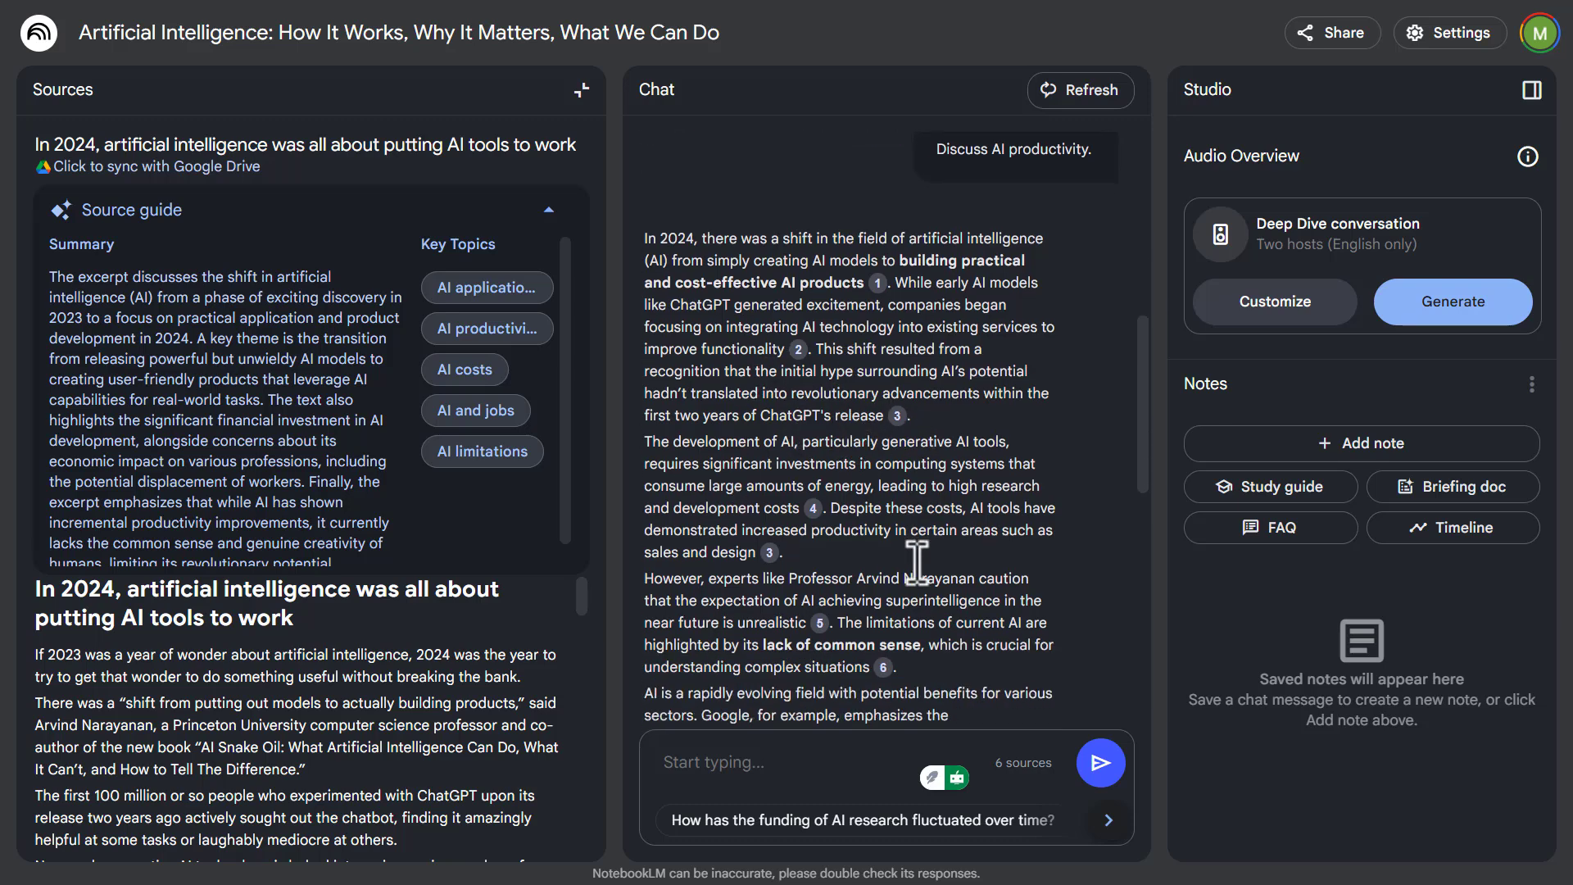
scroll(828, 553, "down", 5)
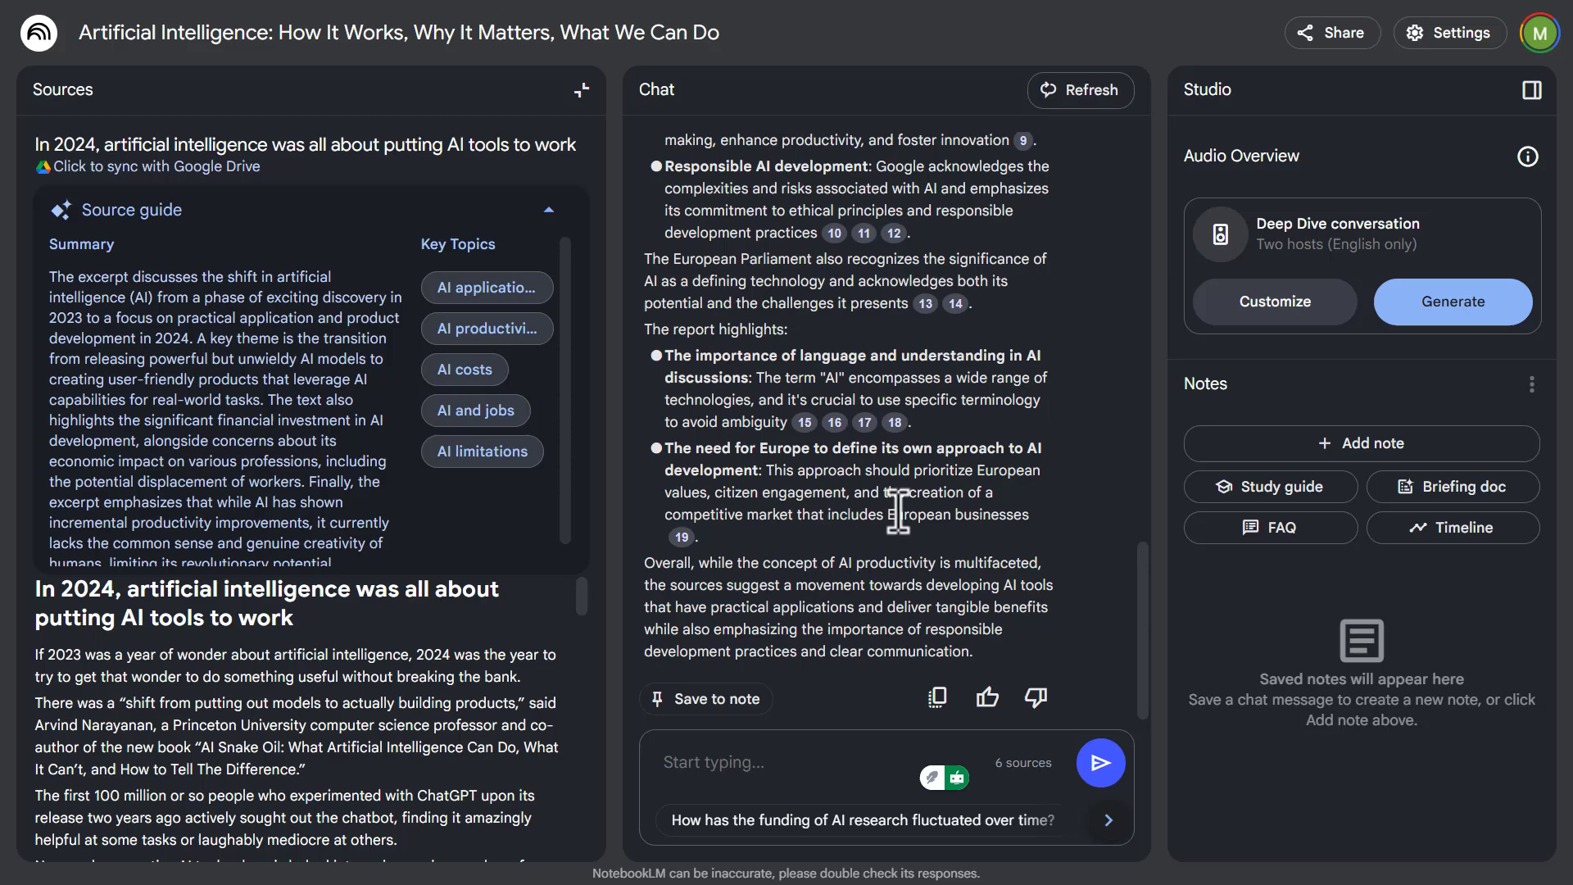
scroll(899, 512, "up", 10)
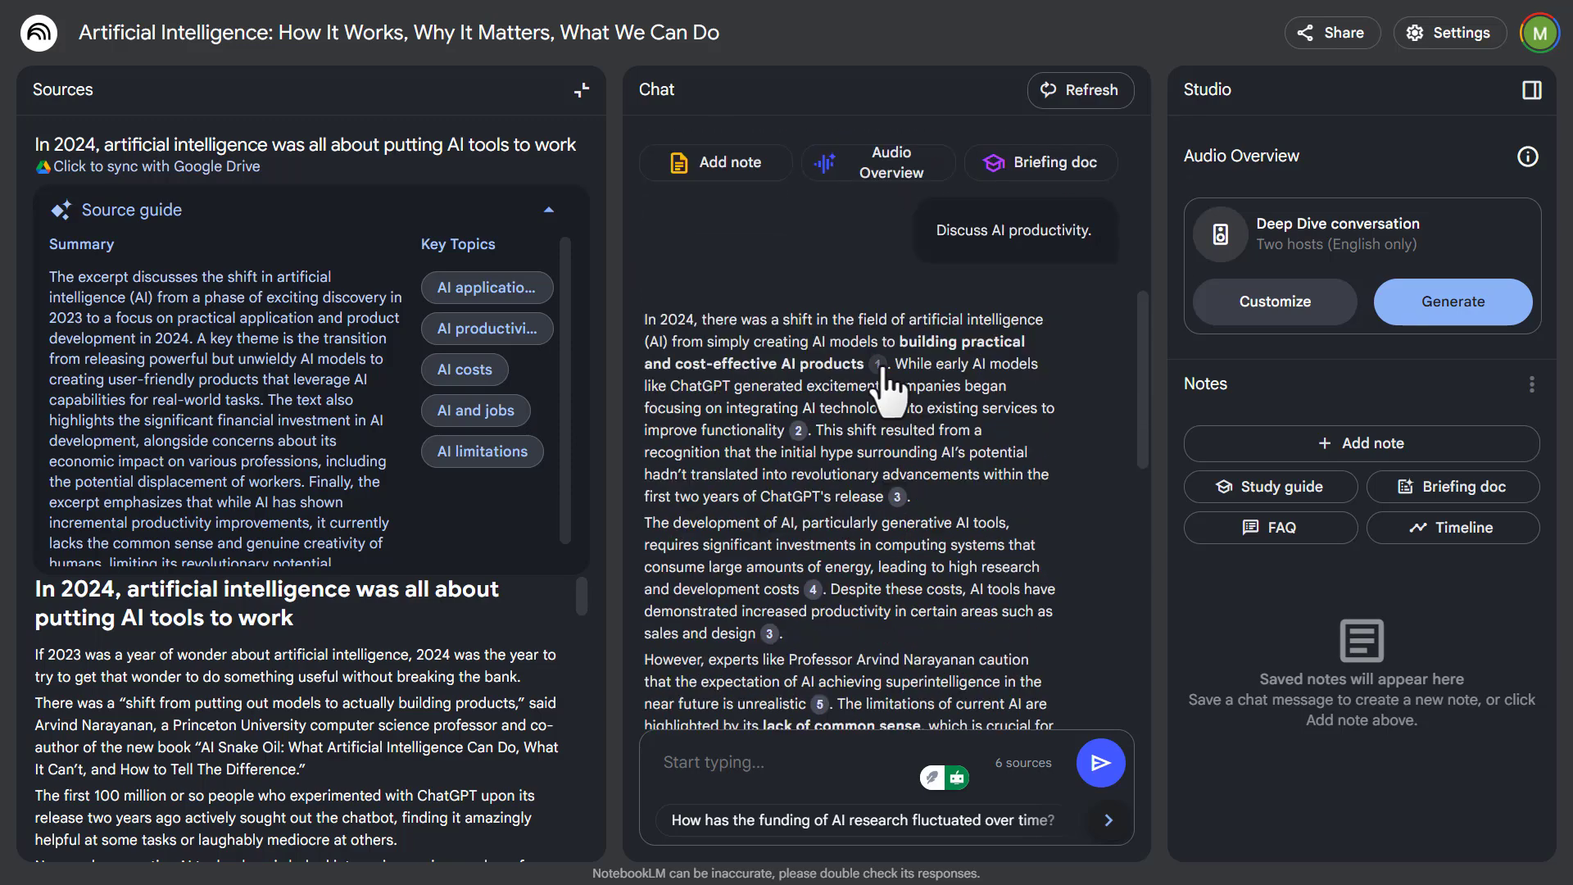
- Trace the answer's citations 4 and 3 back to their passages in the 2024 AI doc
mouse_move(879, 367)
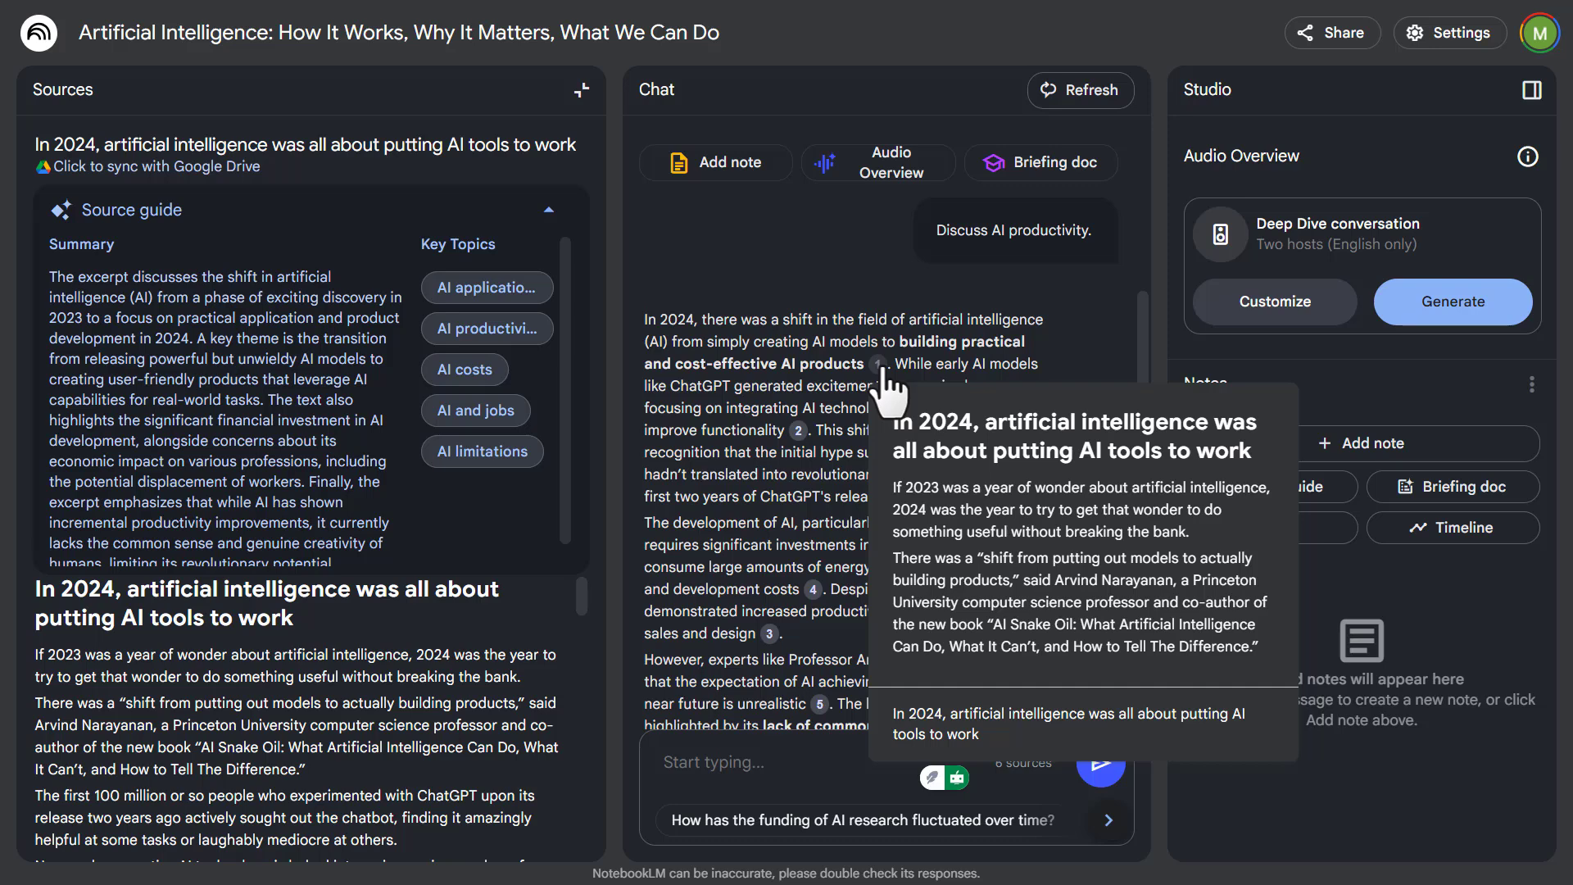
mouse_move(806, 439)
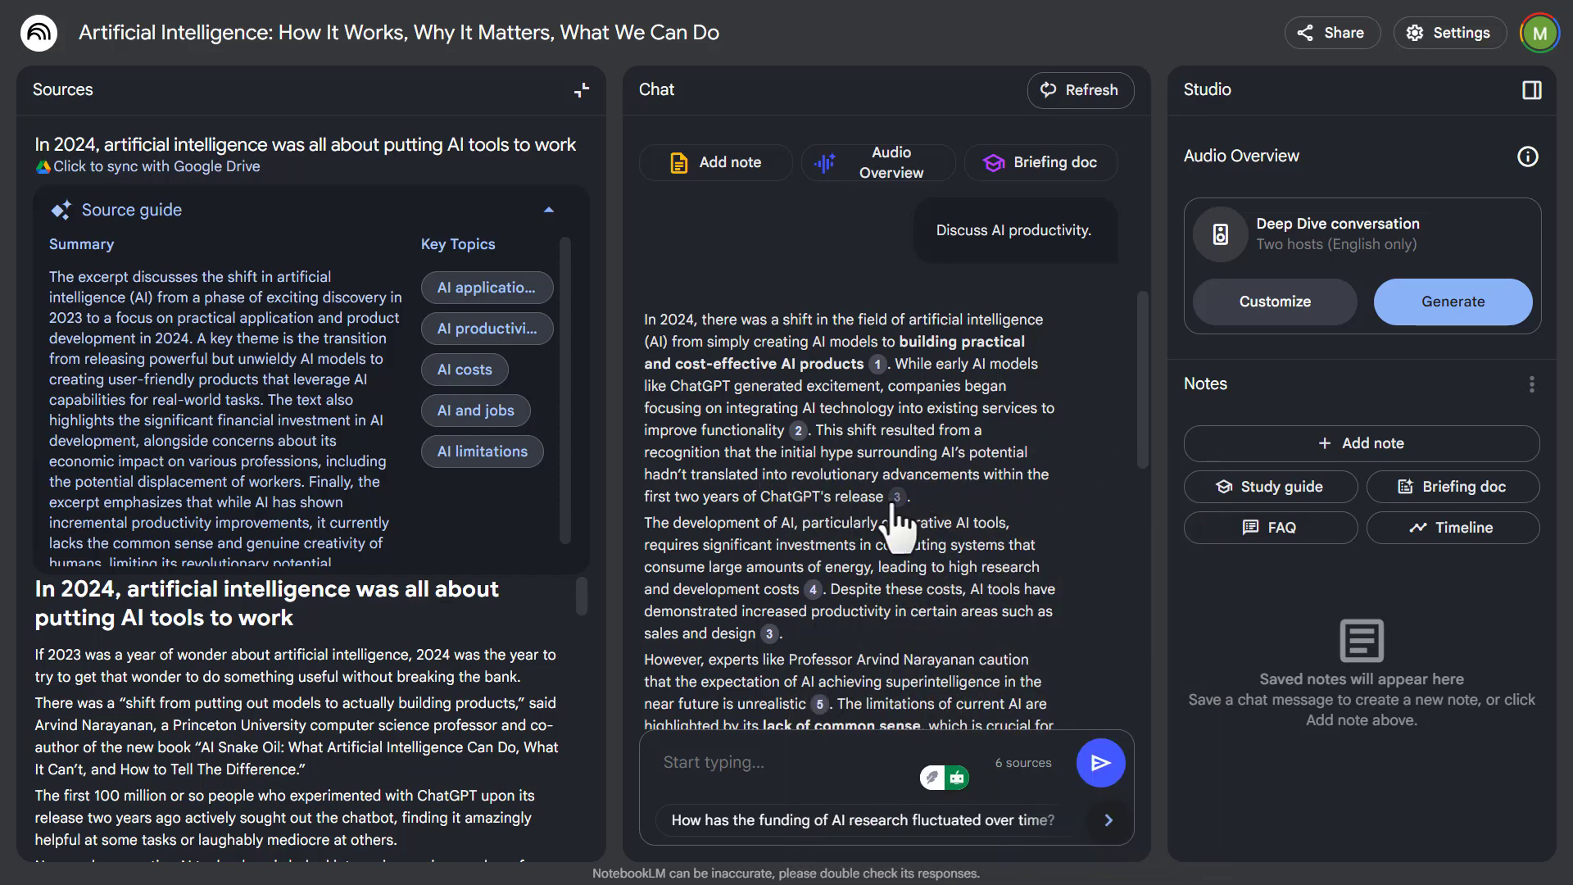
mouse_move(896, 502)
scroll(897, 511, "down", 1)
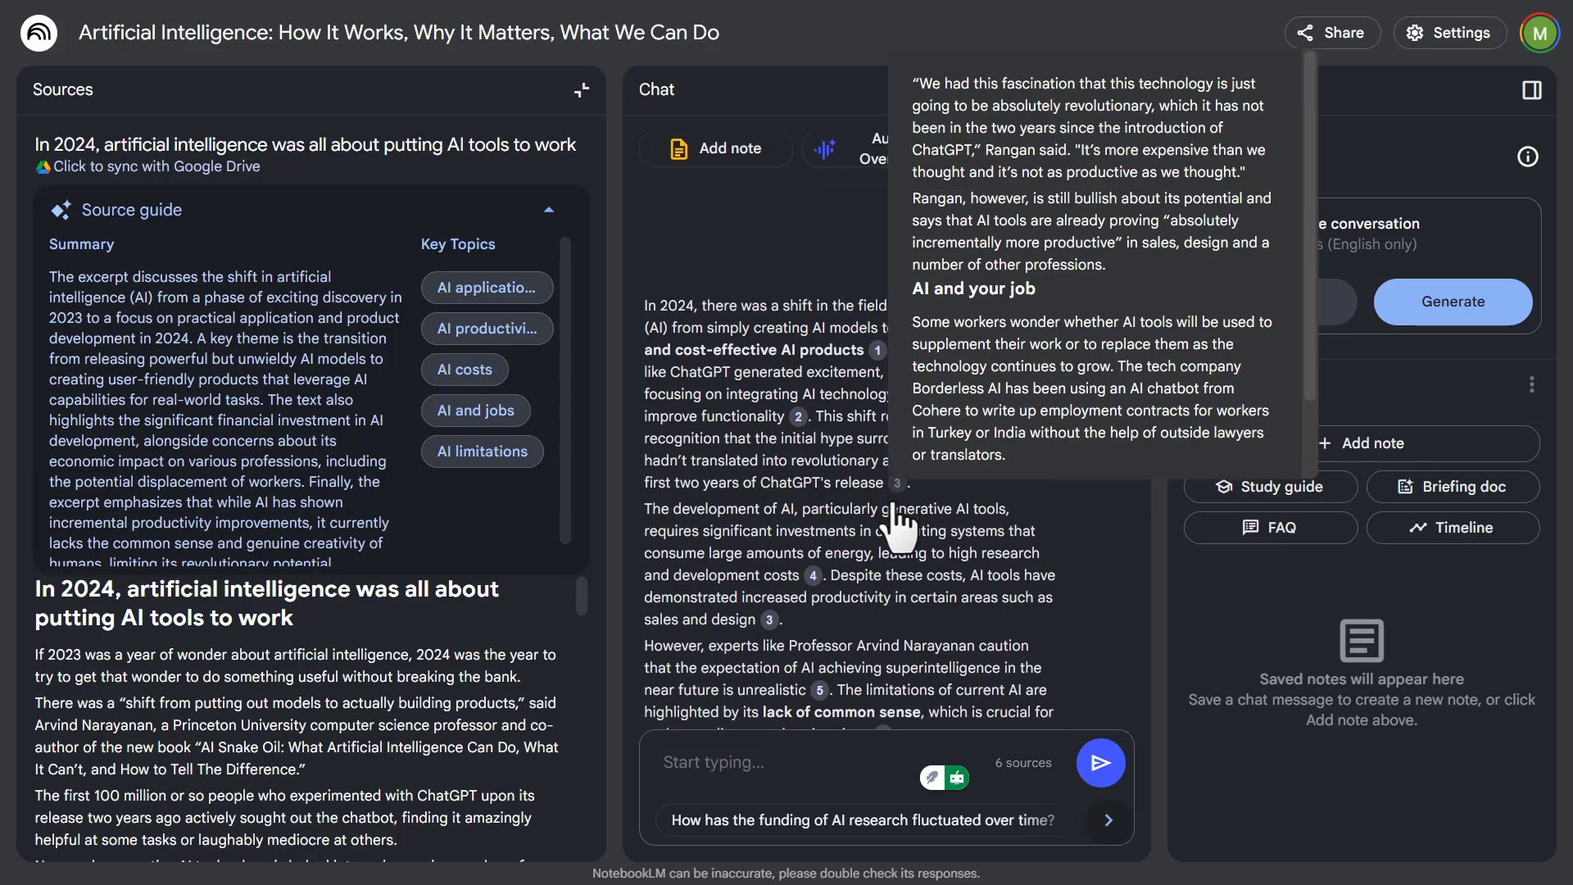
left_click(812, 488)
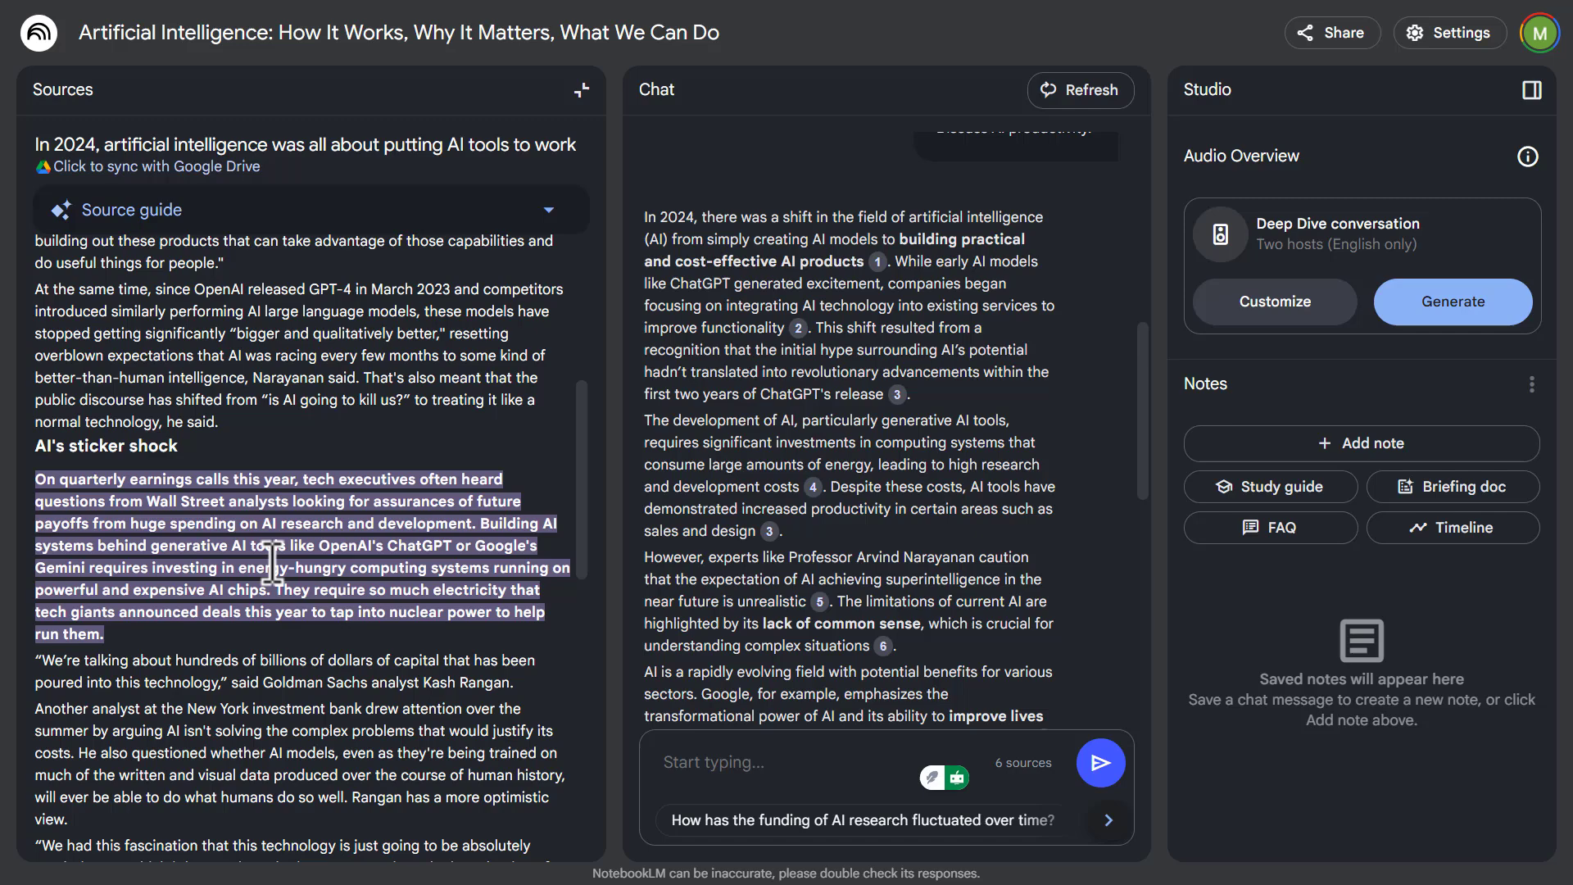
left_click(769, 531)
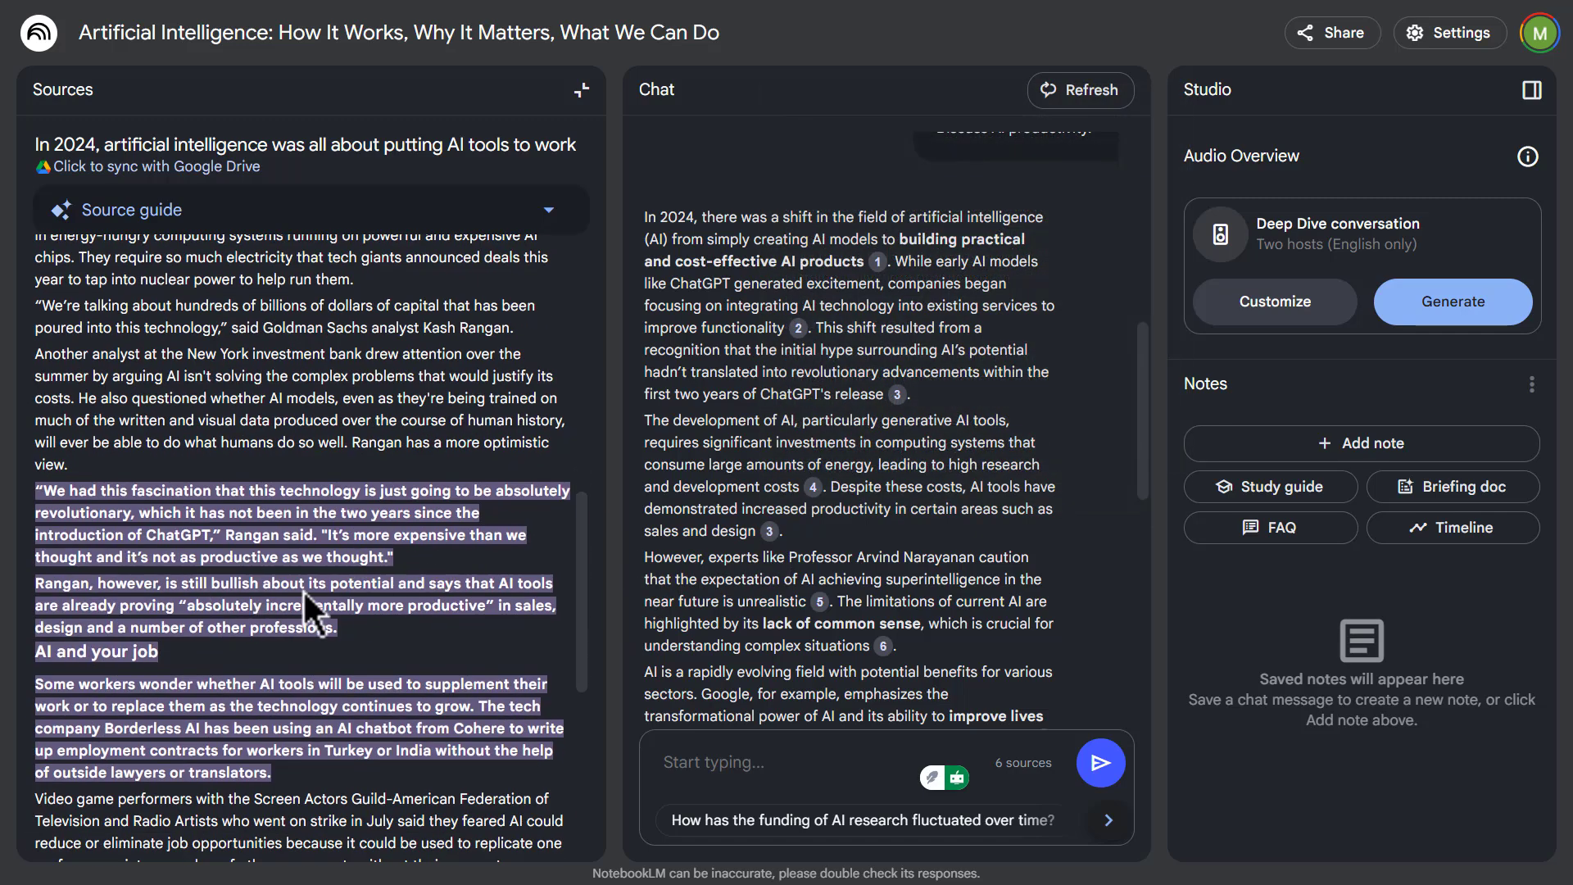
- Return to the sources list and ask how AI research funding has fluctuated over time
left_click(581, 90)
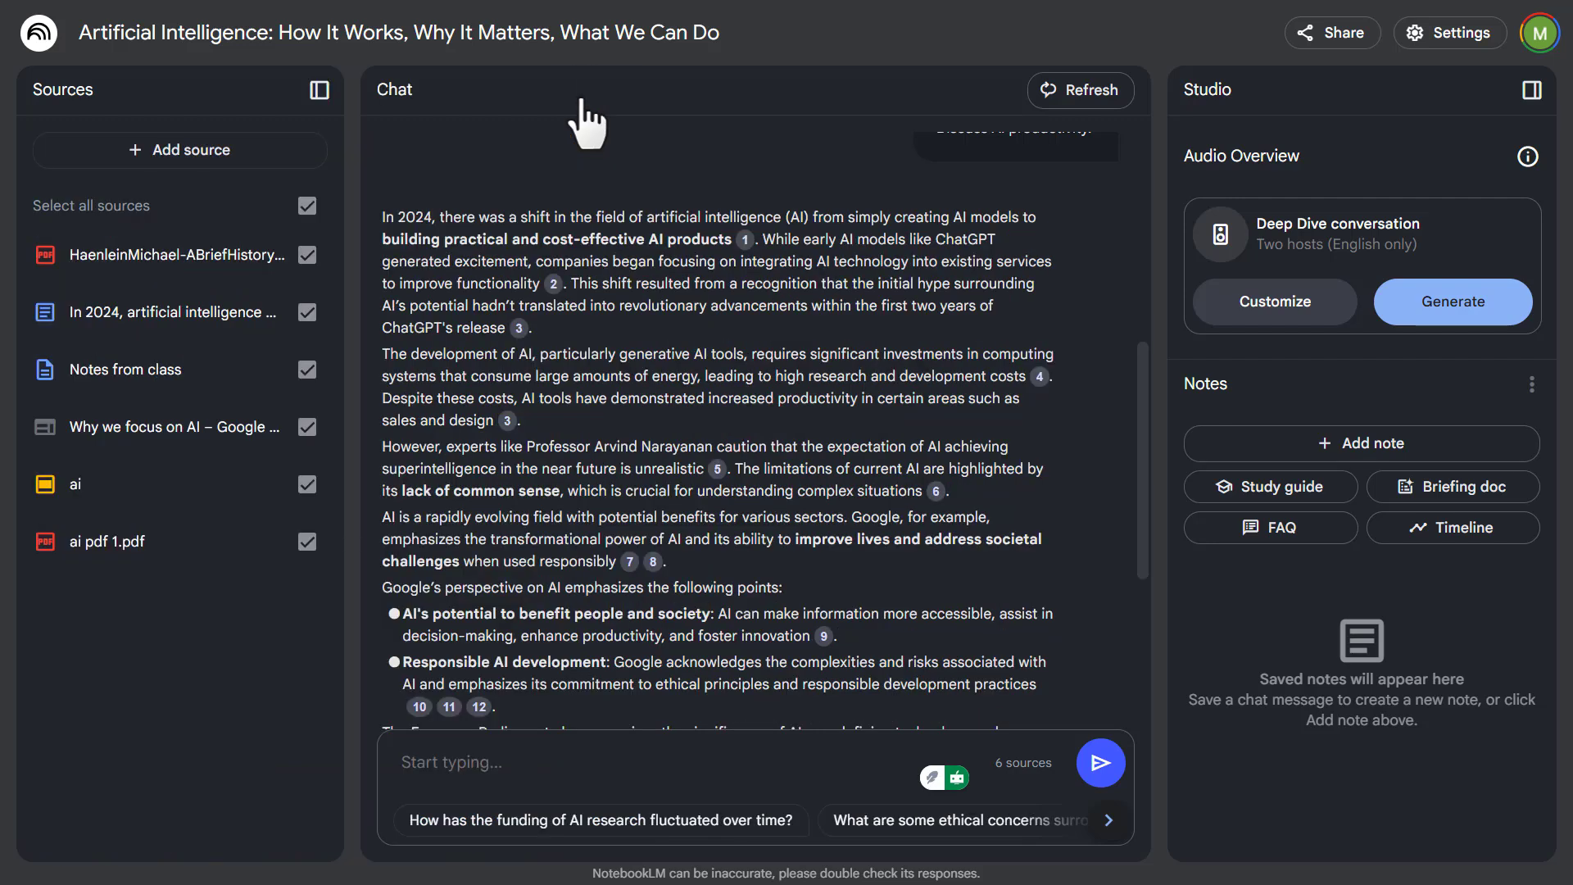
scroll(795, 538, "down", 3)
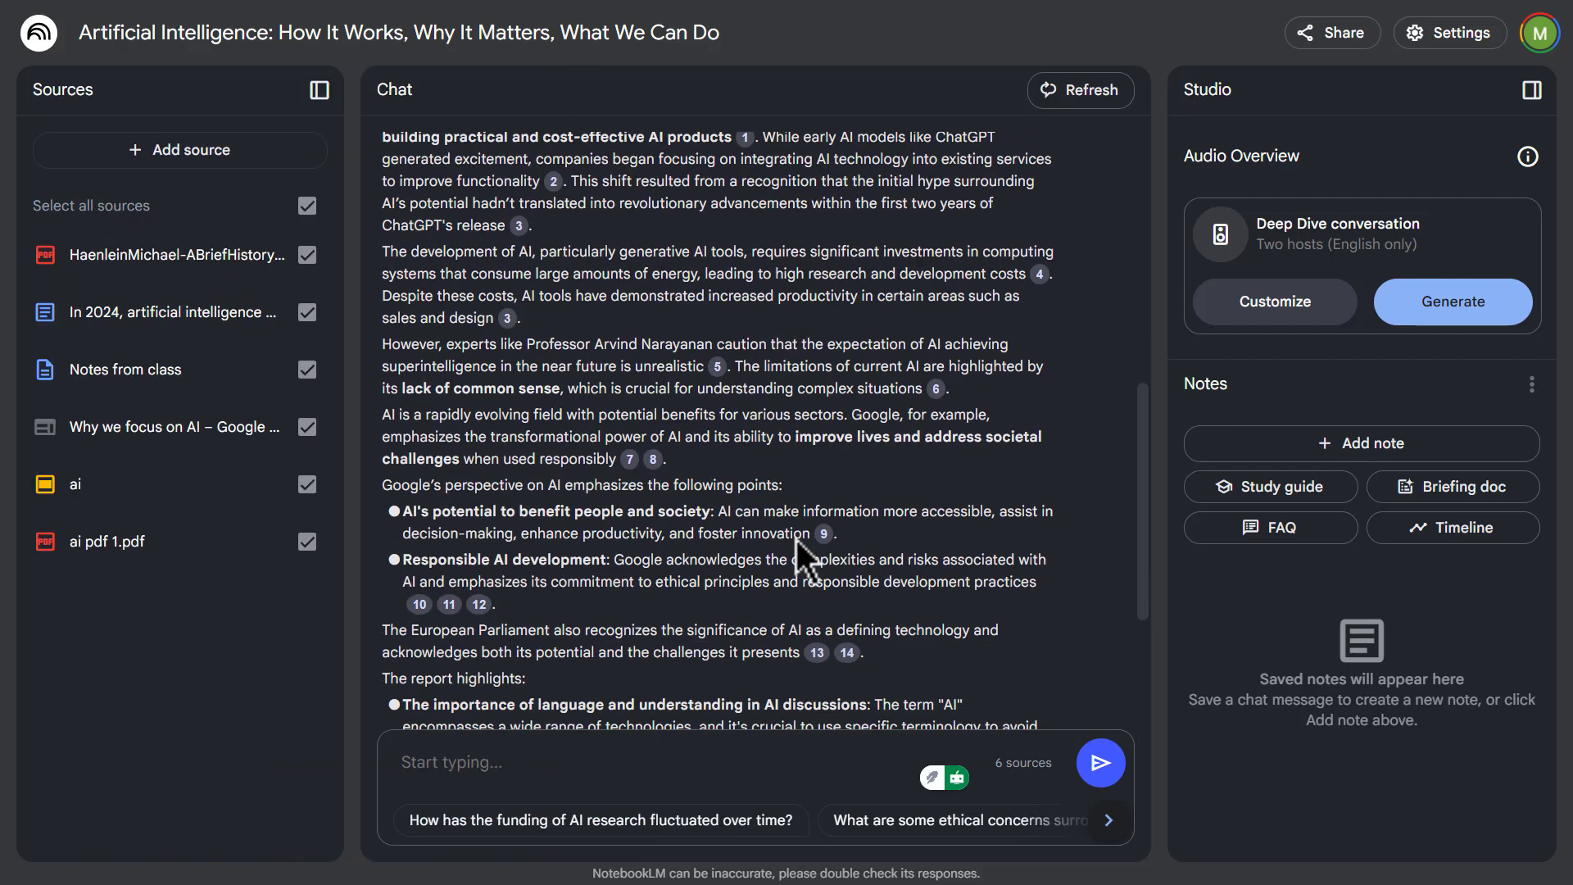
scroll(797, 557, "down", 1)
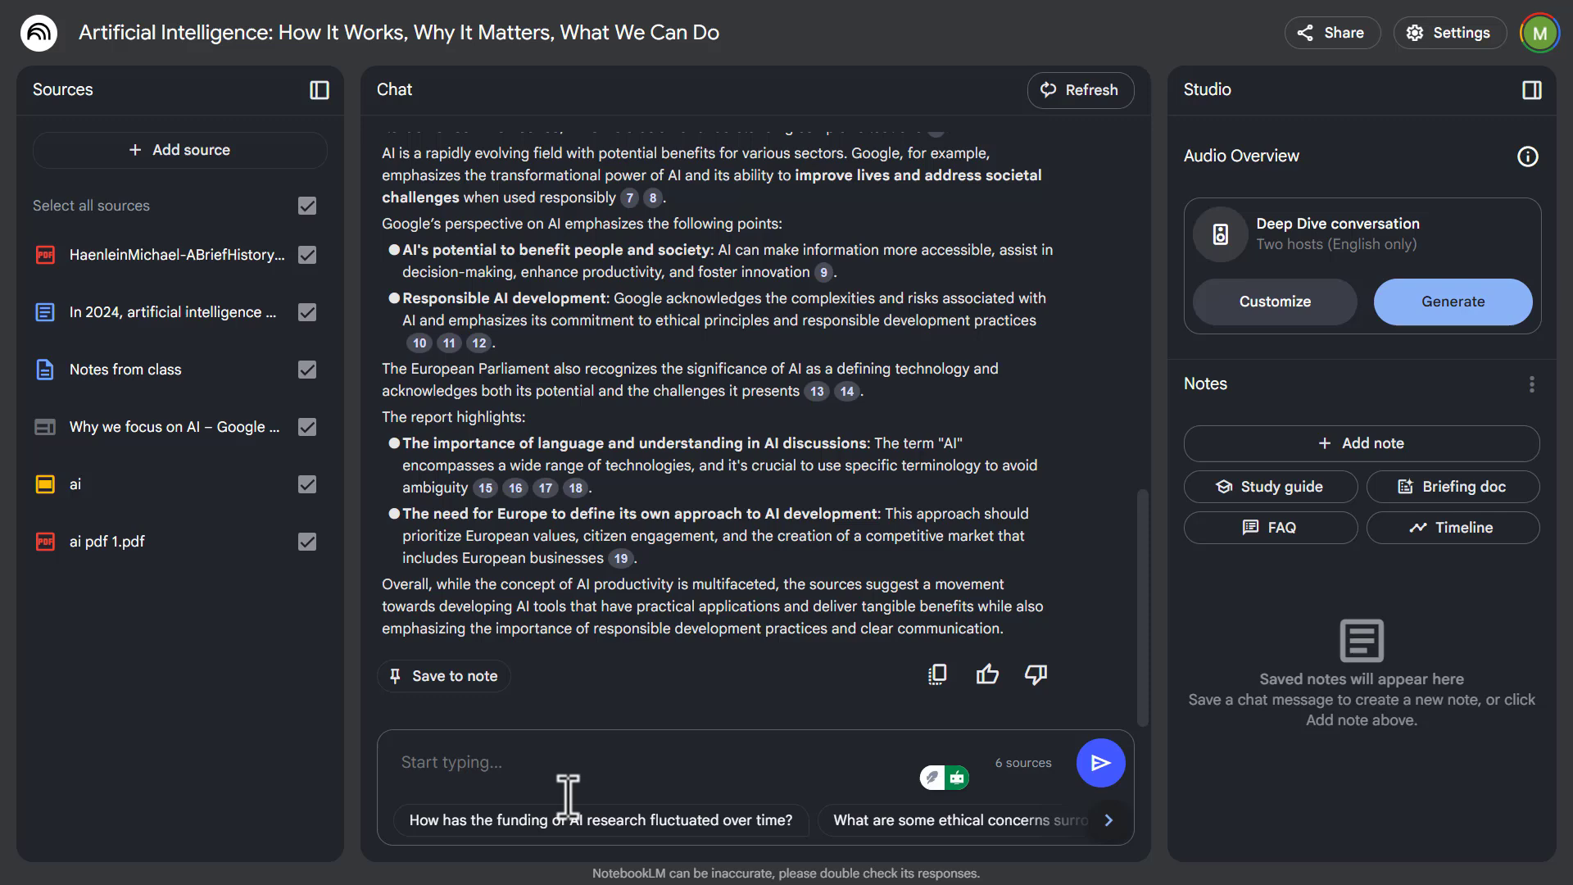
left_click(741, 822)
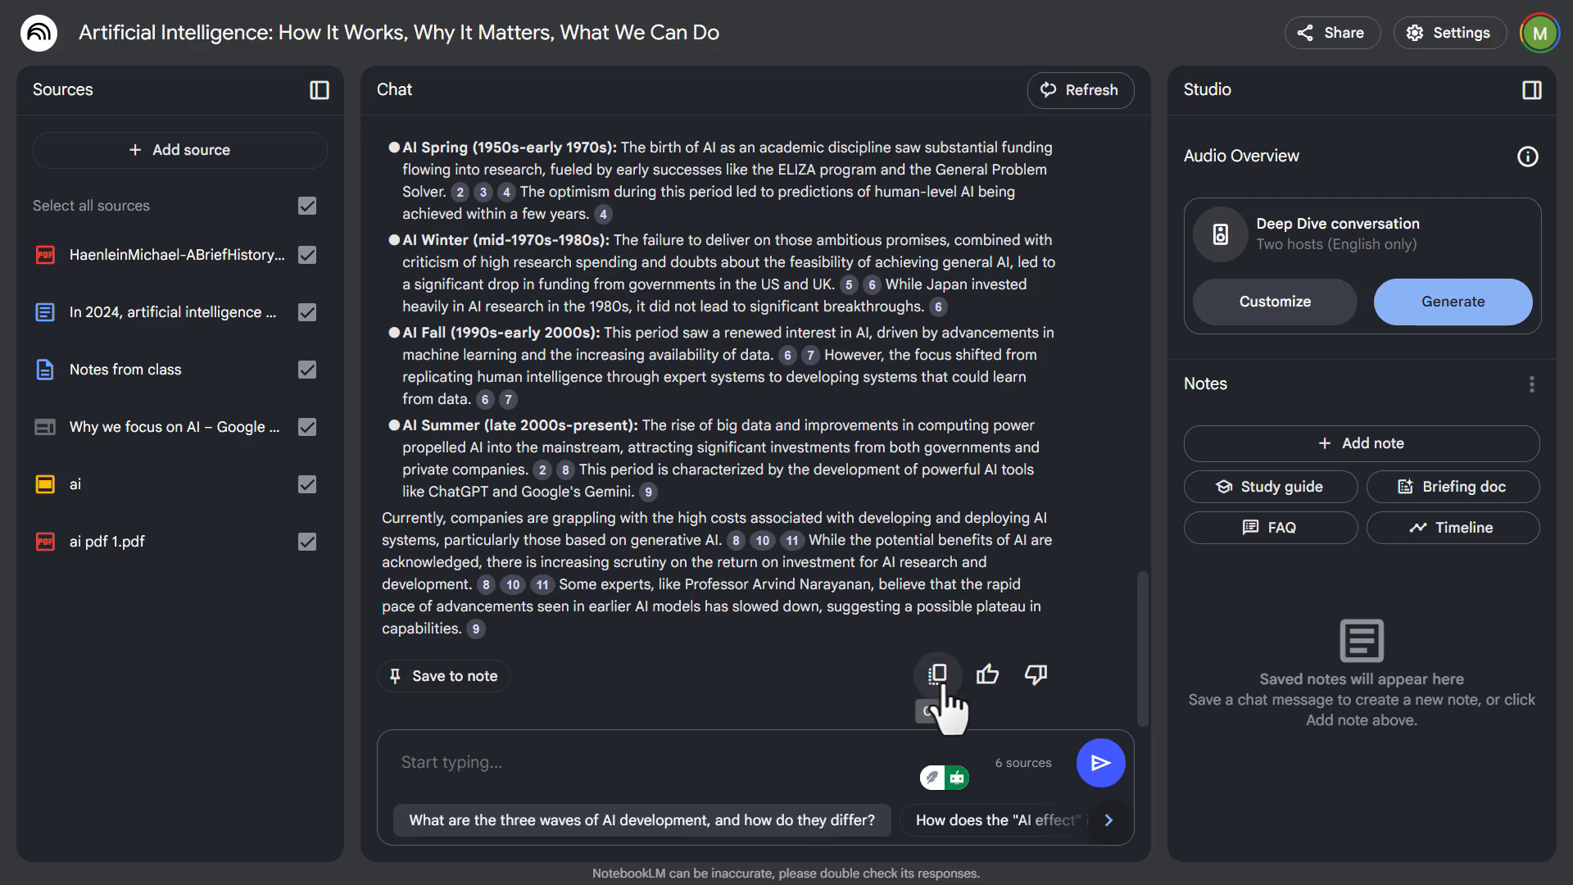
- Save the AI funding answer as a note and look over 'The Cyclical History of AI Funding' note
left_click(447, 686)
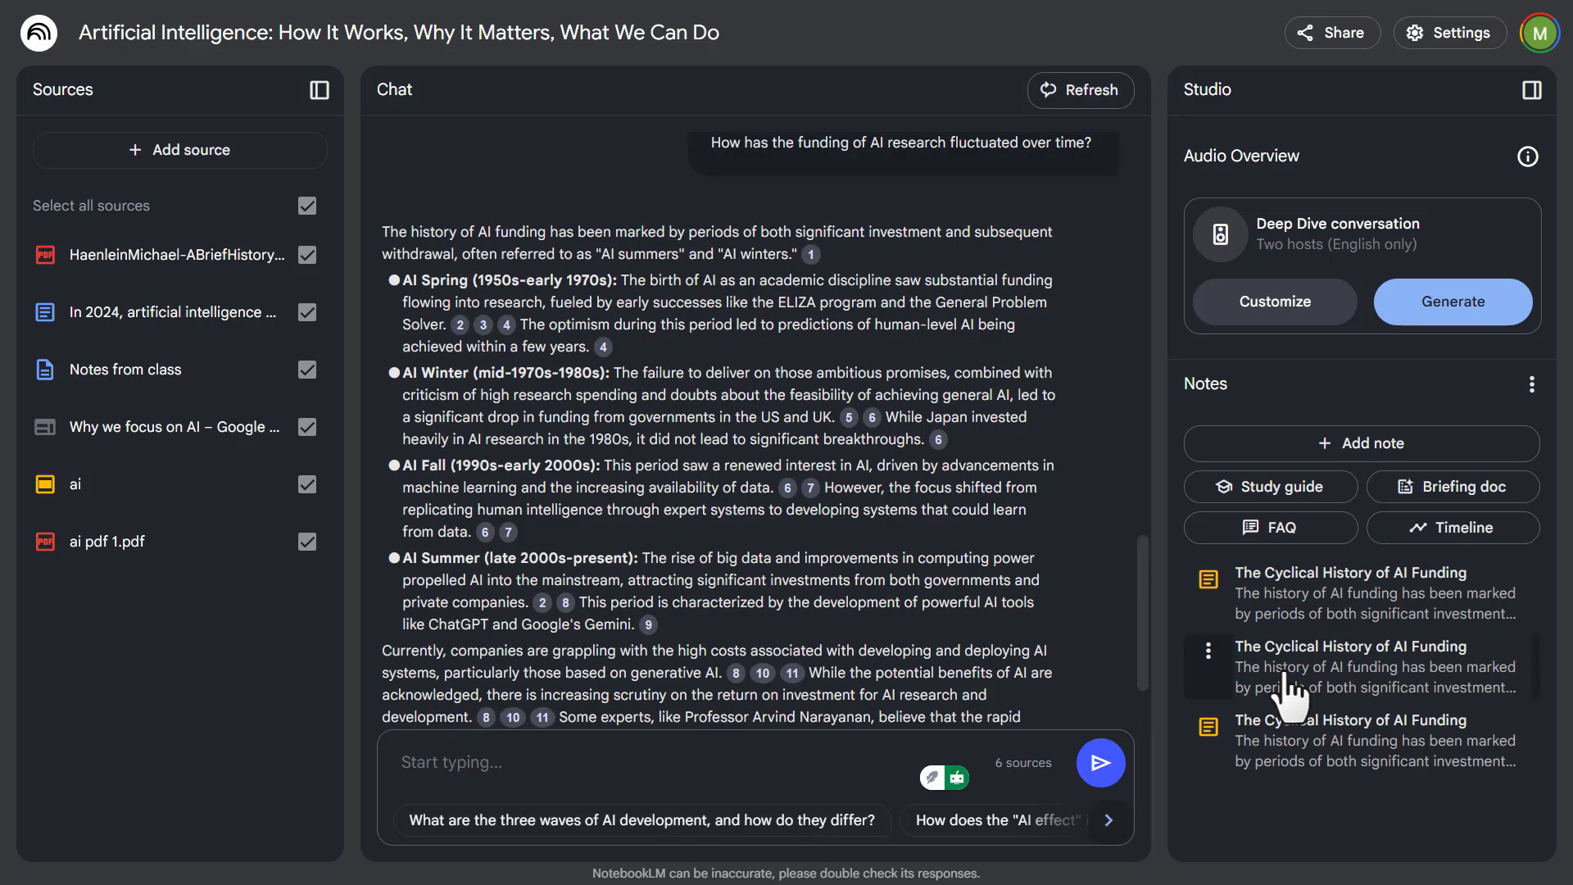
left_click(1287, 691)
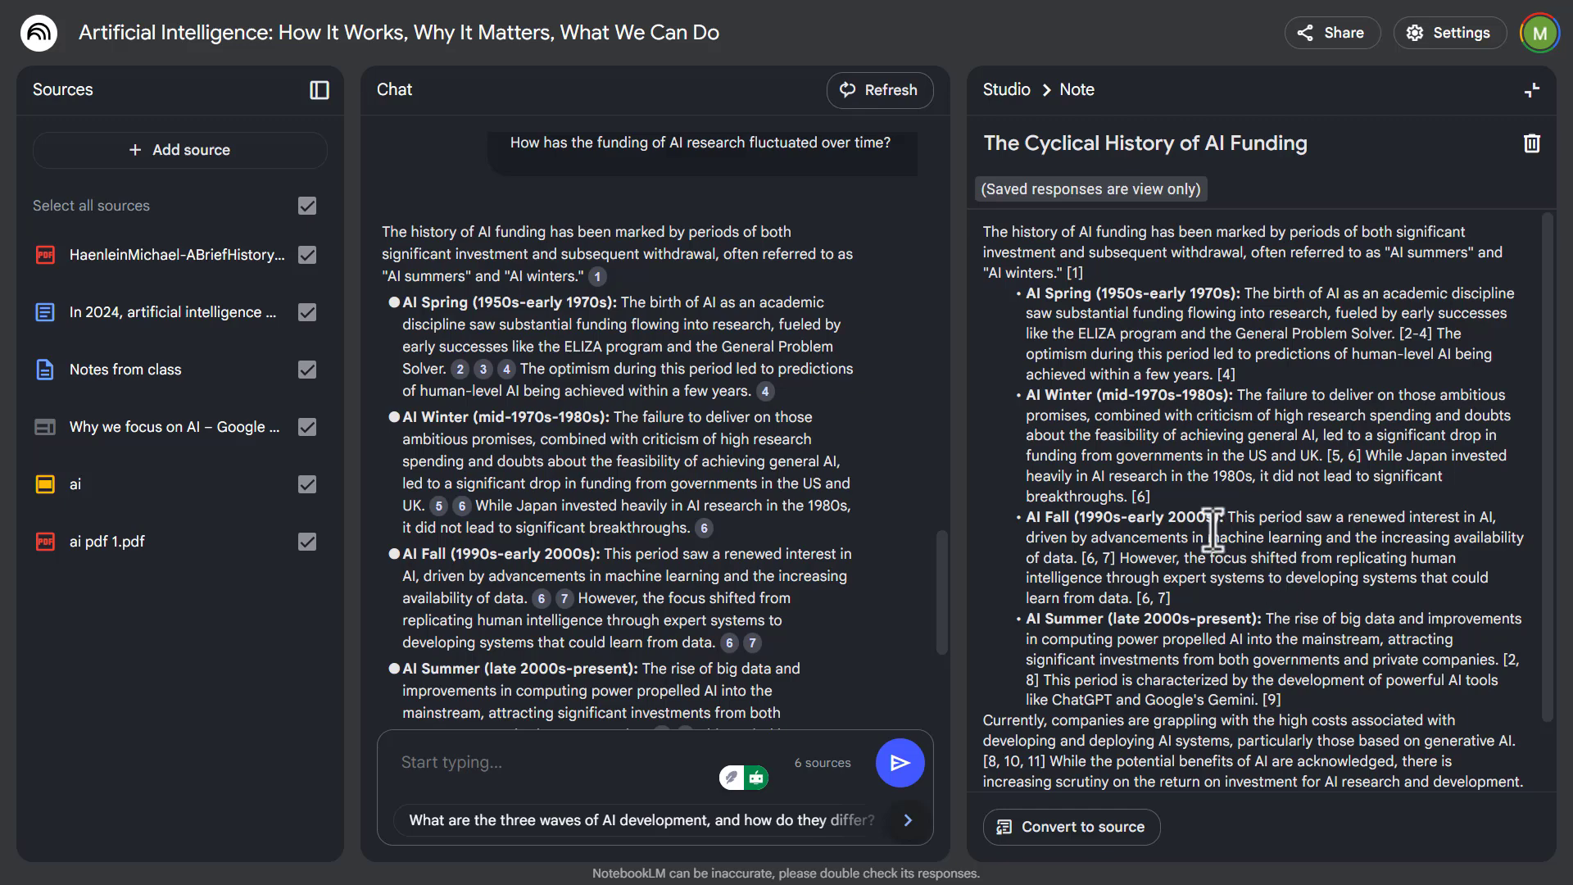
left_click(1531, 90)
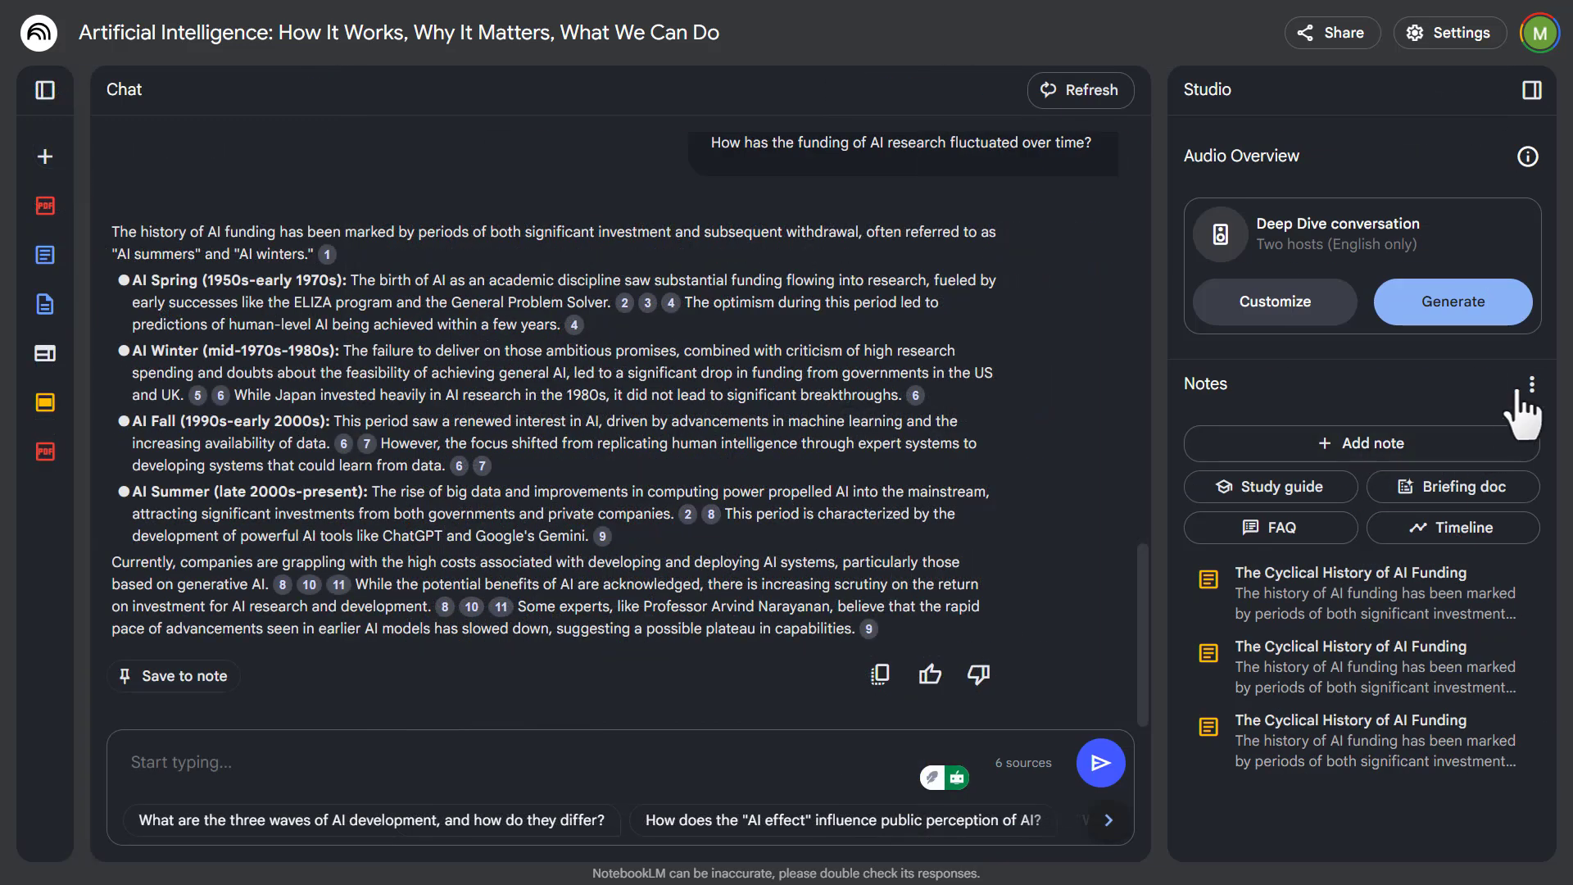
- Convert all saved notes into a notebook source
left_click(1526, 387)
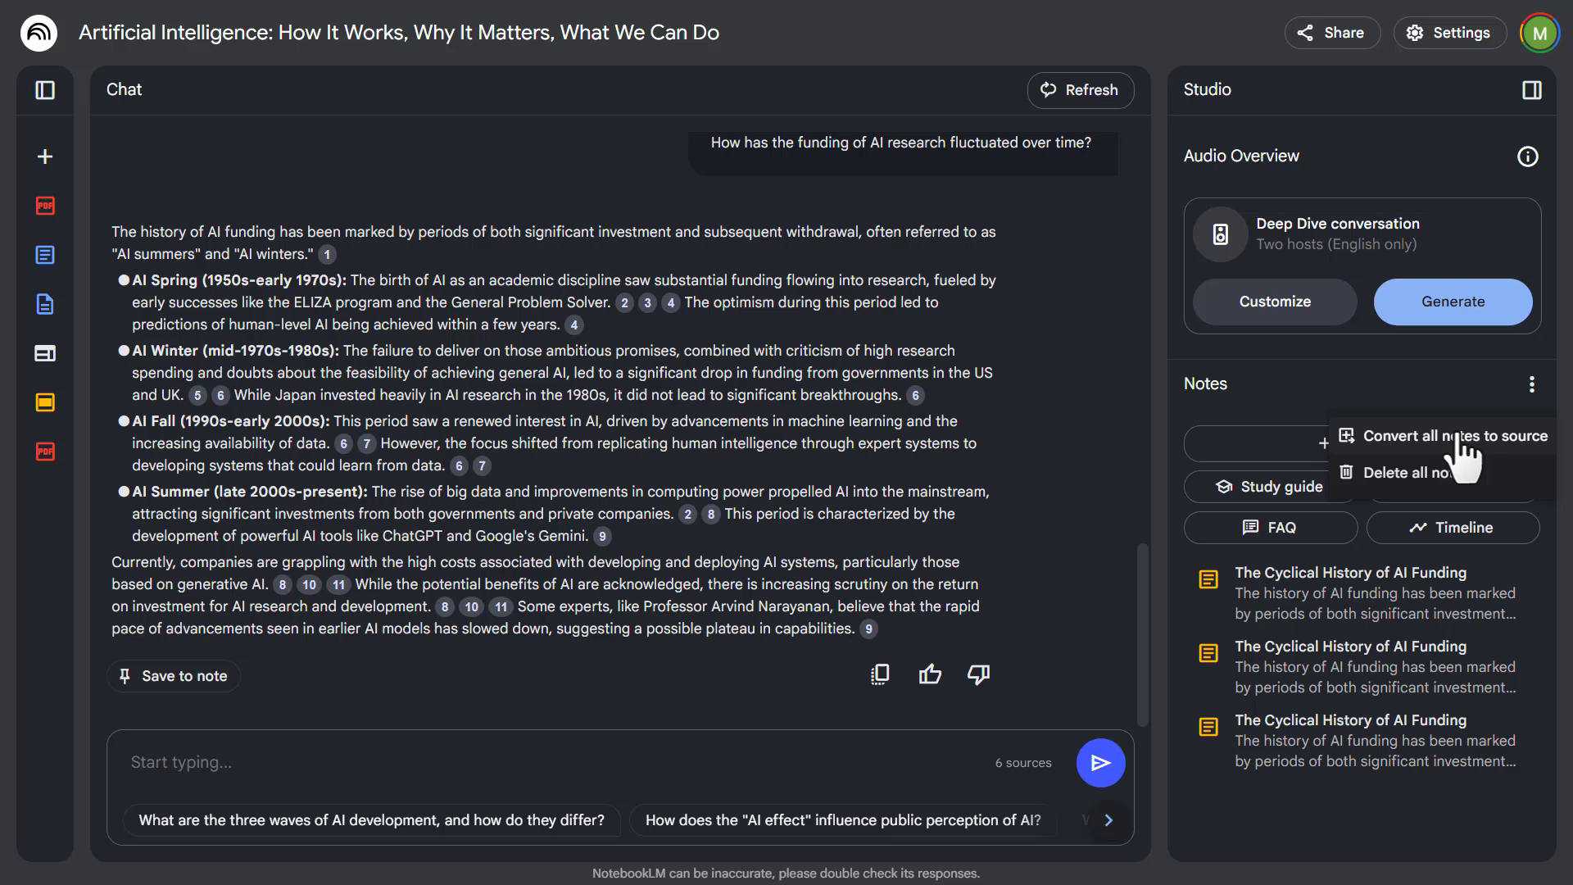
left_click(1462, 398)
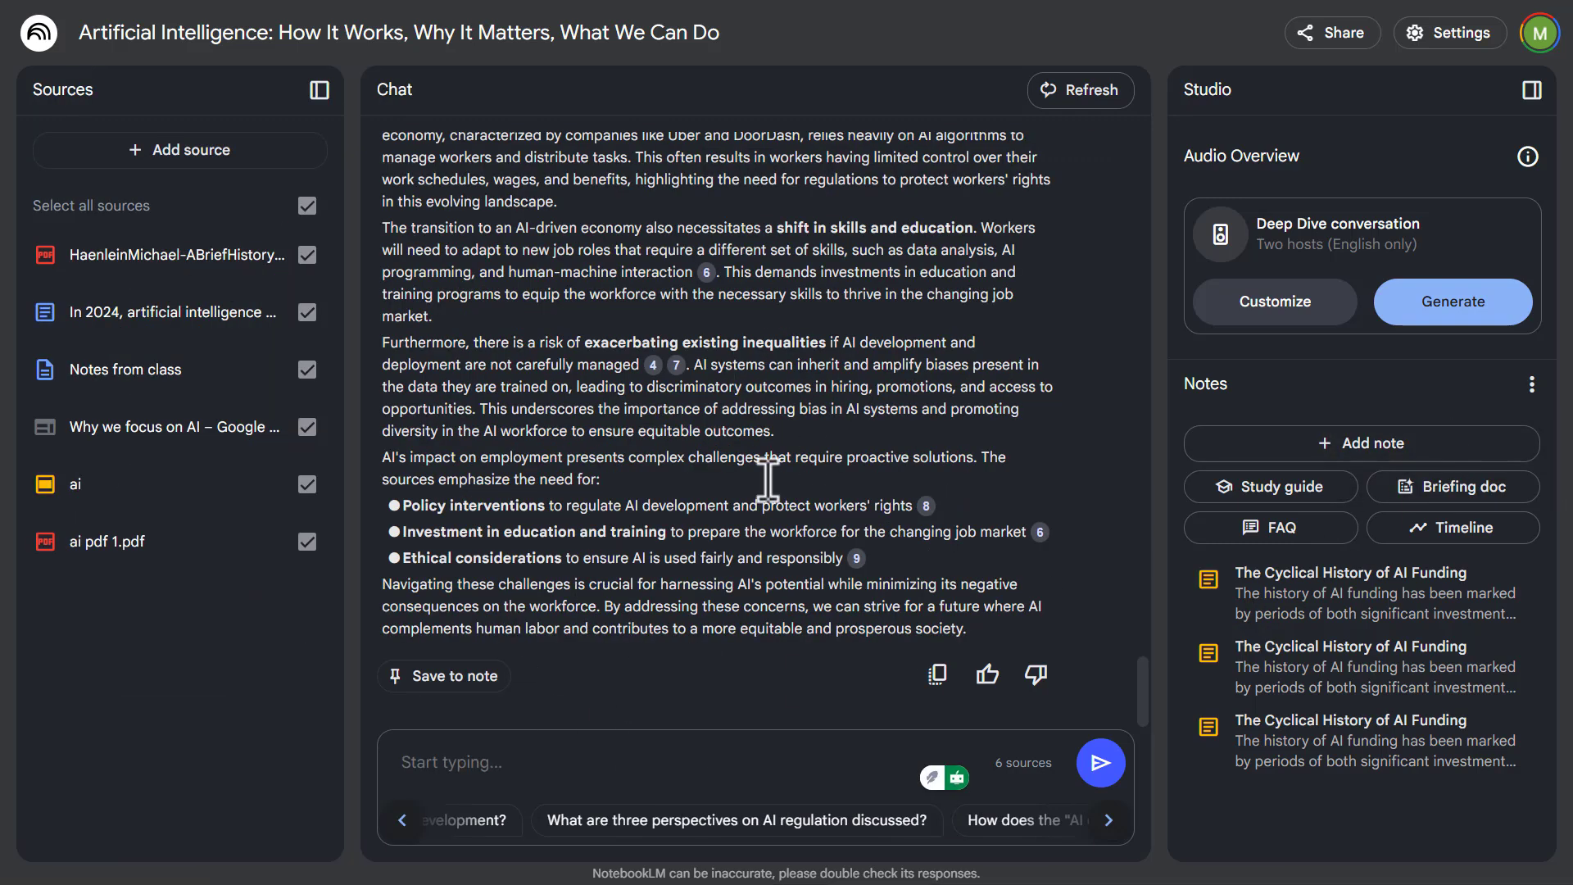
scroll(768, 479, "up", 10)
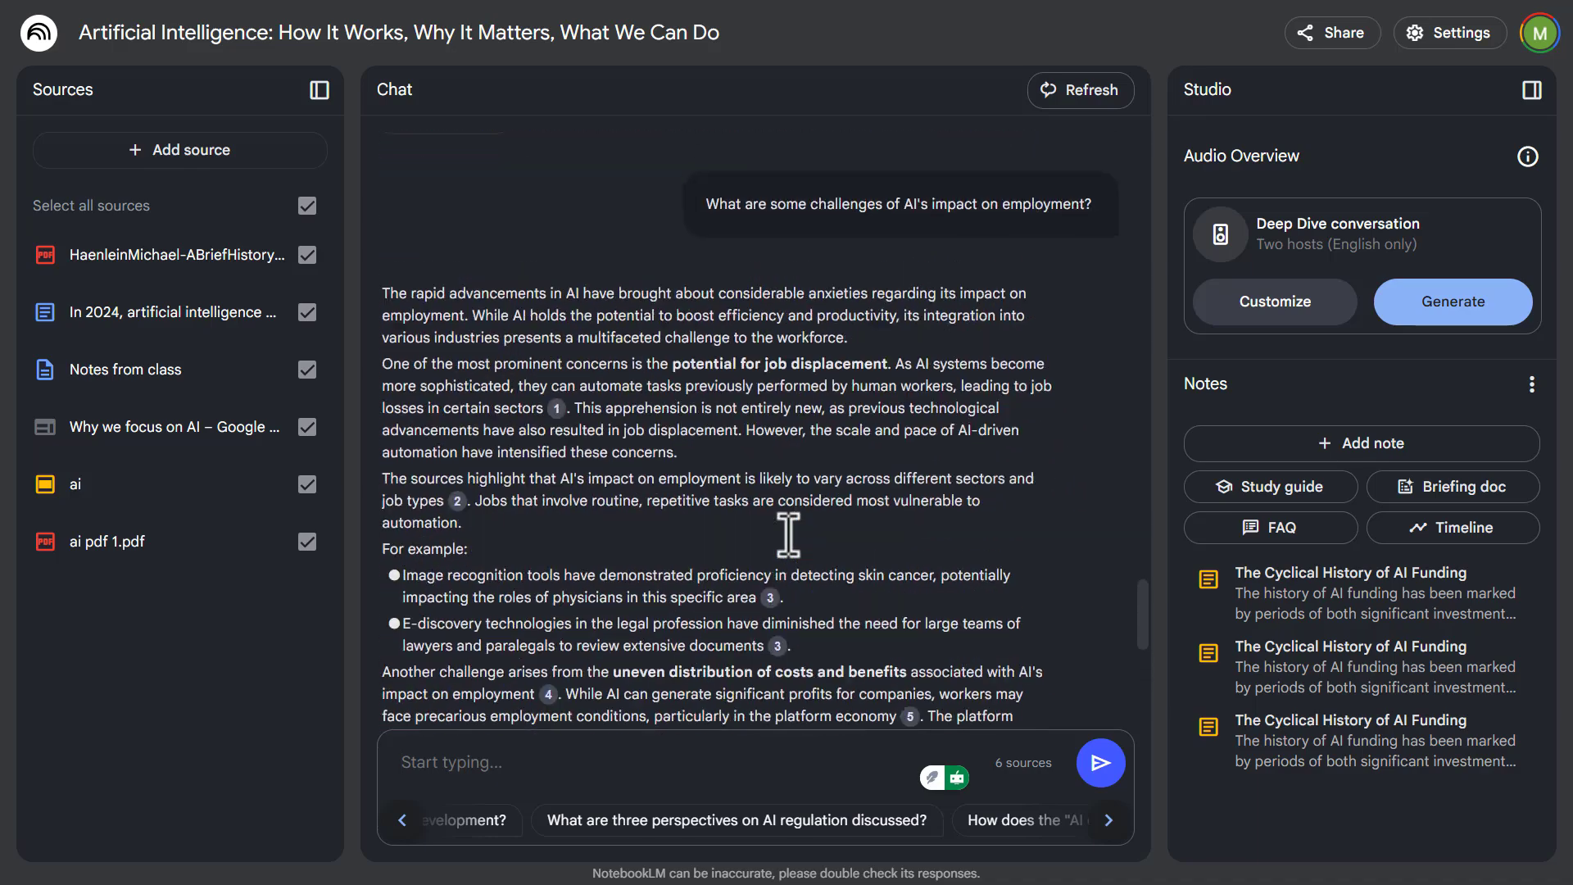
scroll(788, 535, "up", 7)
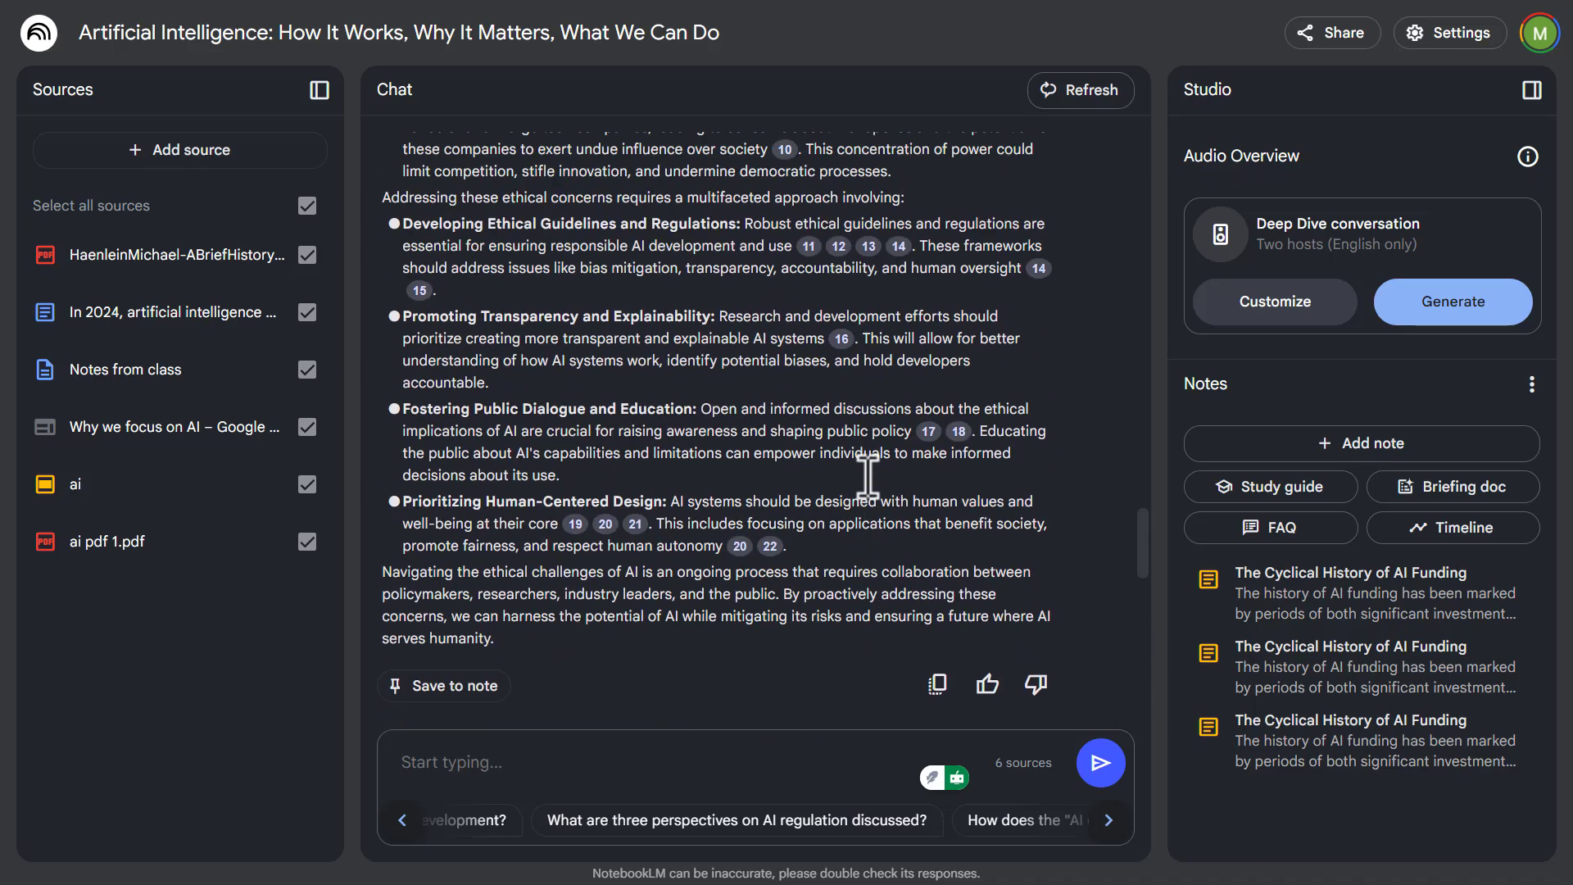
scroll(868, 477, "up", 8)
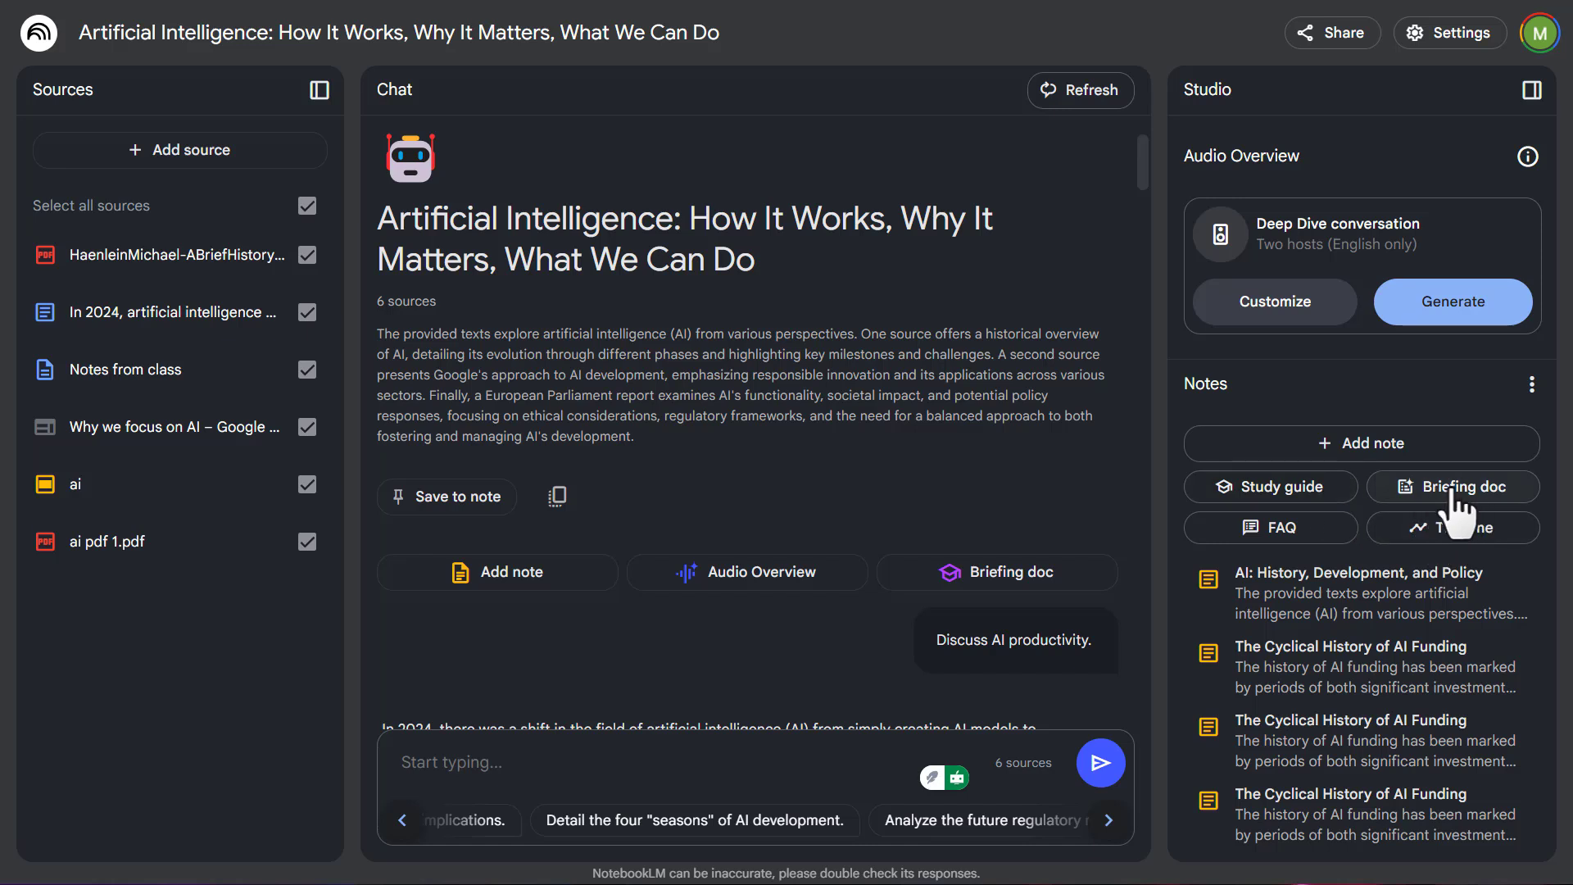
- Keep only the Haenlein brief-history PDF and ai pdf 1.pdf selected, then generate a study guide
left_click(307, 542)
left_click(308, 484)
left_click(307, 427)
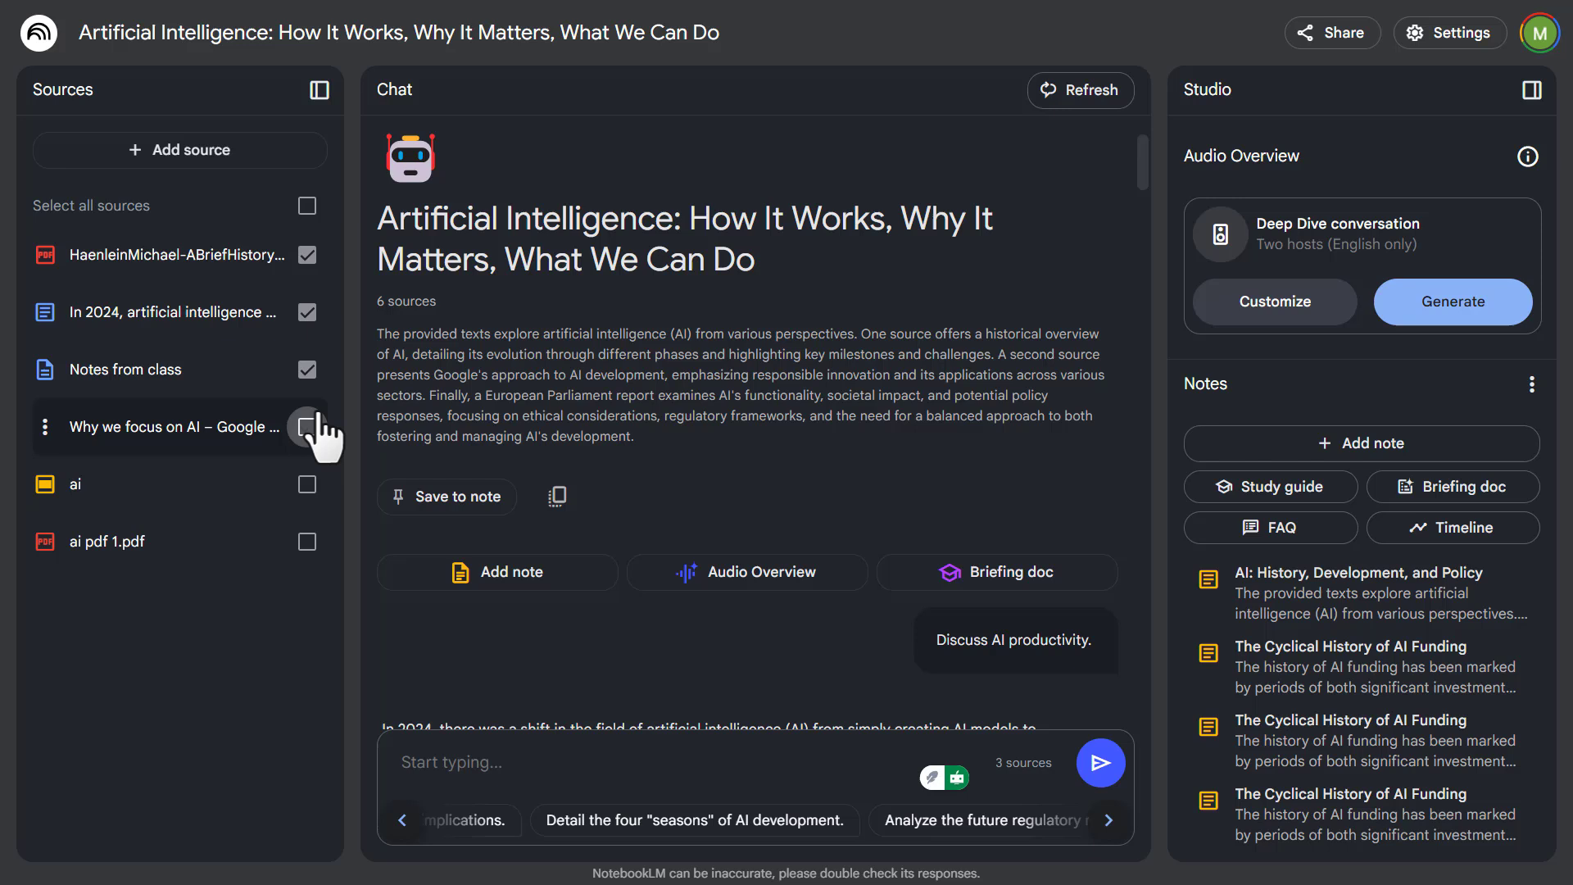
left_click(307, 370)
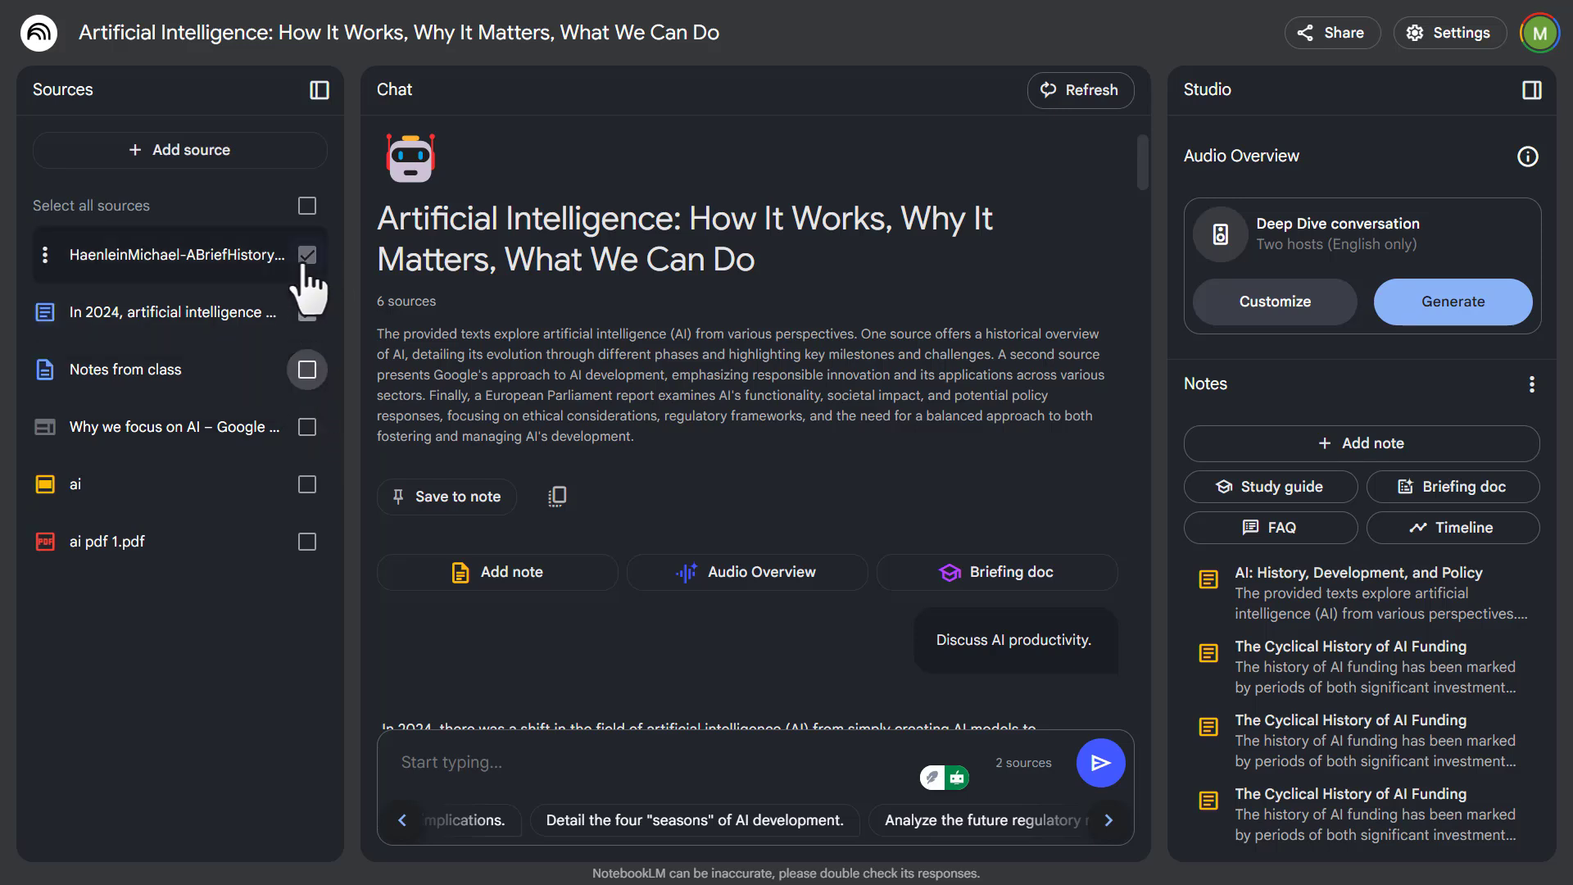
left_click(307, 312)
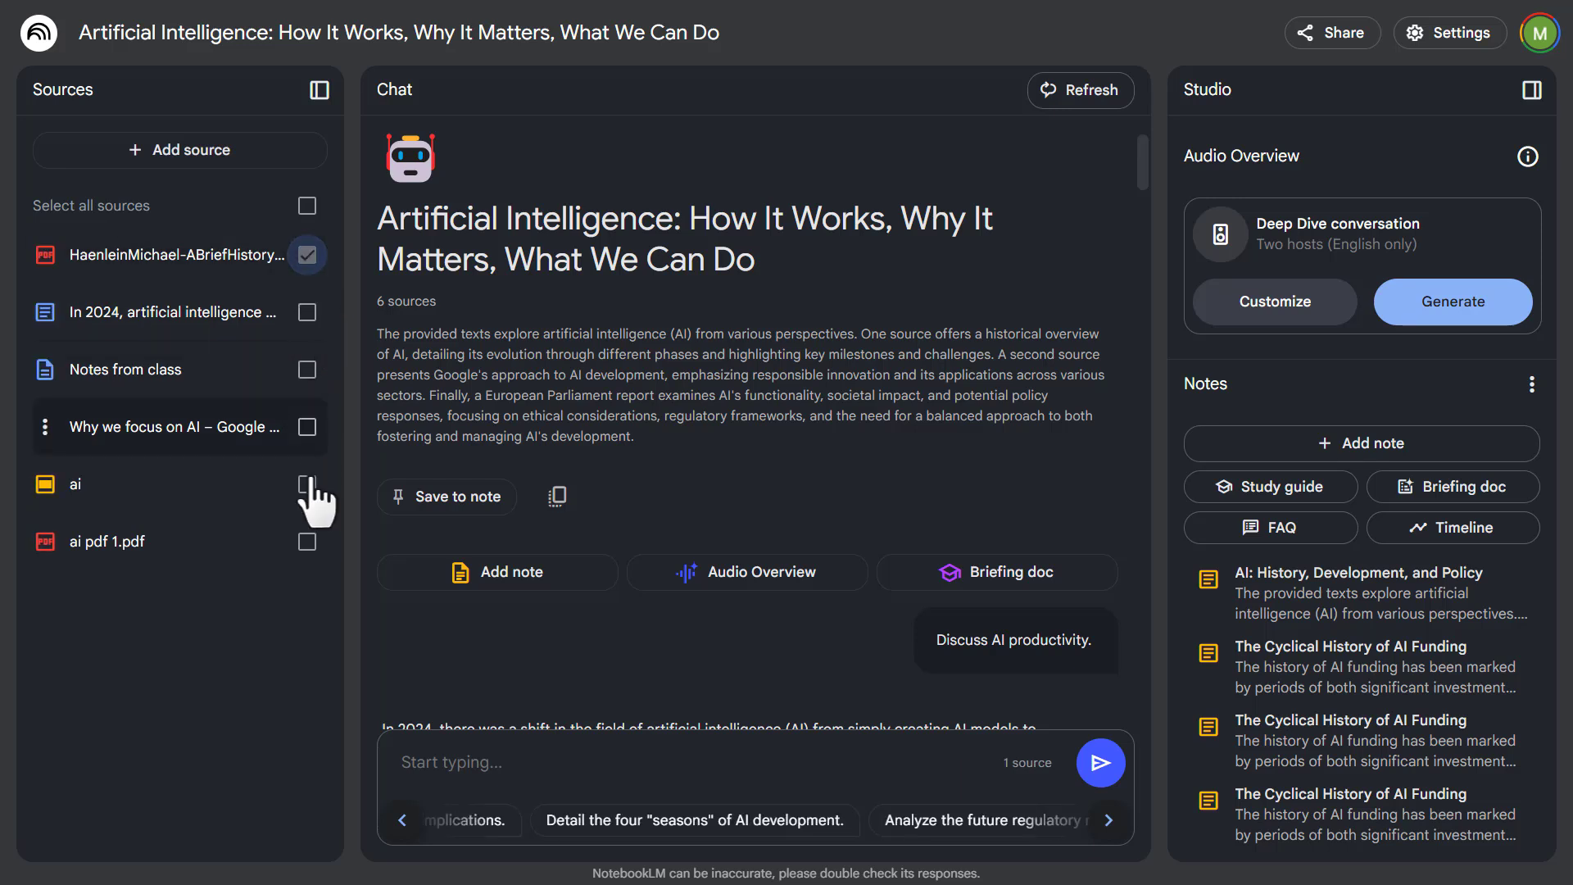
left_click(308, 541)
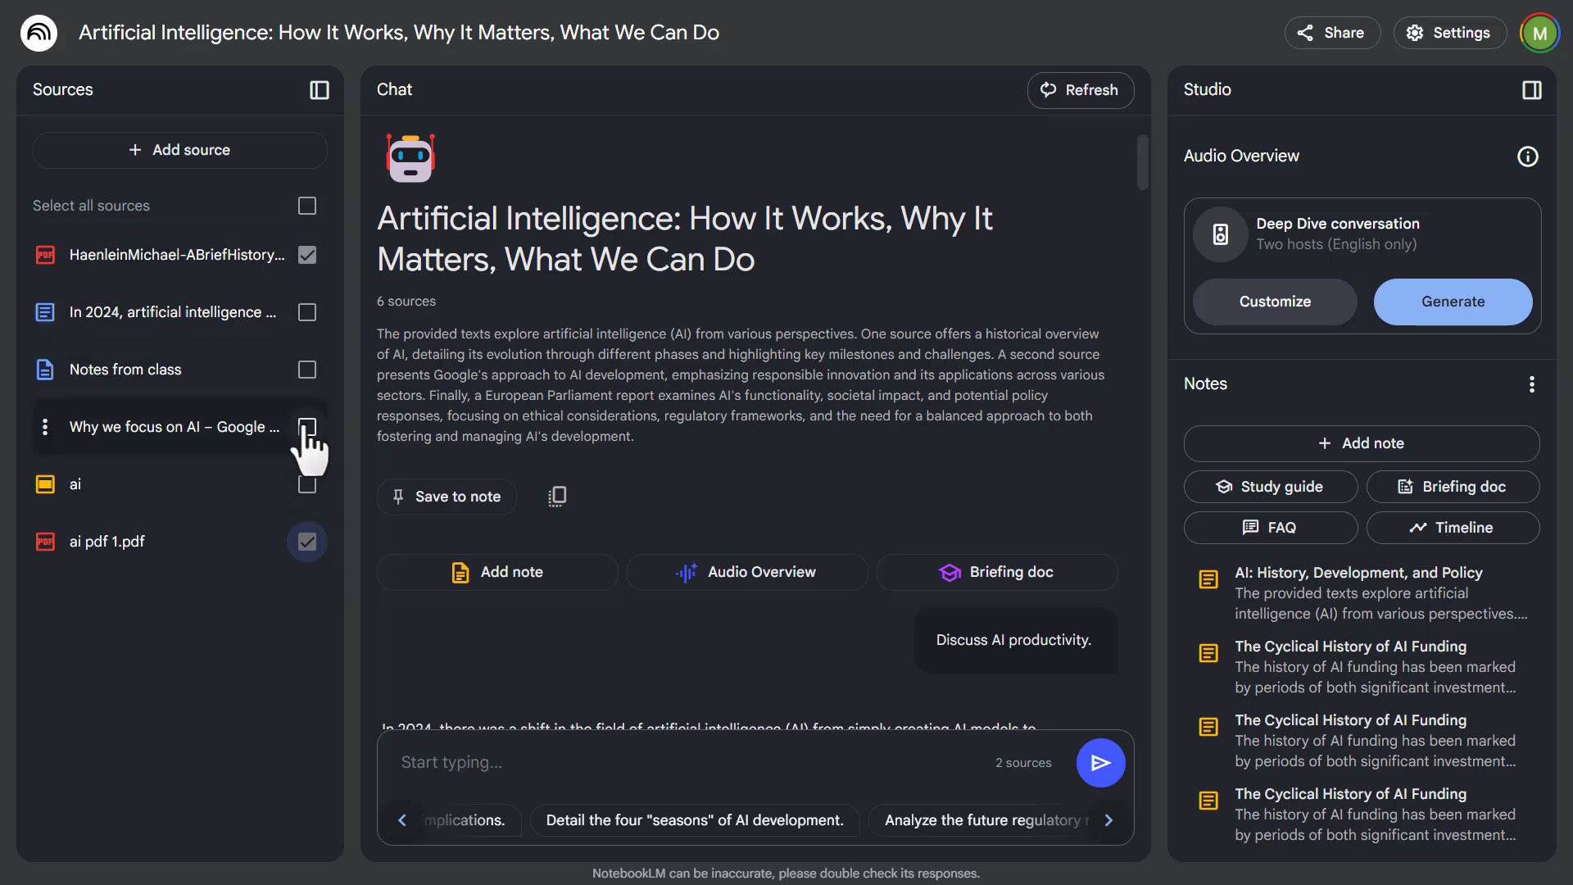
left_click(1282, 487)
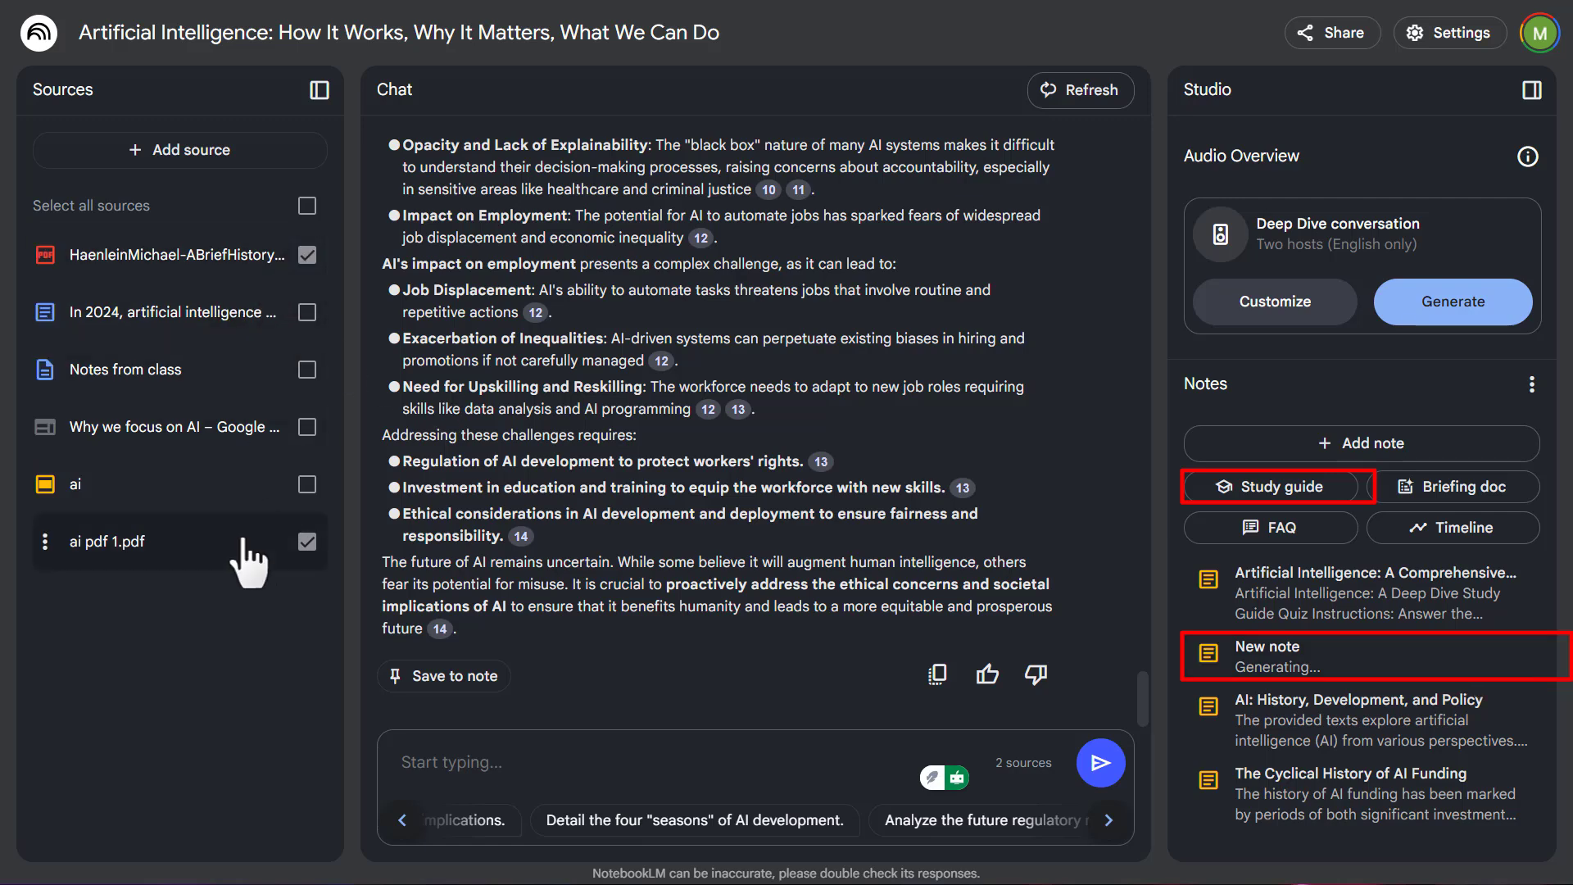
- Review the study guide's quiz, answer key and essay questions, then close it
left_click(1246, 643)
scroll(1225, 423, "down", 2)
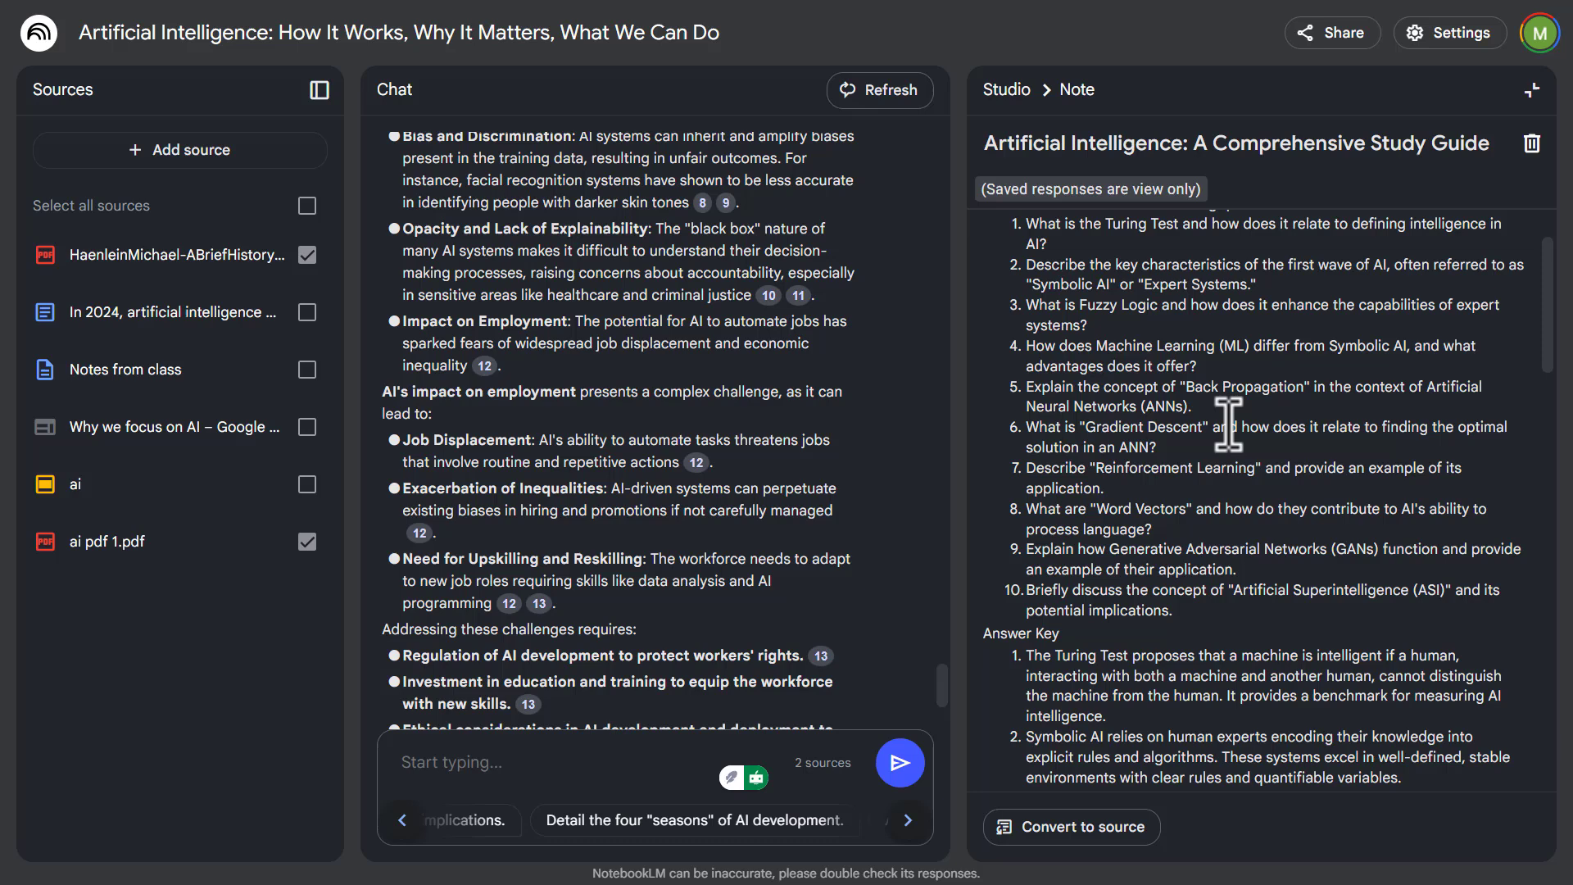
scroll(1325, 501, "down", 1)
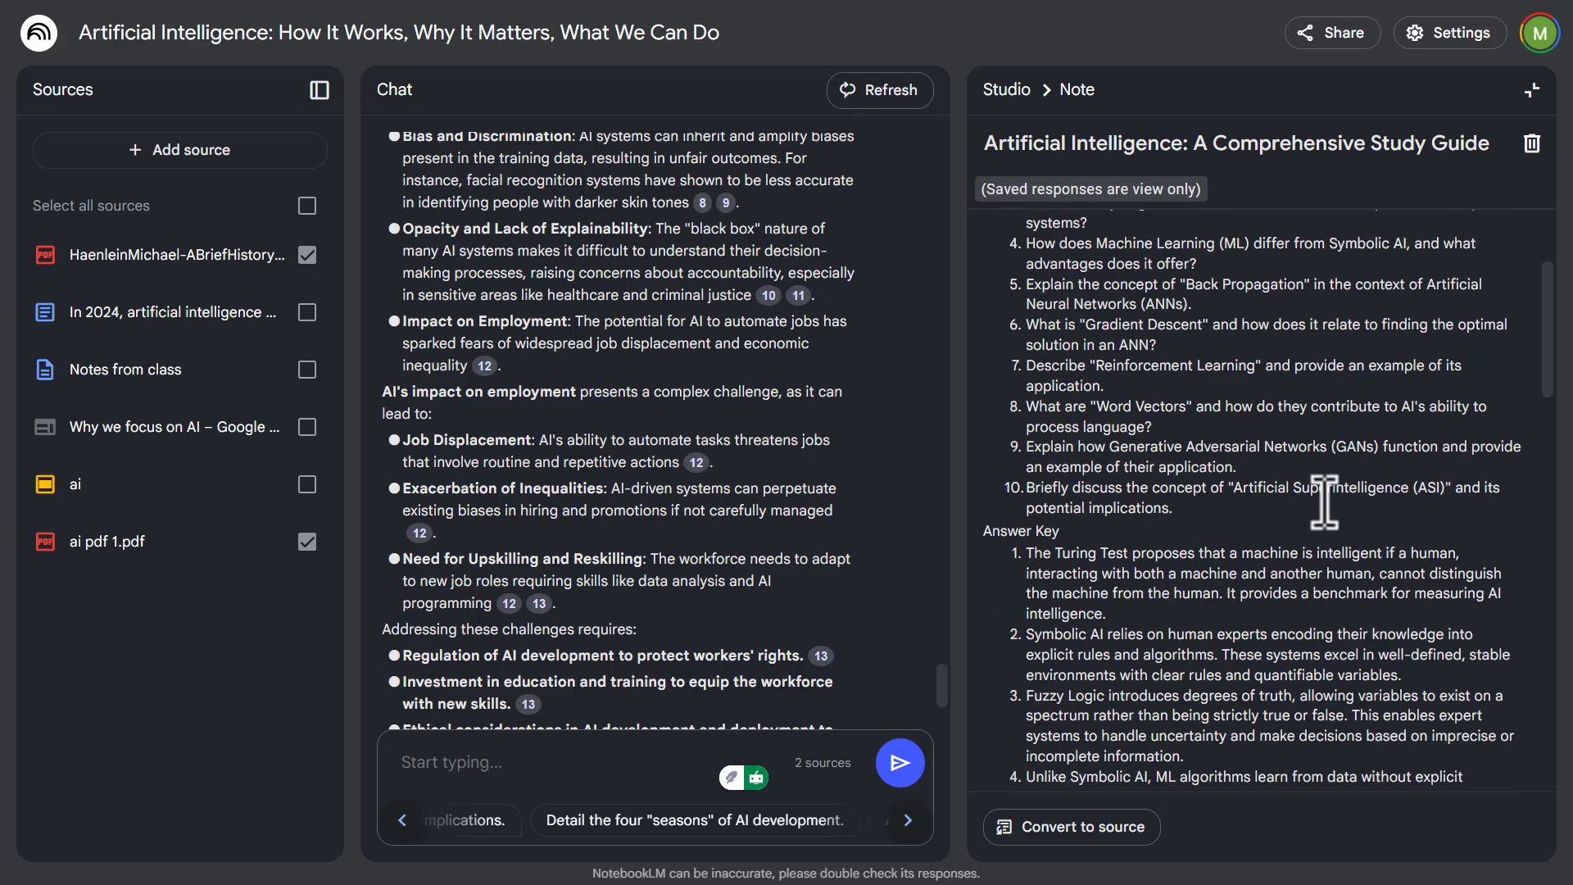
scroll(1324, 501, "down", 7)
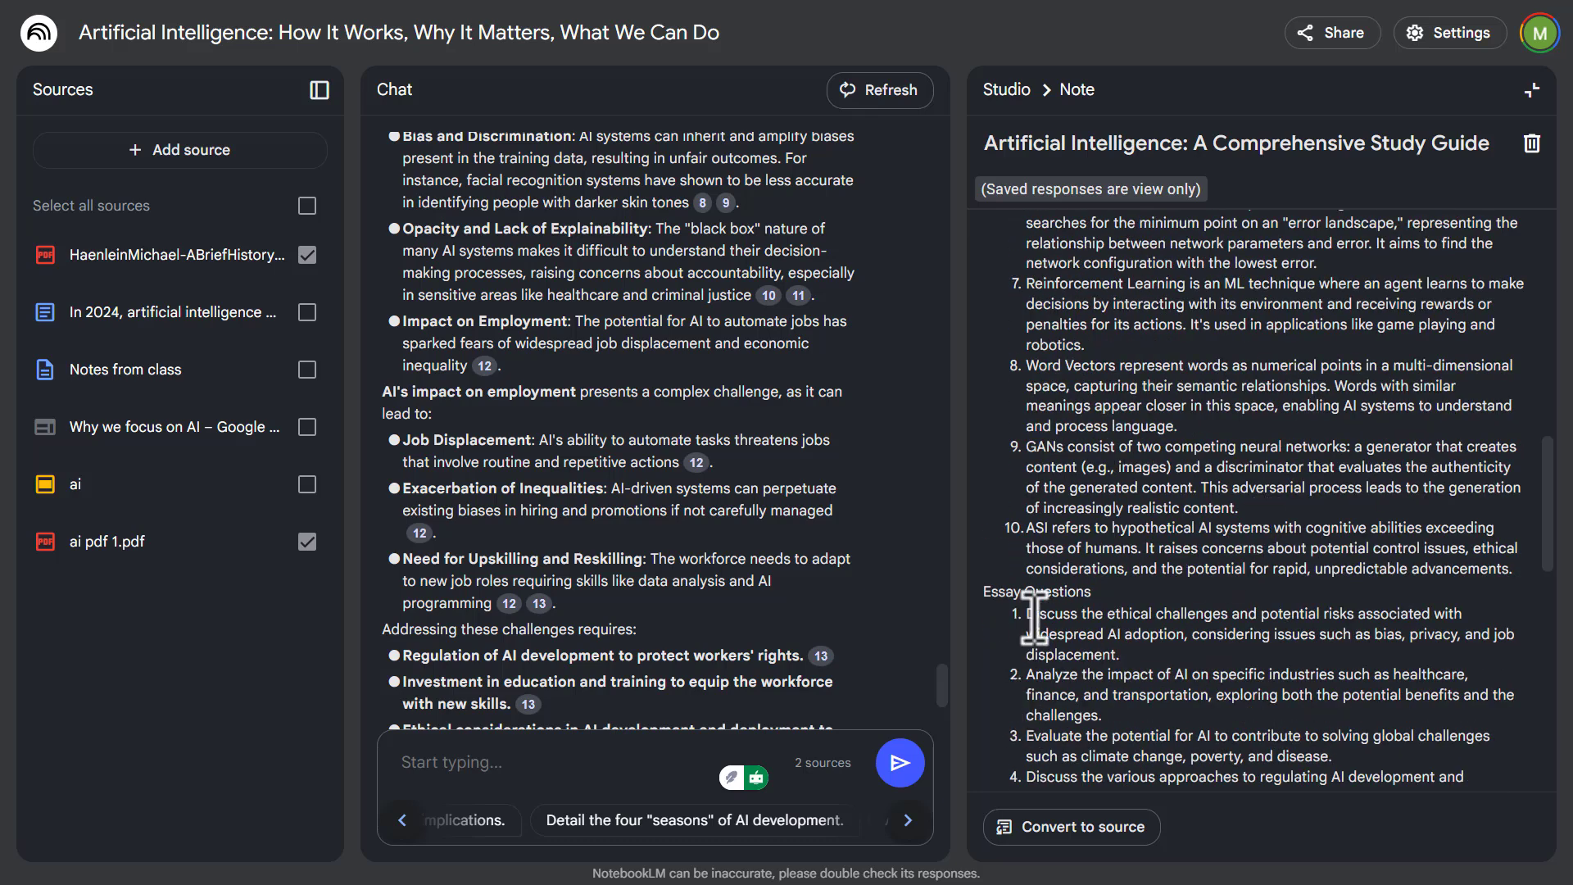
scroll(1039, 607, "down", 1)
scroll(1044, 589, "up", 10)
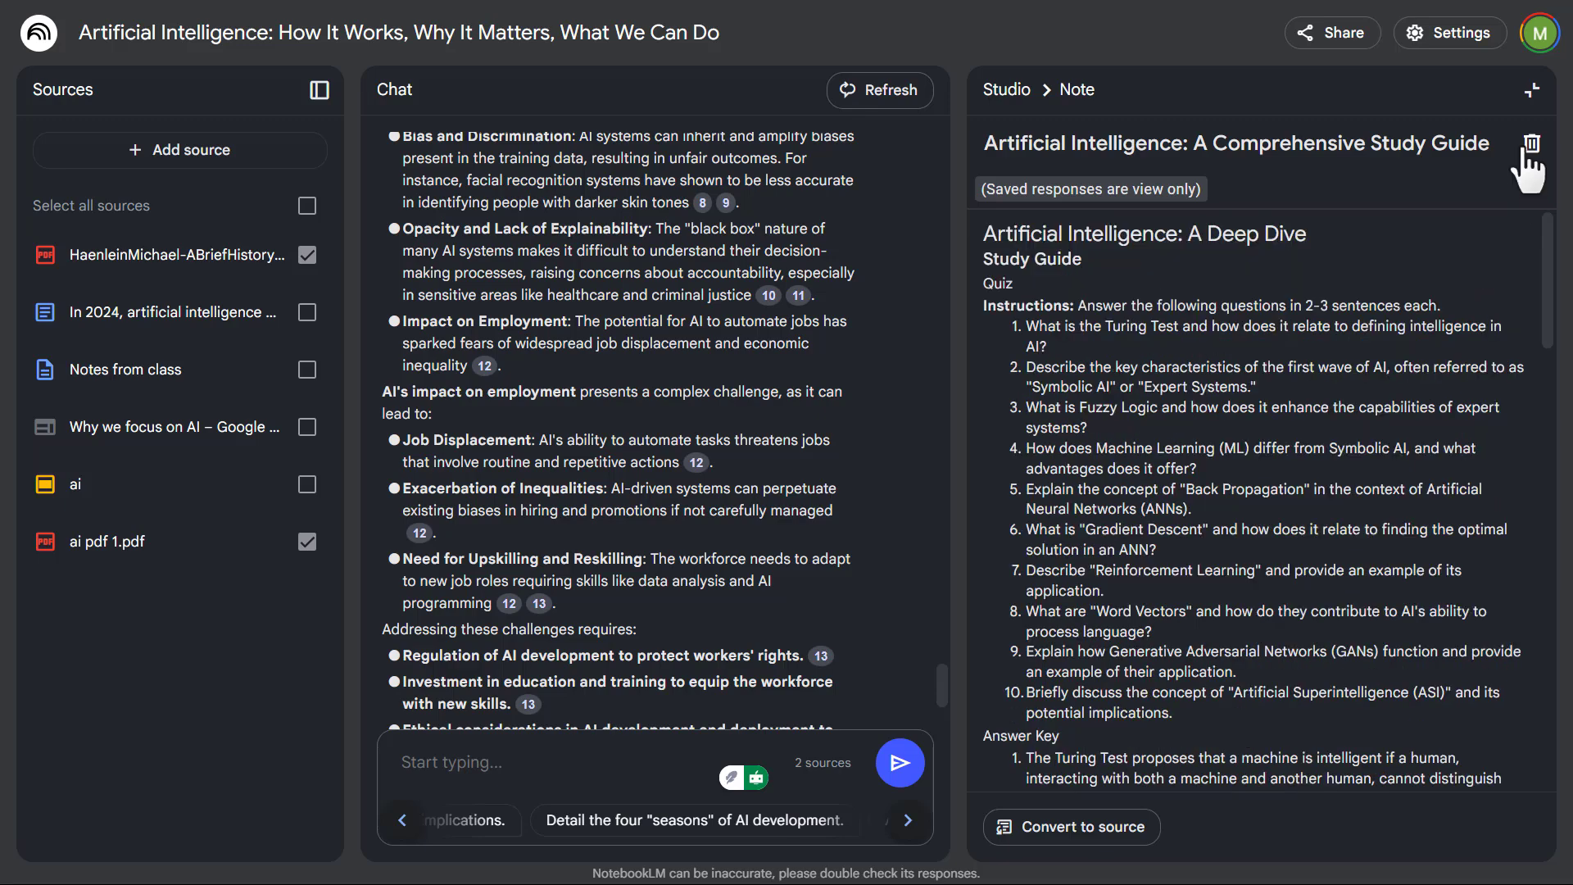
left_click(1531, 90)
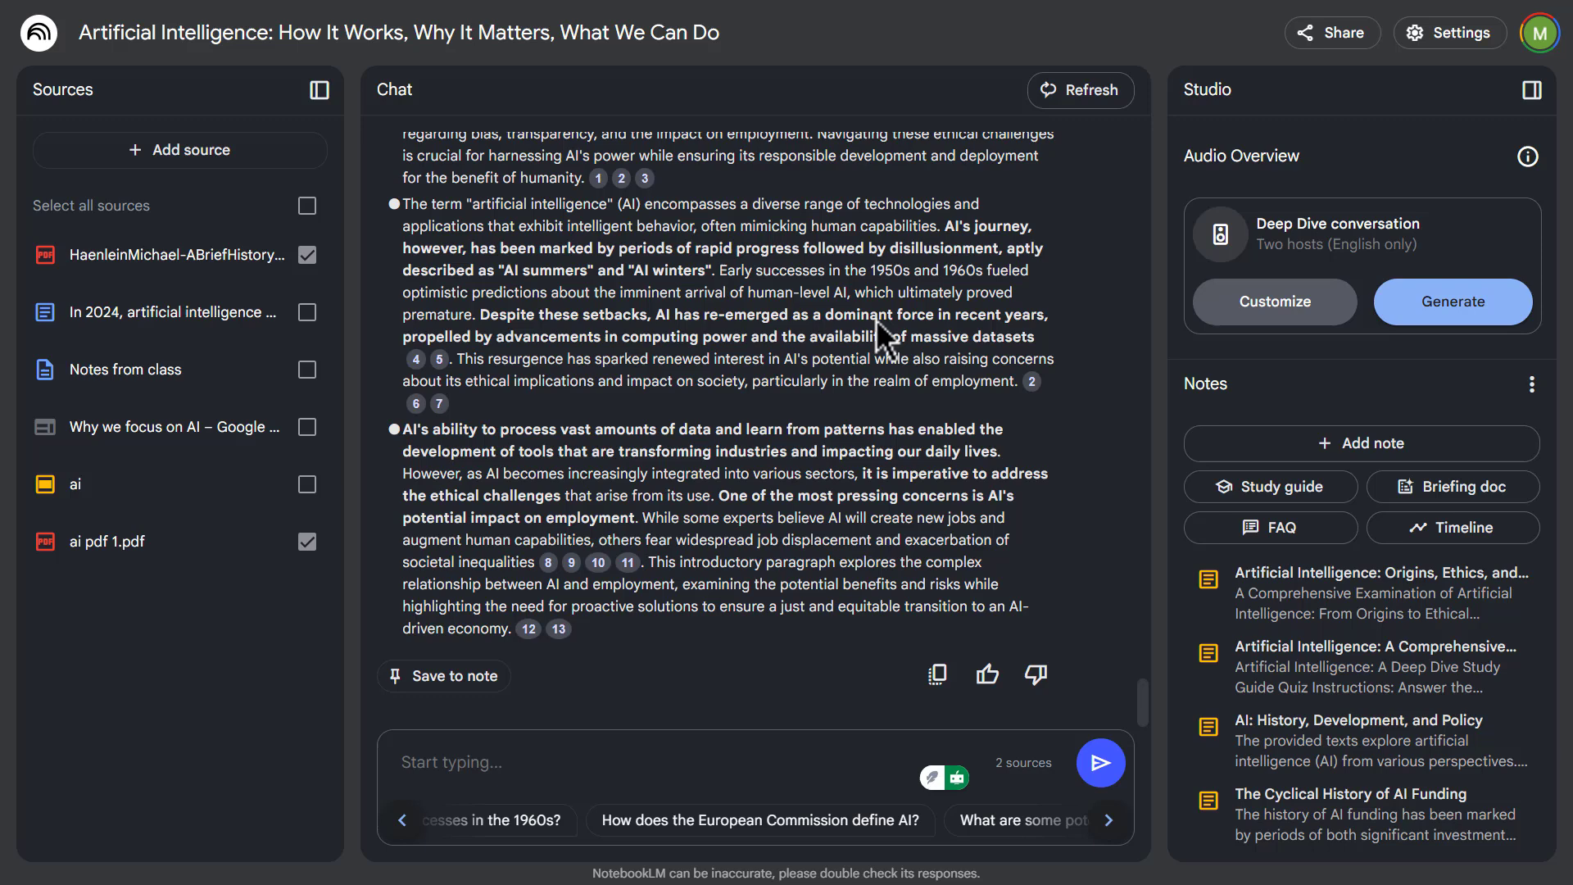
- Select all six sources and generate the two-host Audio Overview, which runs 16:46
left_click(307, 206)
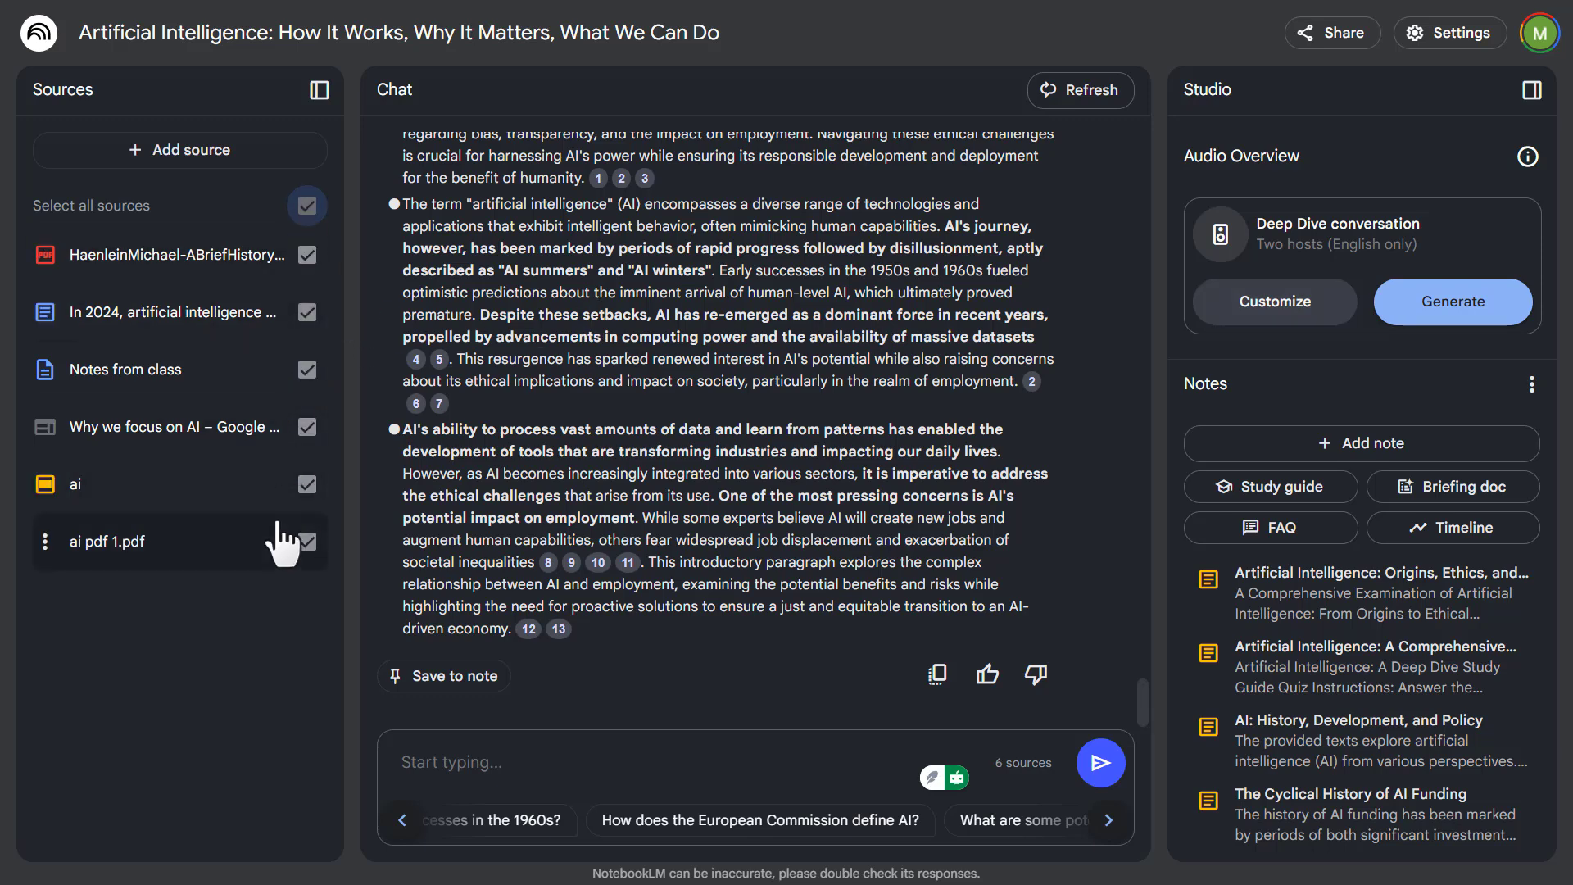
left_click(1471, 320)
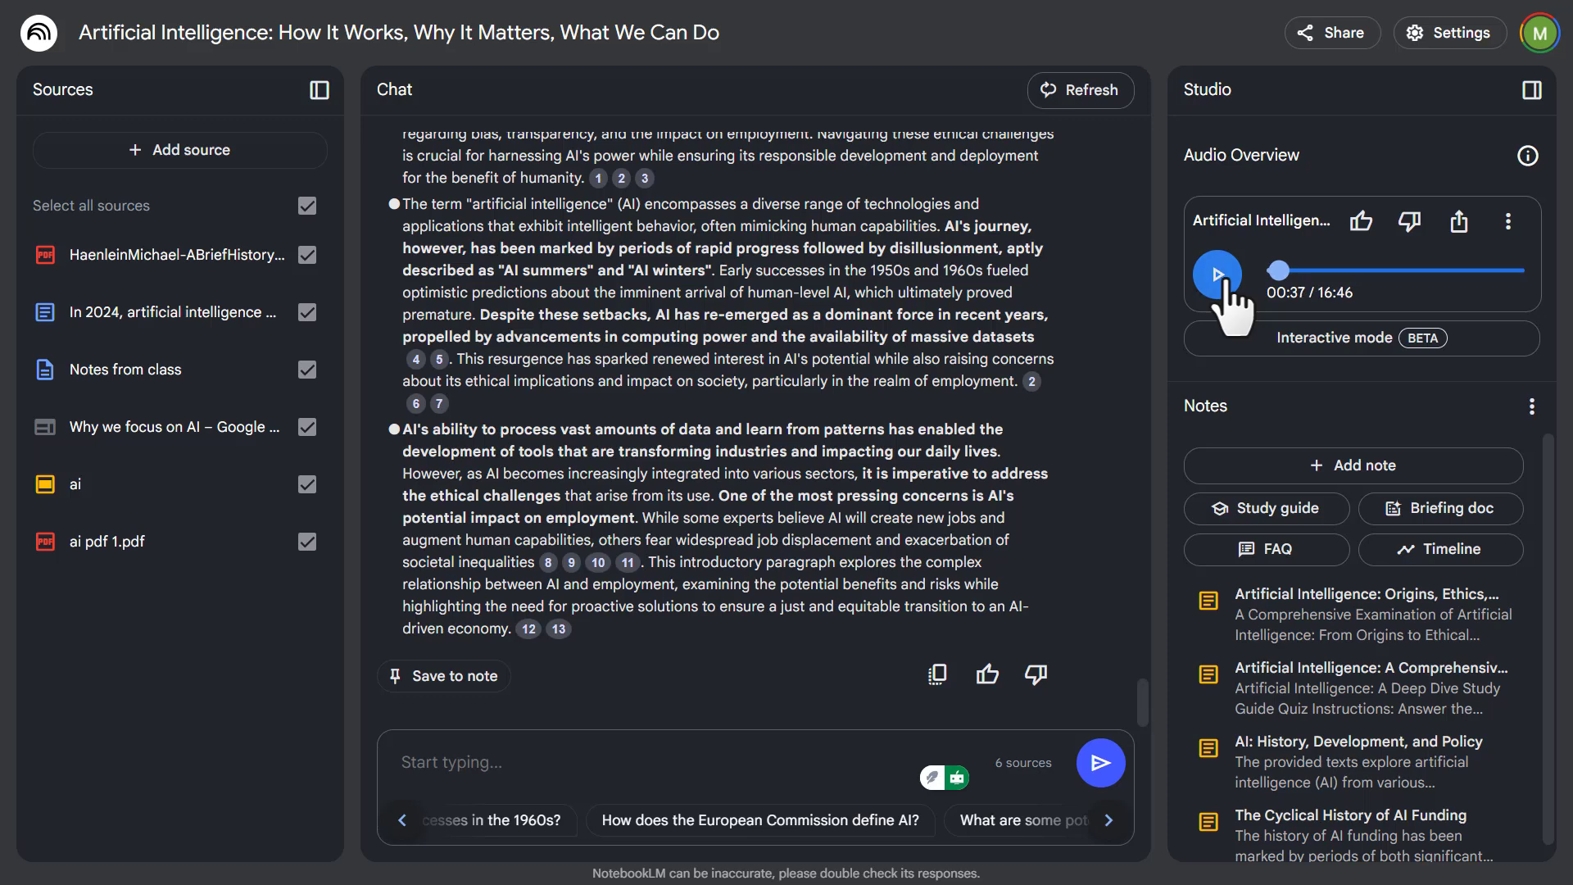
left_click(1507, 221)
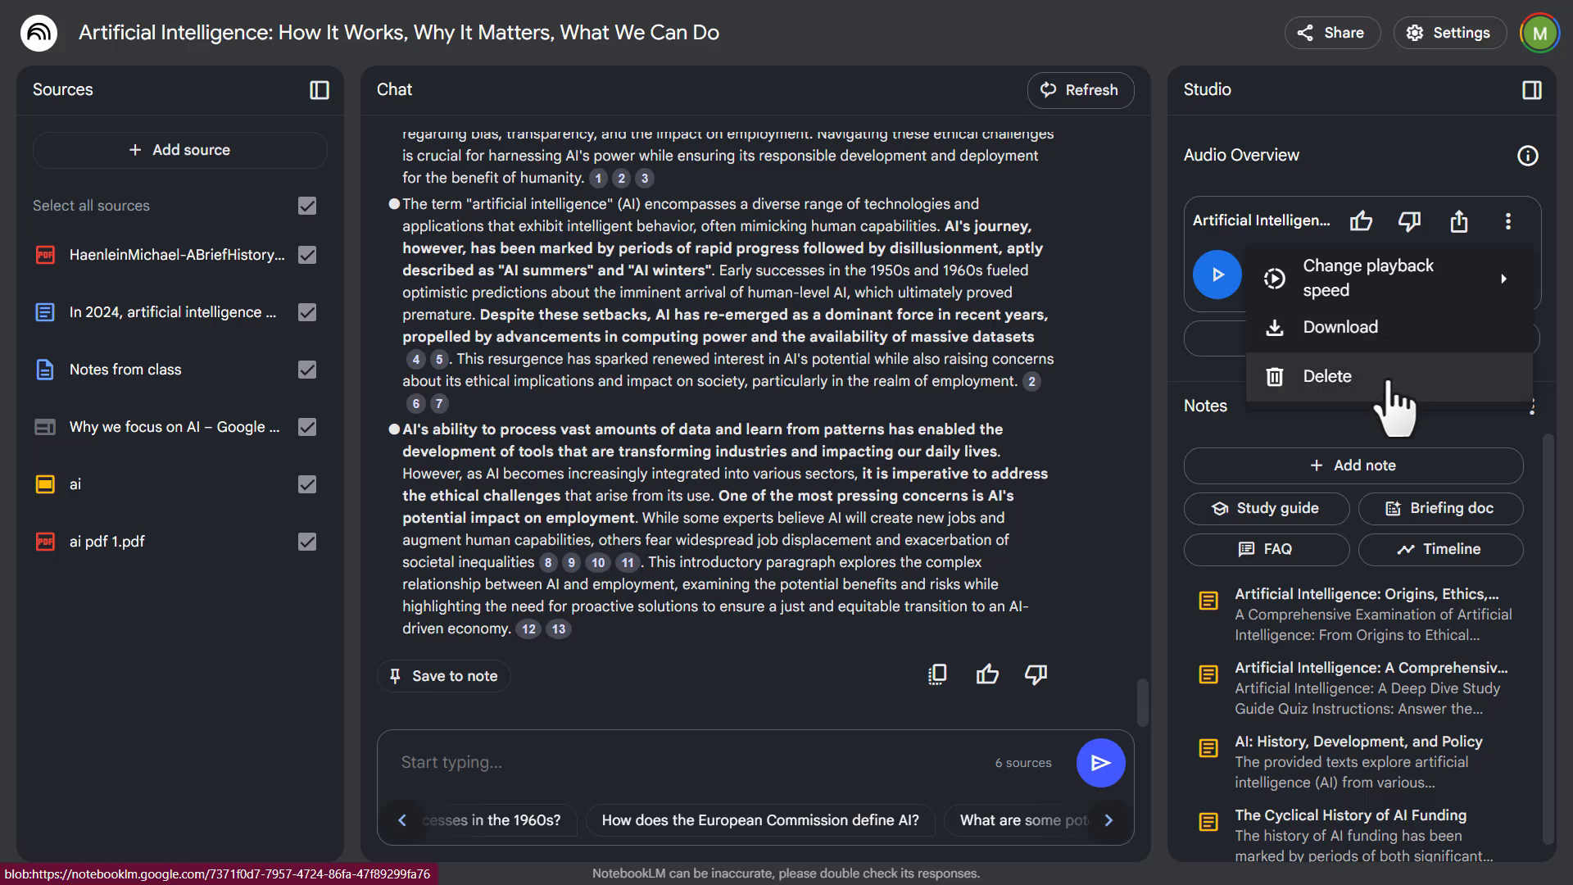
mouse_move(1369, 270)
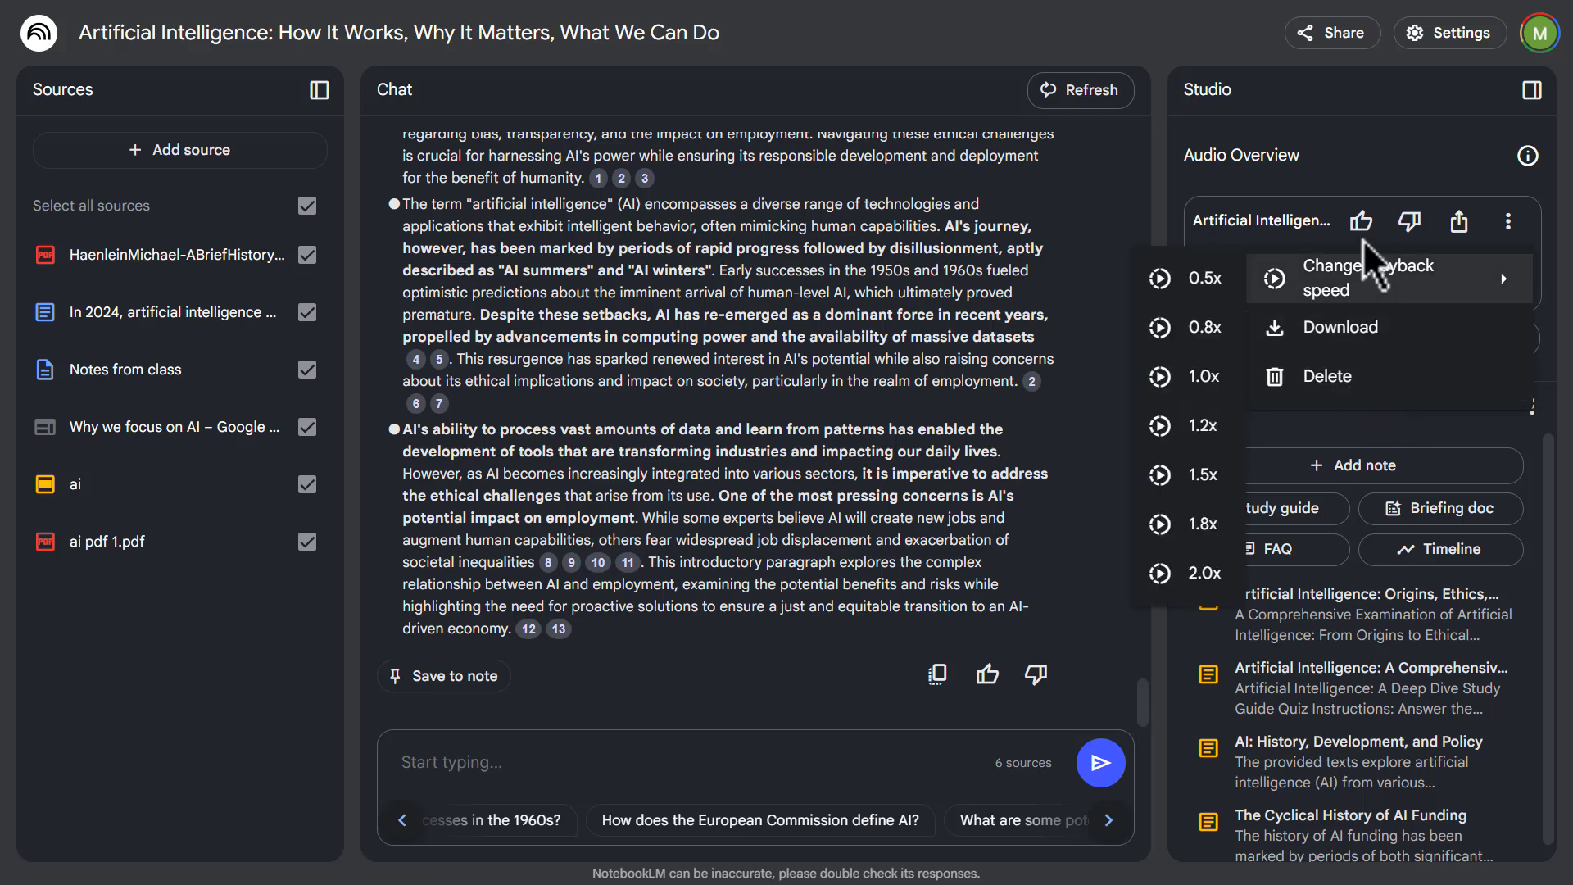
left_click(1358, 46)
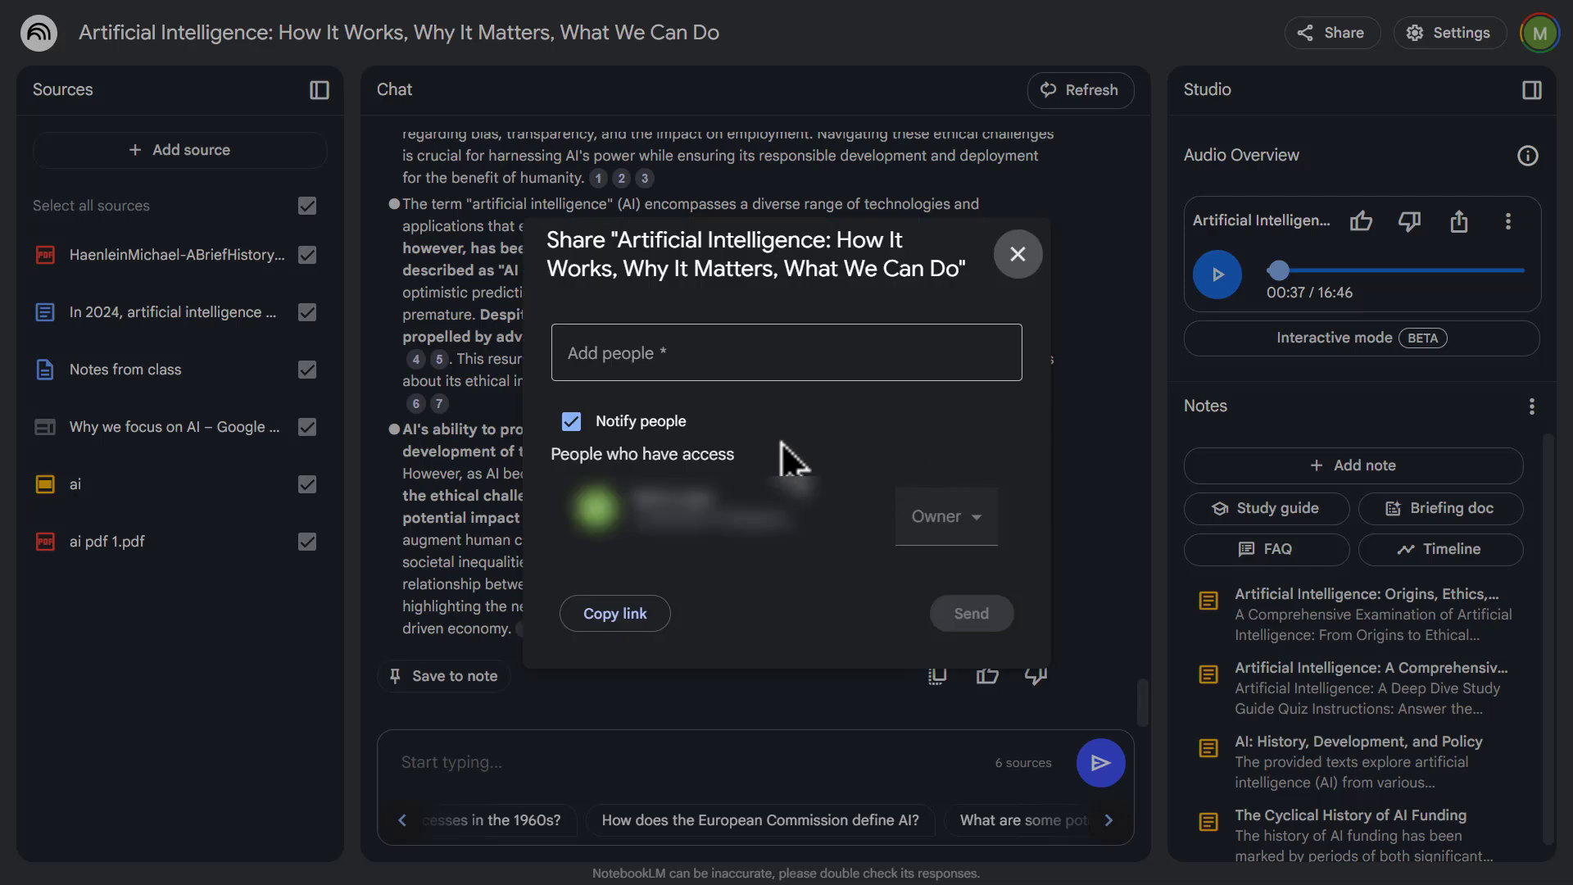
key("Escape")
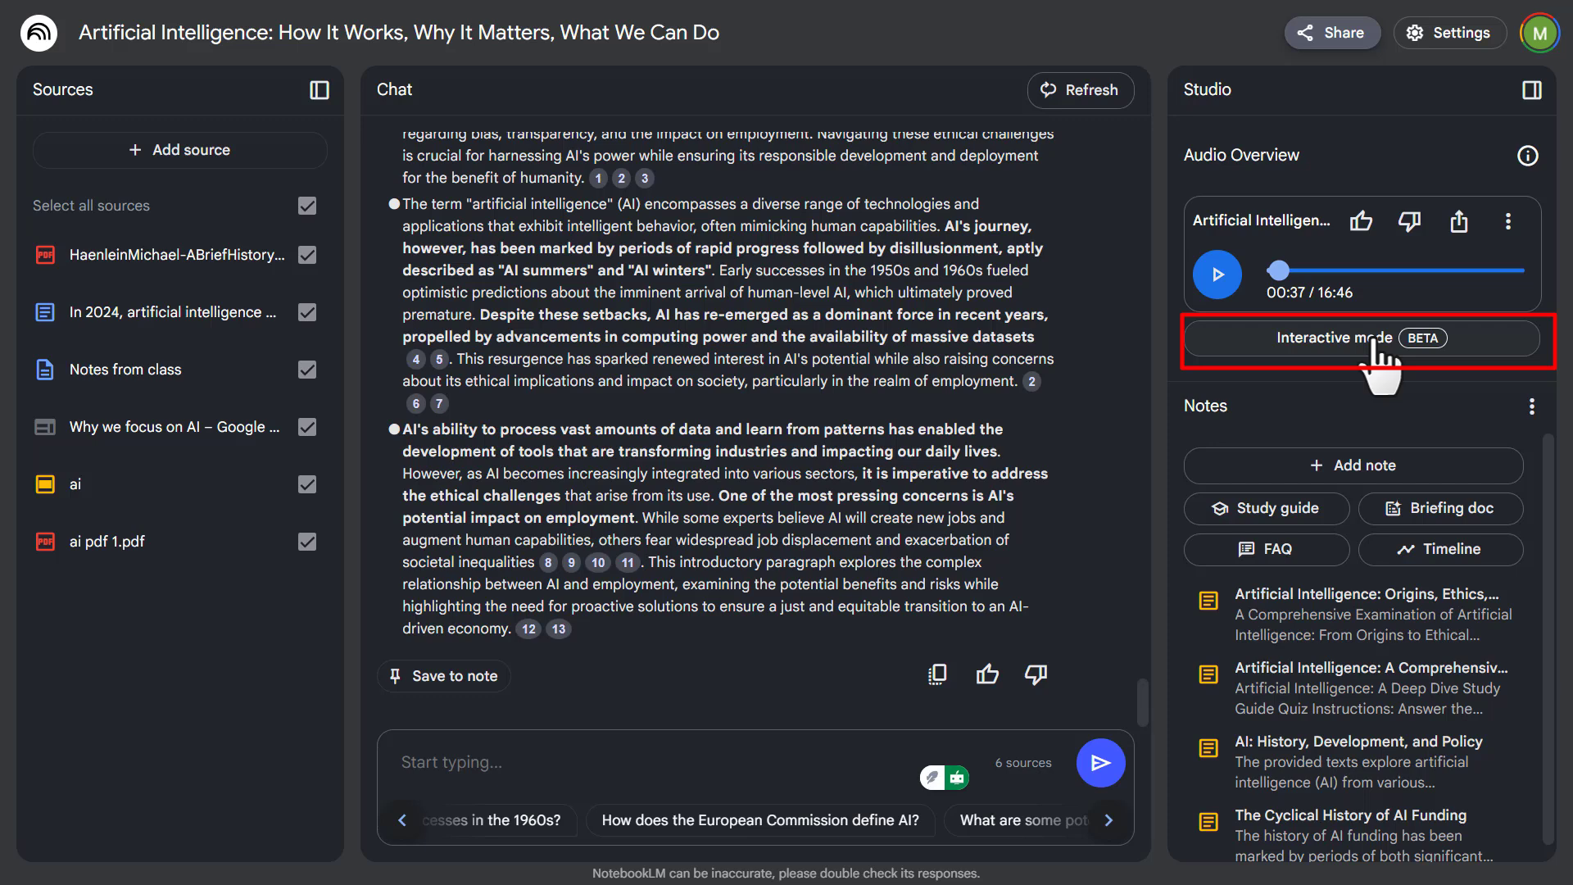
- Play and pause the audio overview in Interactive mode, then download it
left_click(1375, 344)
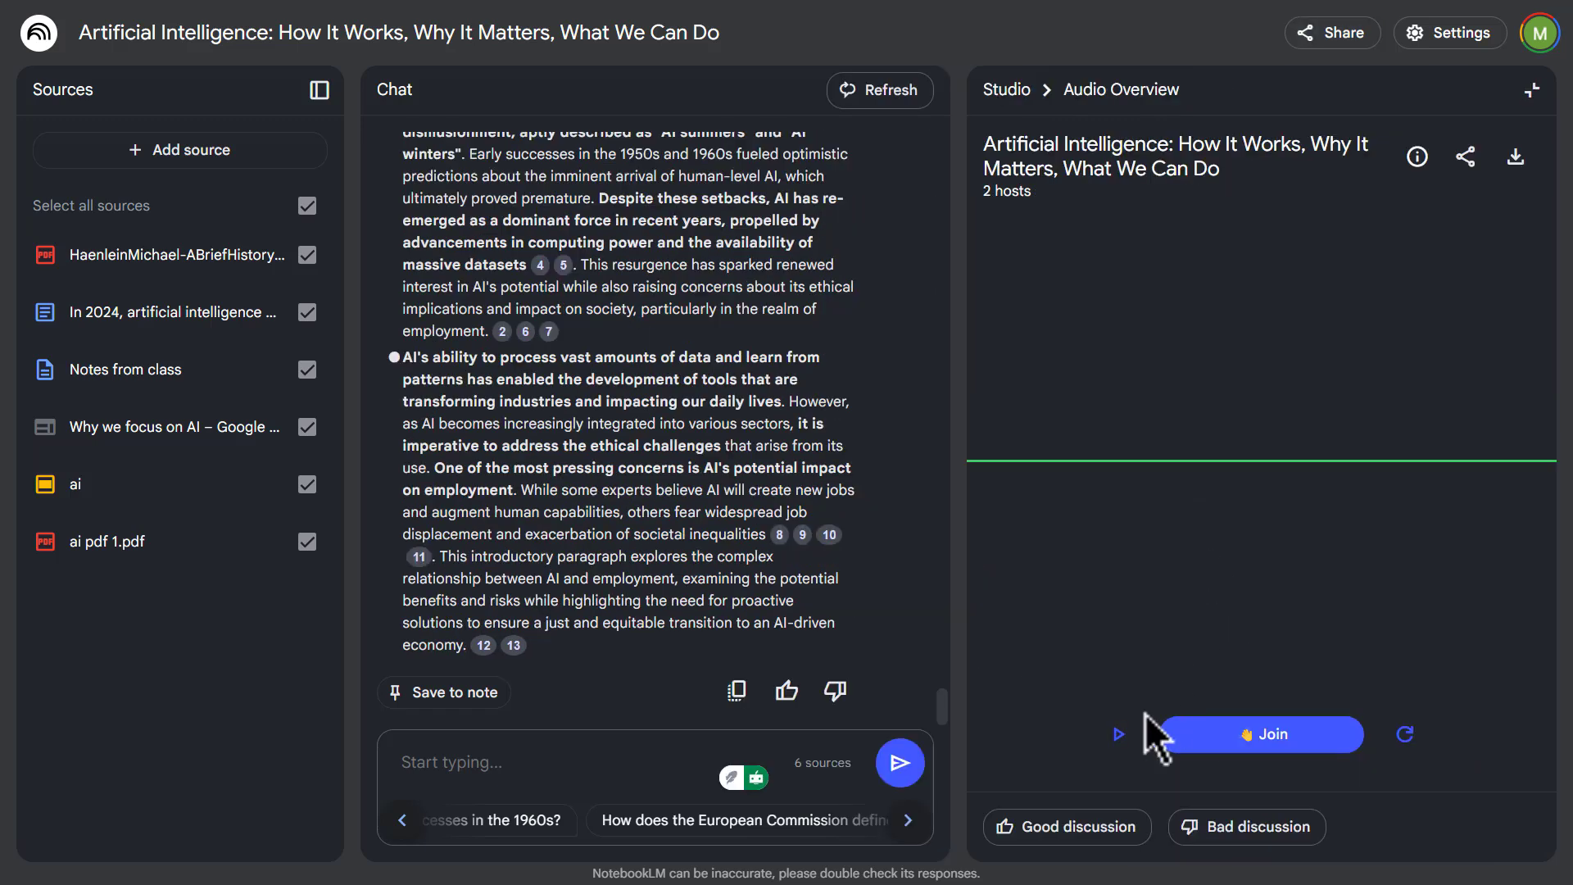
left_click(1118, 733)
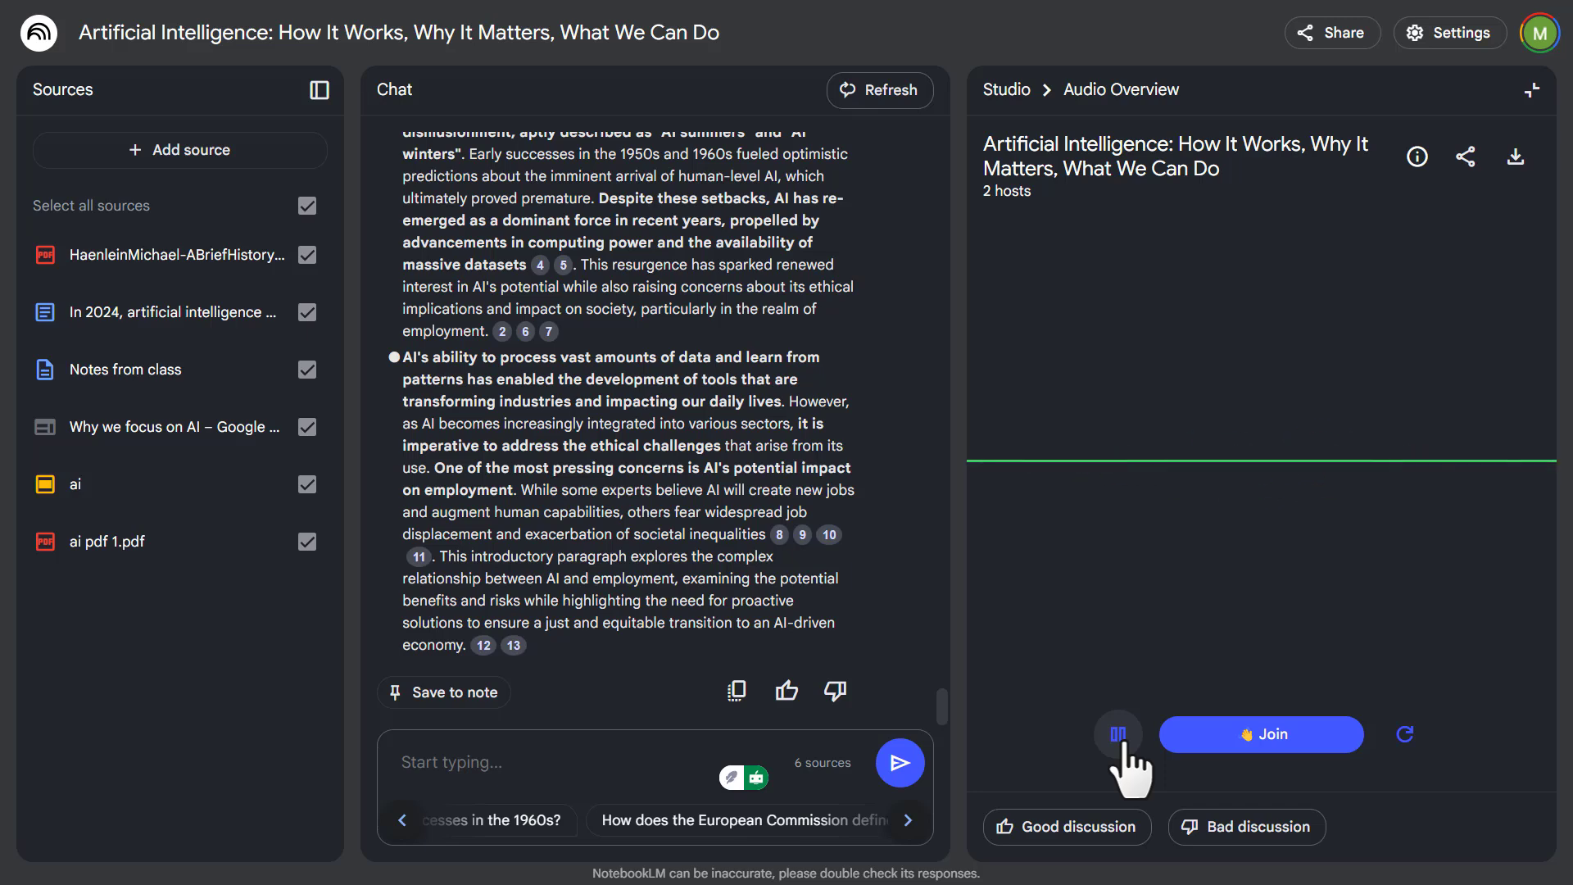
left_click(1119, 735)
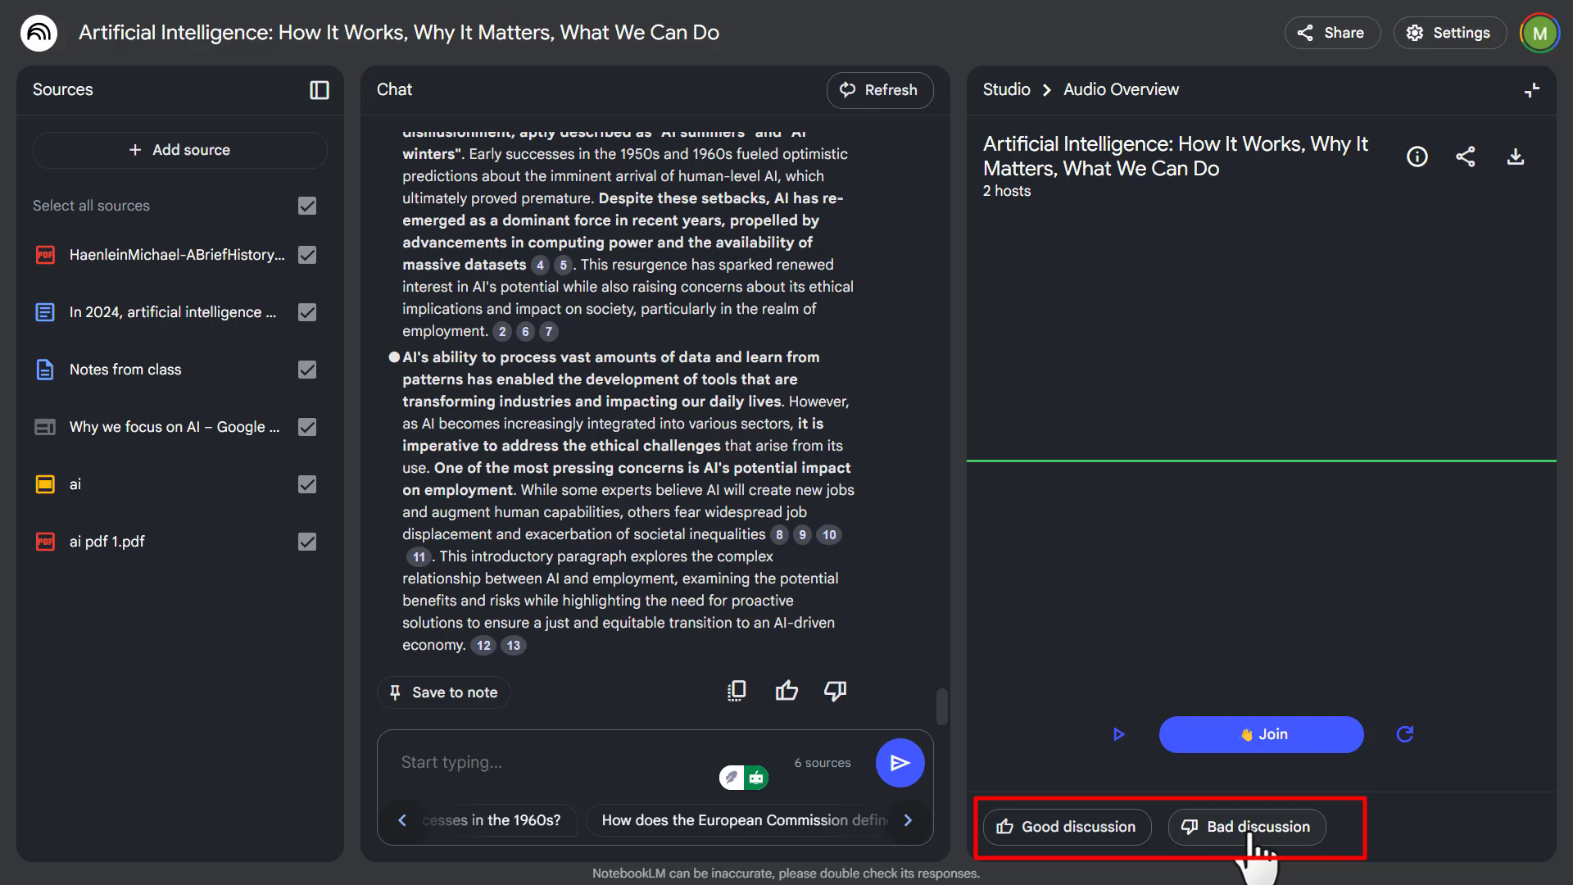
left_click(1515, 160)
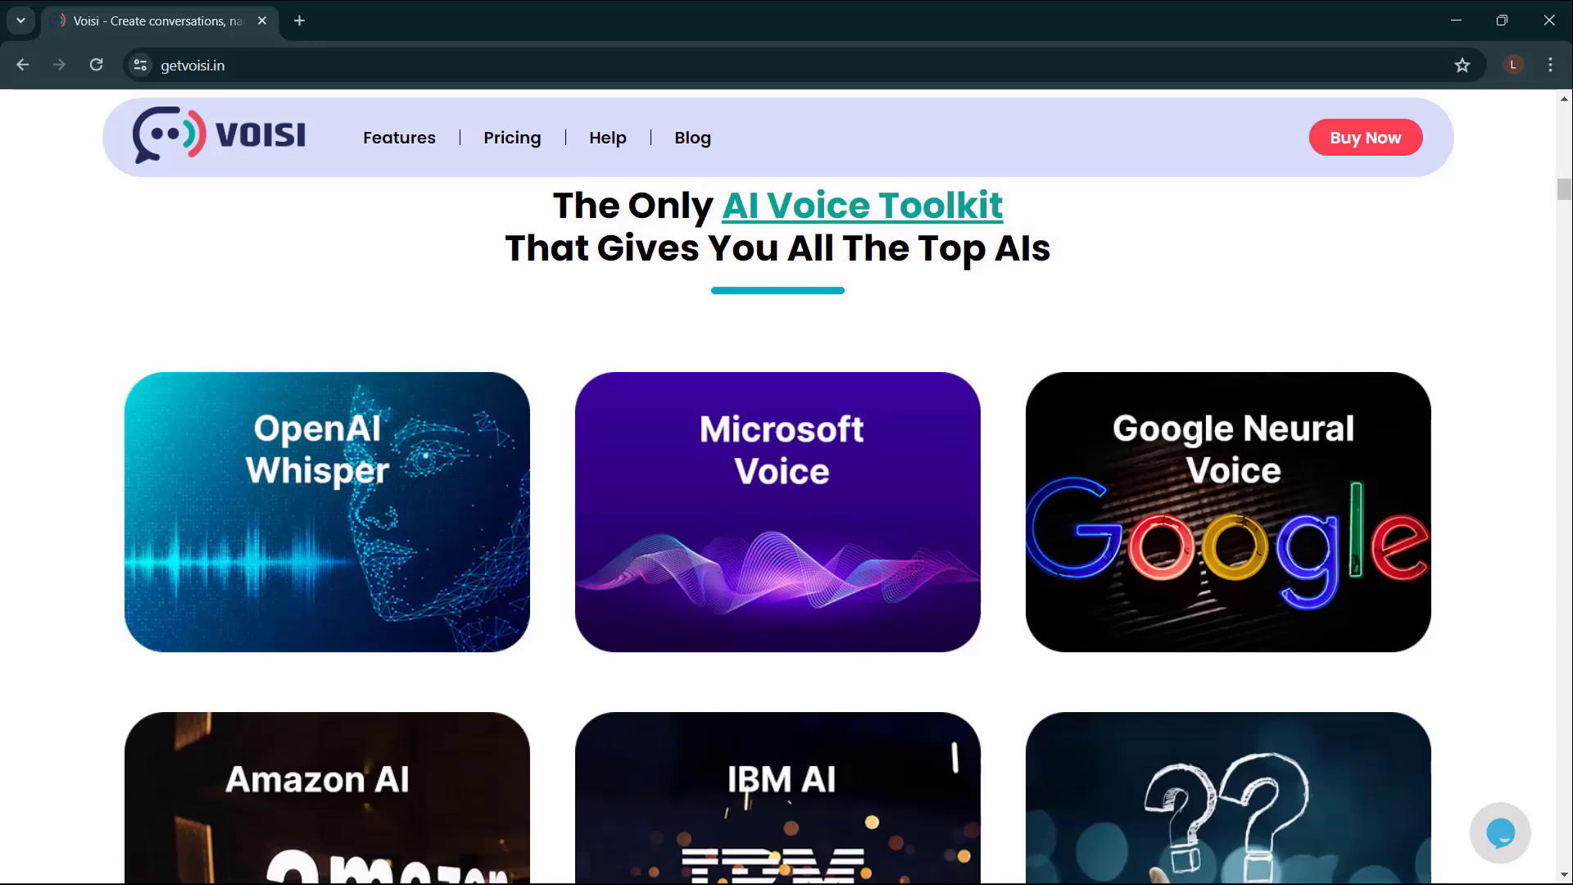
- Scroll down the getvoisi.in page past its AI toolkit and savings sections
scroll(778, 524, "down", 2)
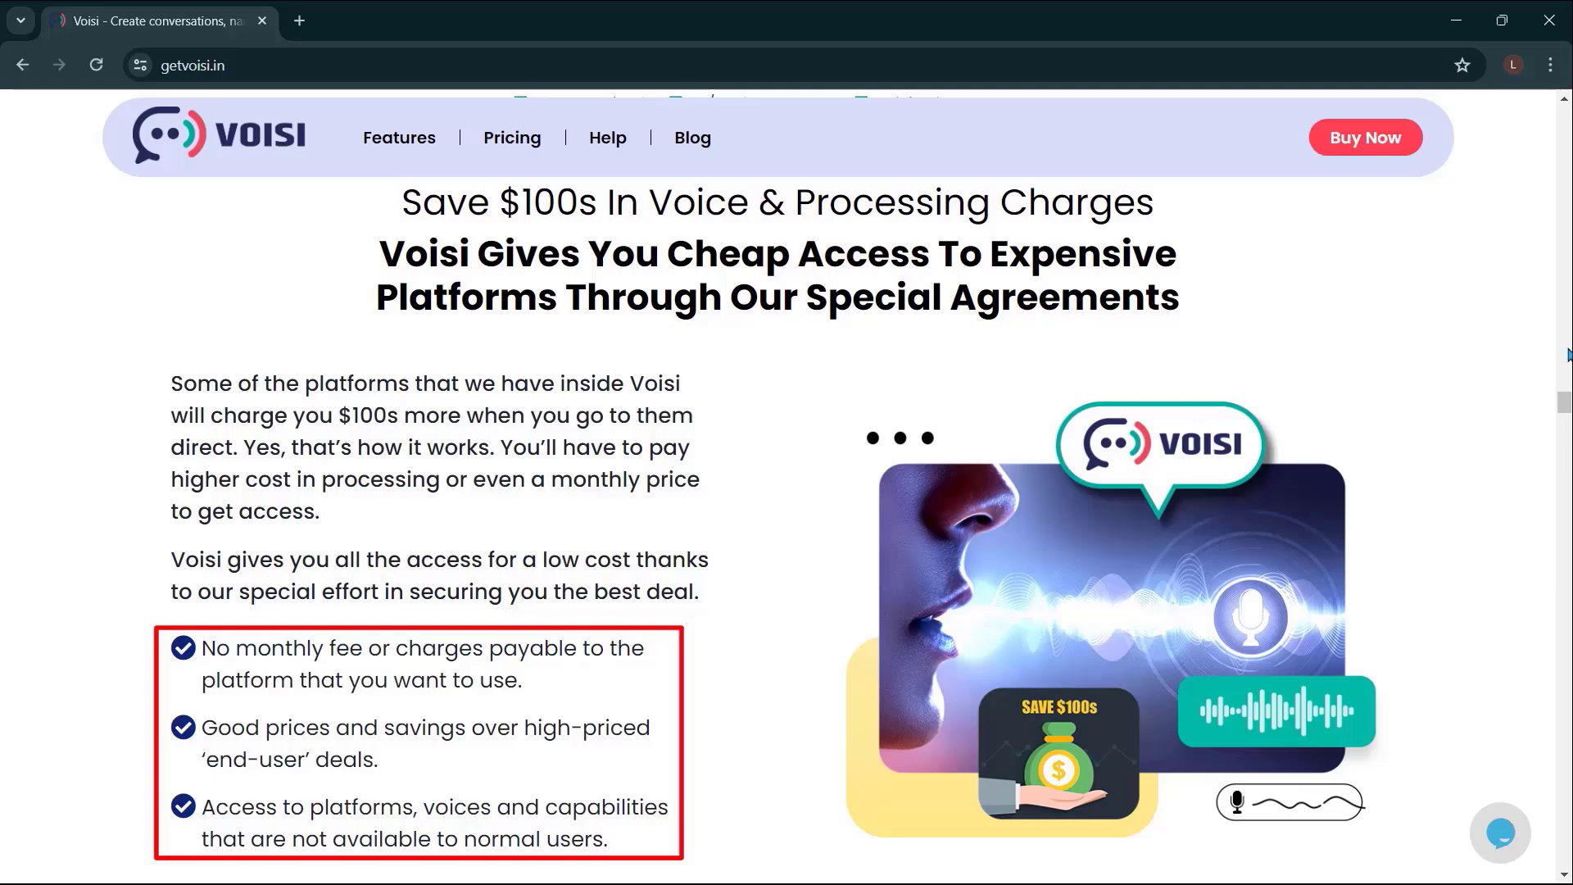
- Scroll through the Voisi page's language, affordability, feature and use-case sections
scroll(1566, 354, "down", 10)
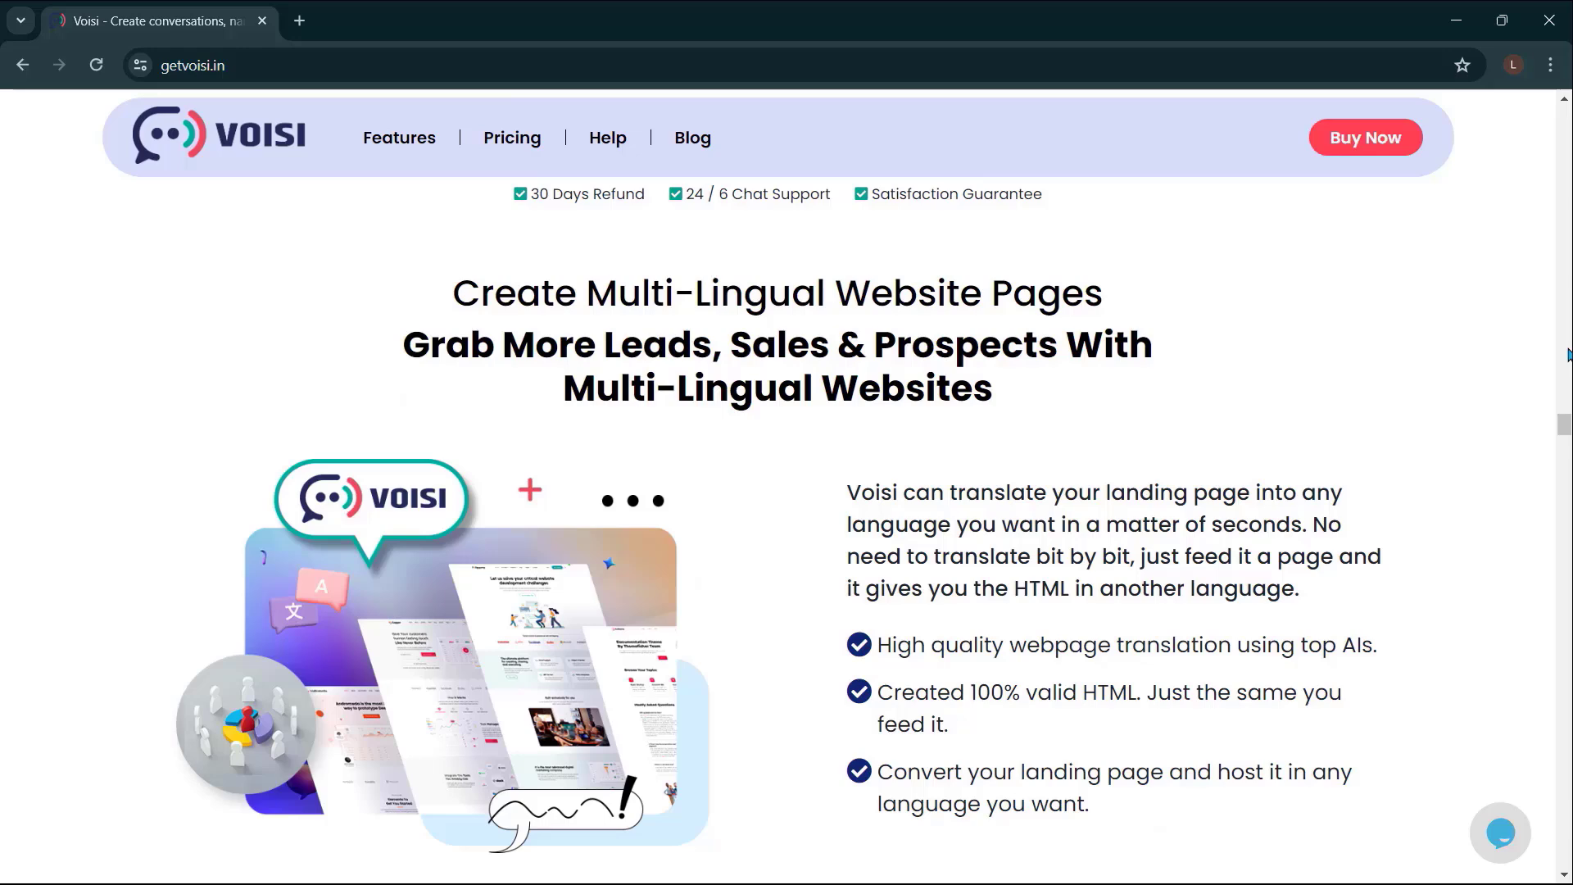
scroll(1566, 354, "down", 10)
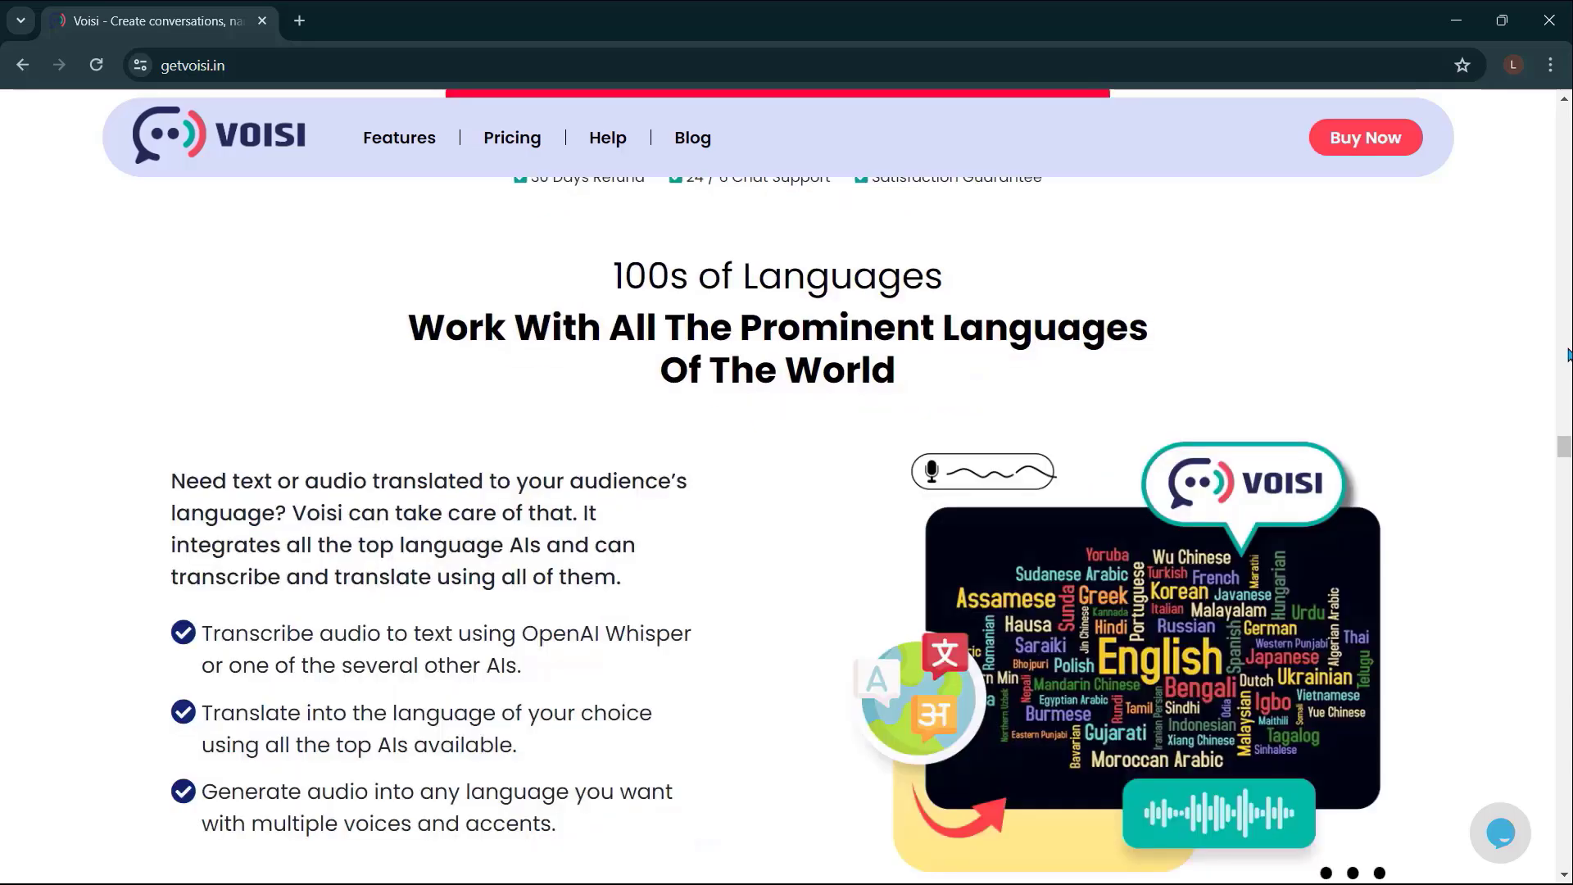
scroll(1567, 353, "down", 5)
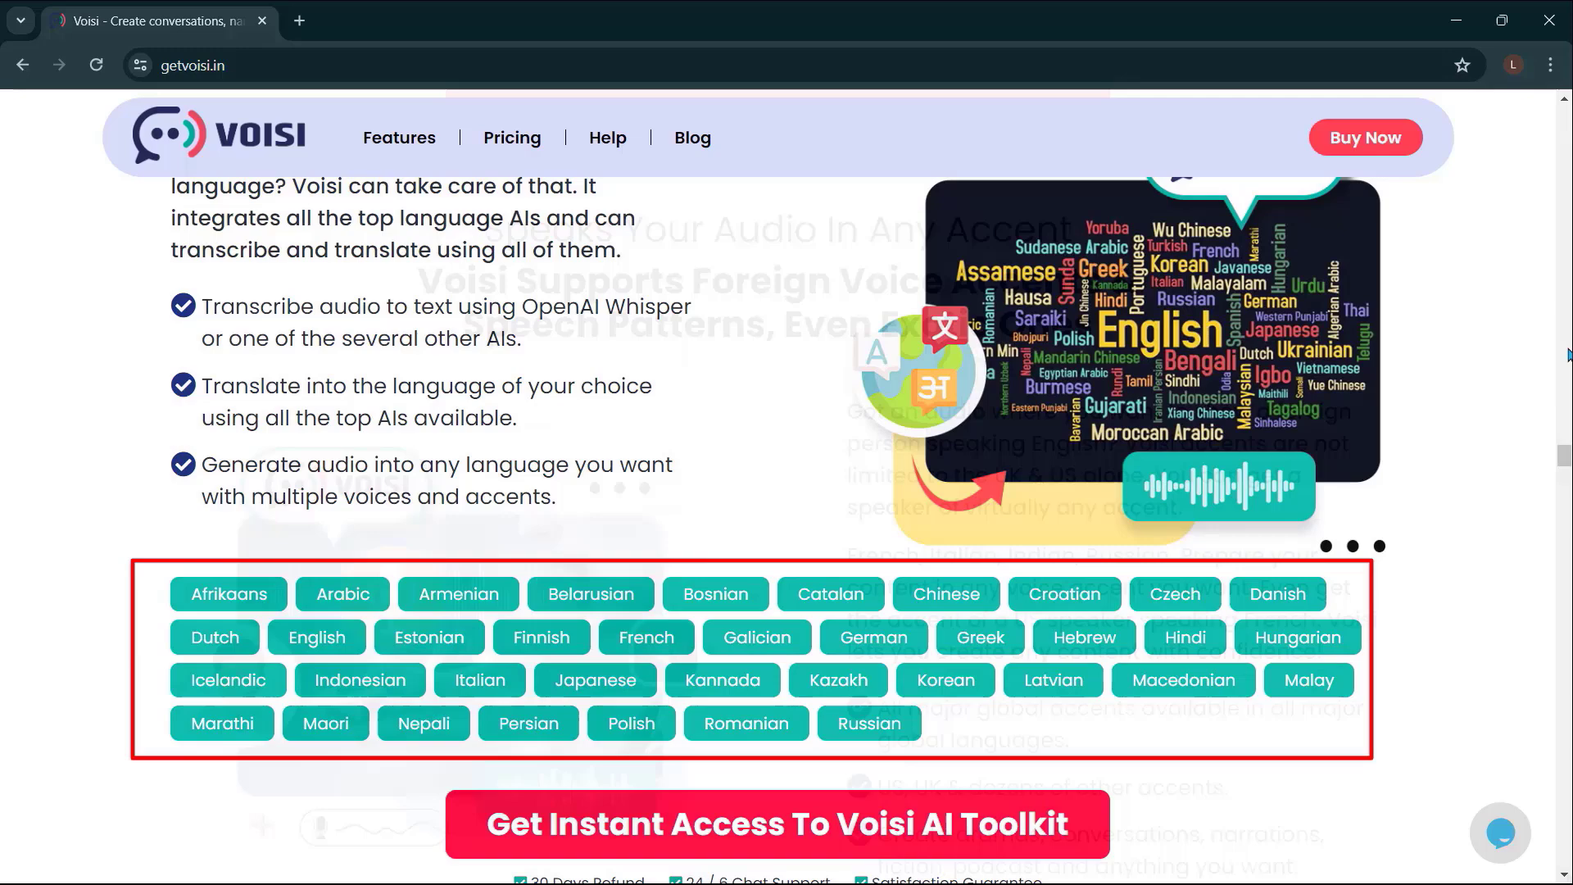
scroll(1566, 354, "down", 9)
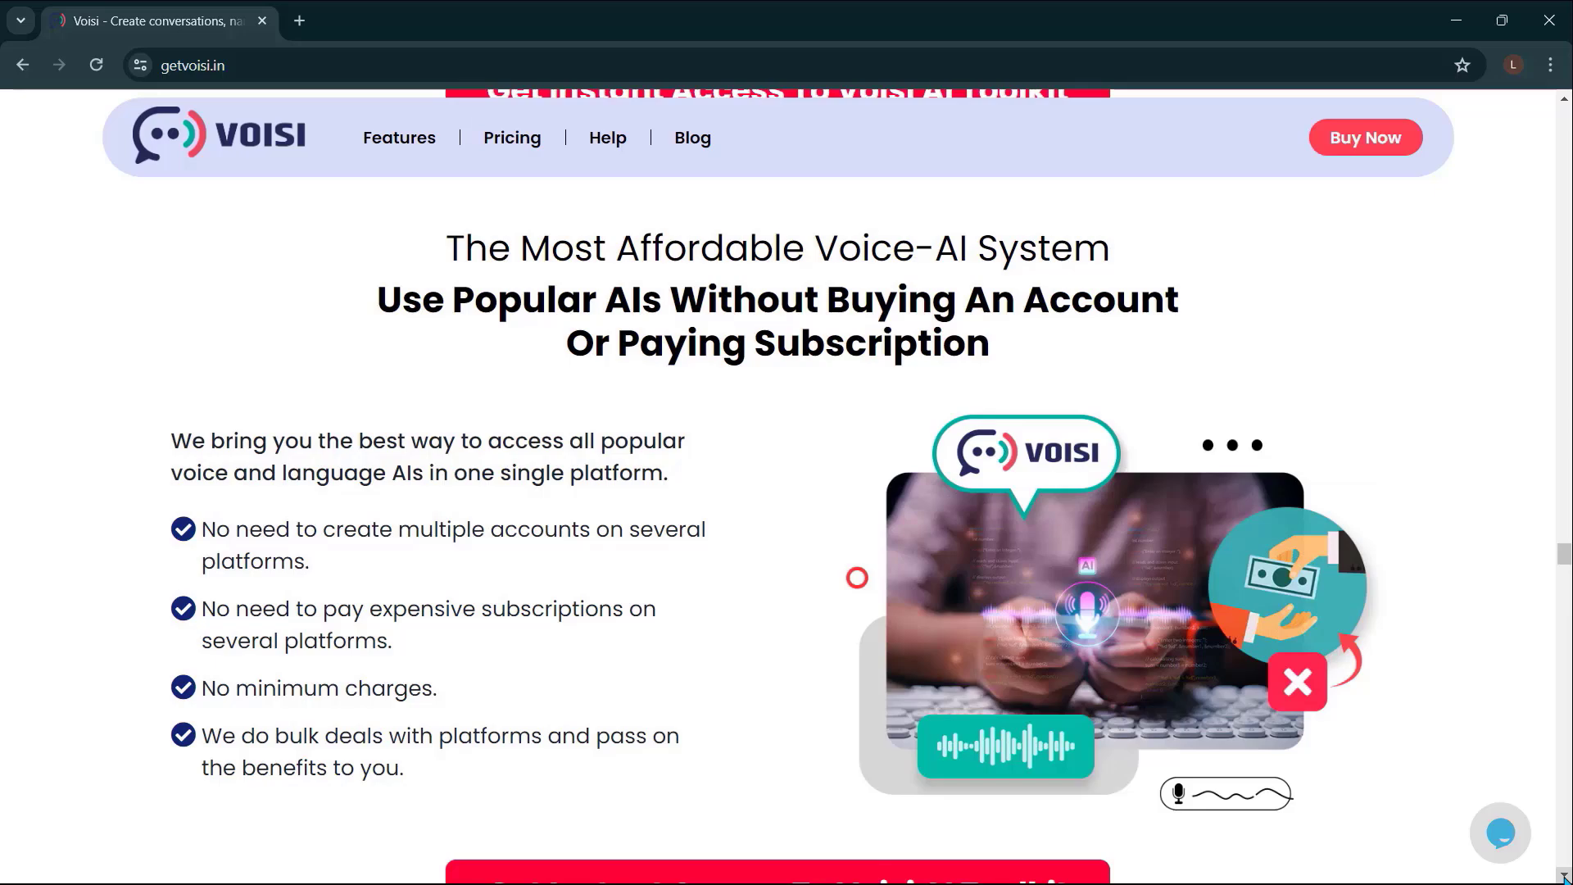
scroll(1563, 877, "down", 8)
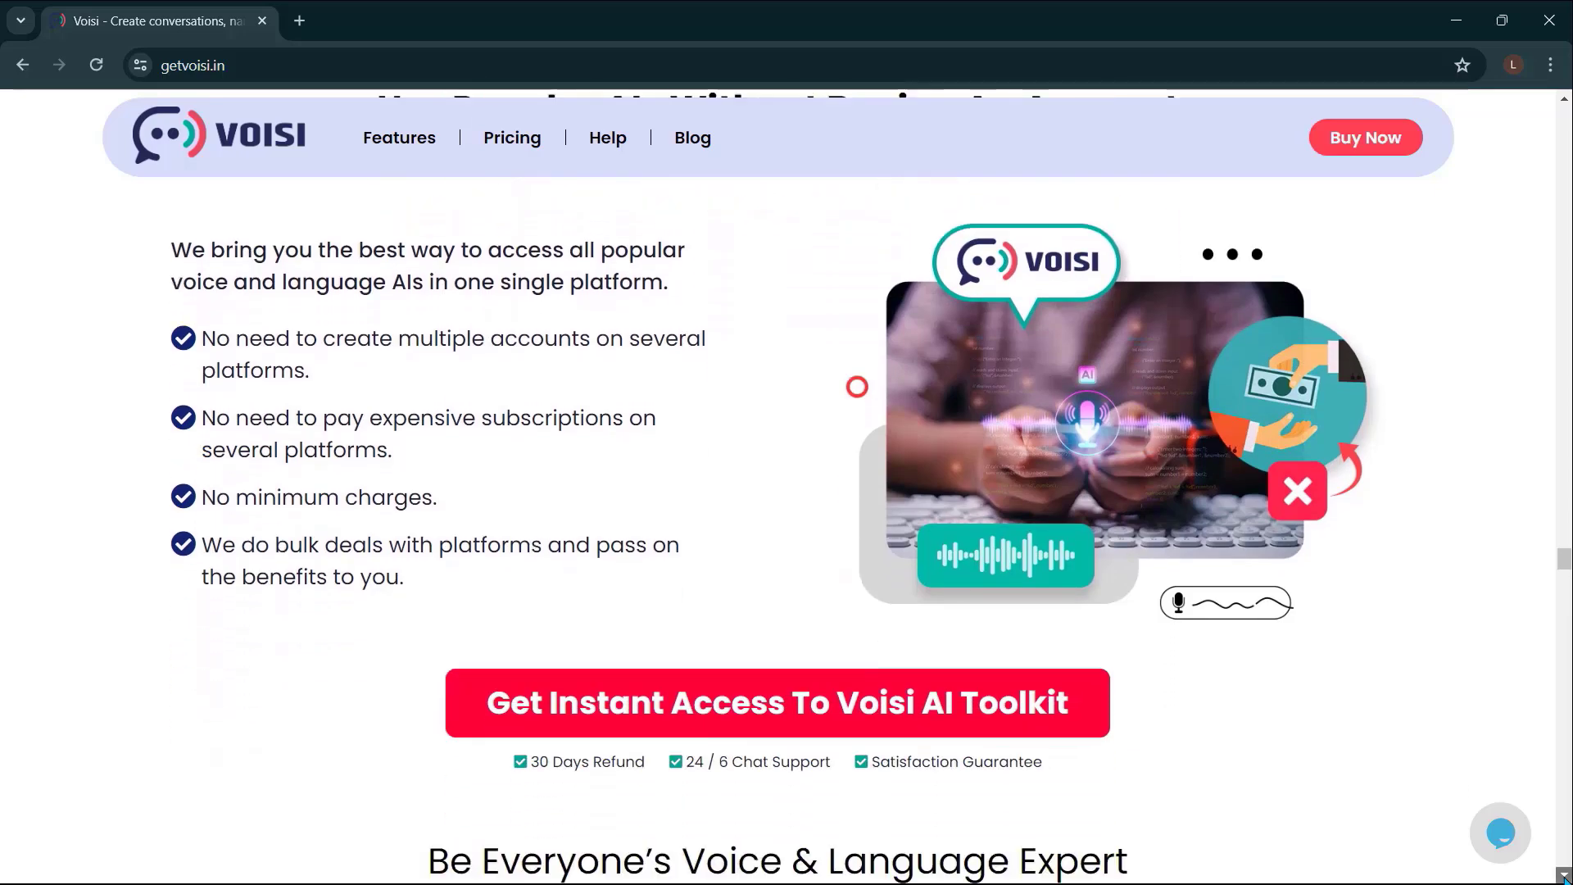
scroll(1562, 877, "down", 1)
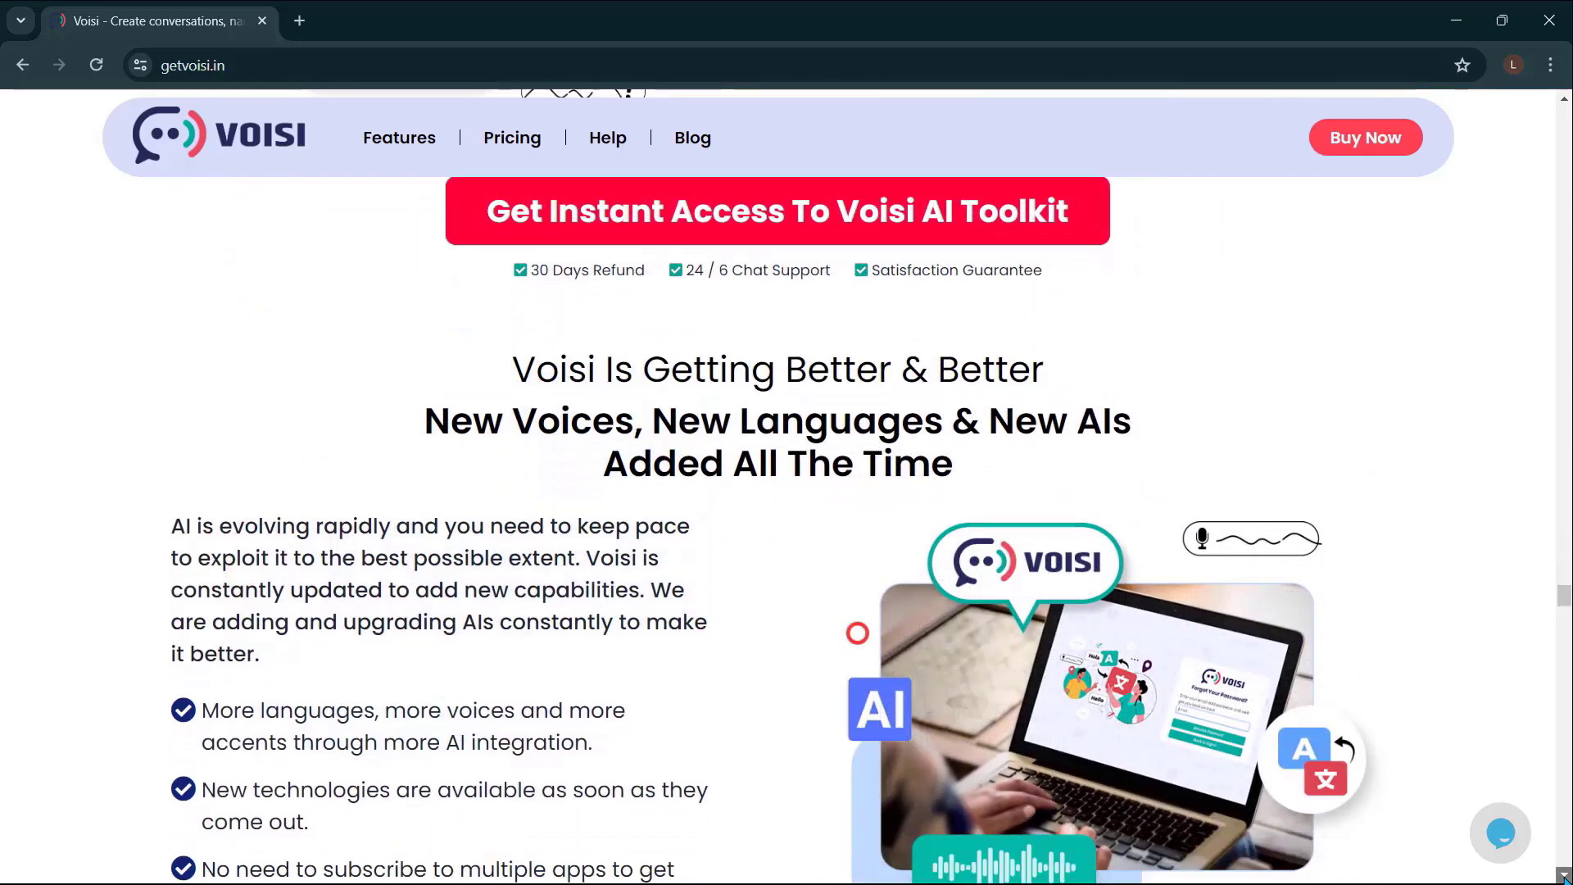
scroll(1563, 877, "down", 1)
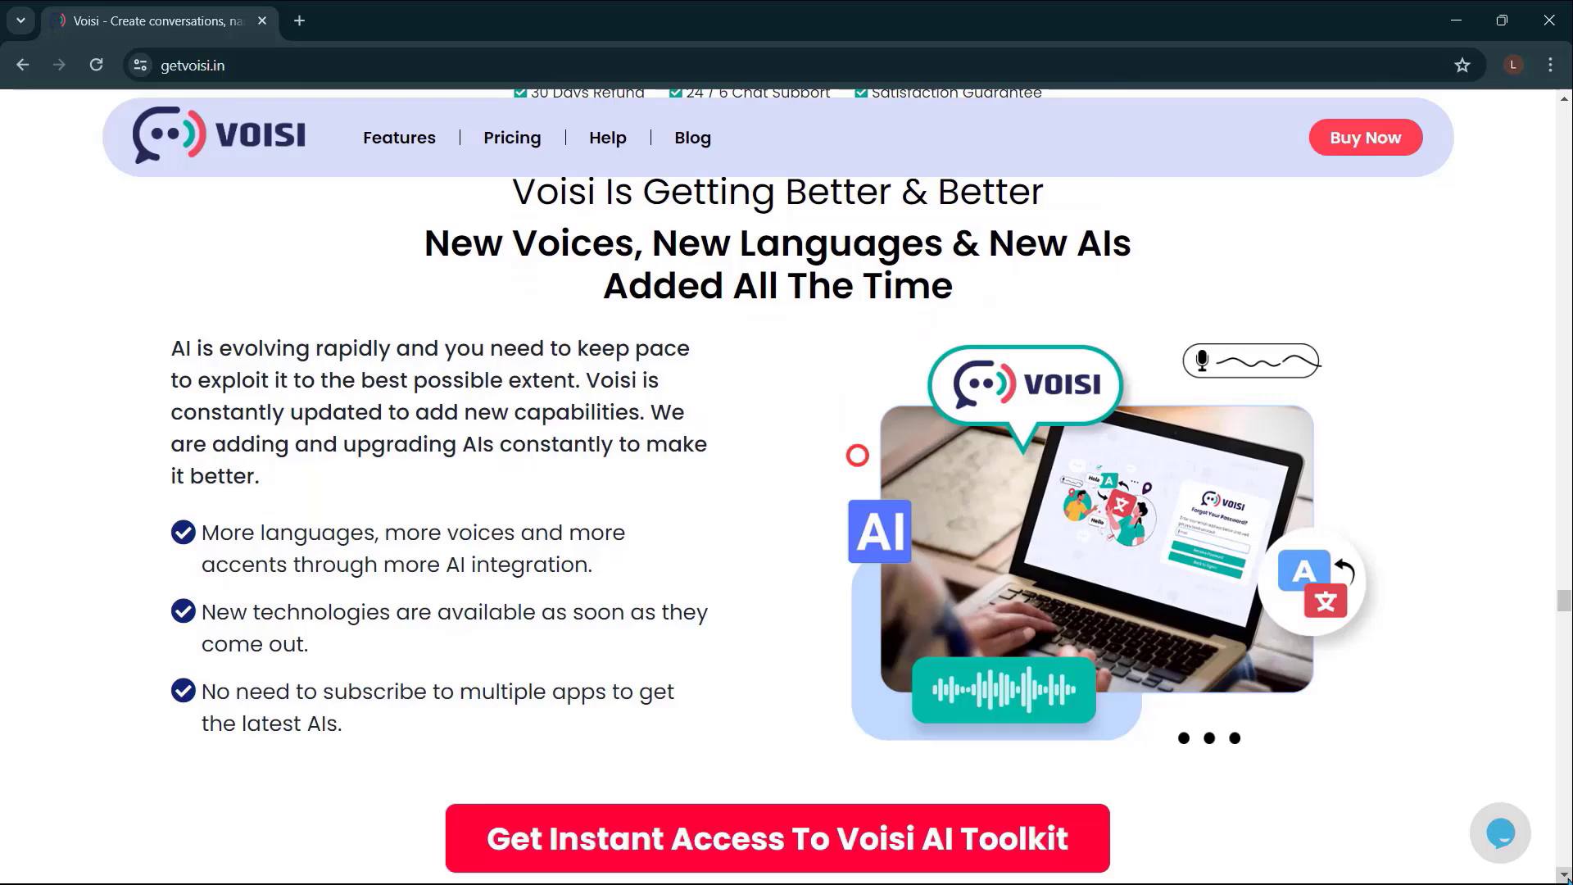
scroll(1563, 878, "down", 8)
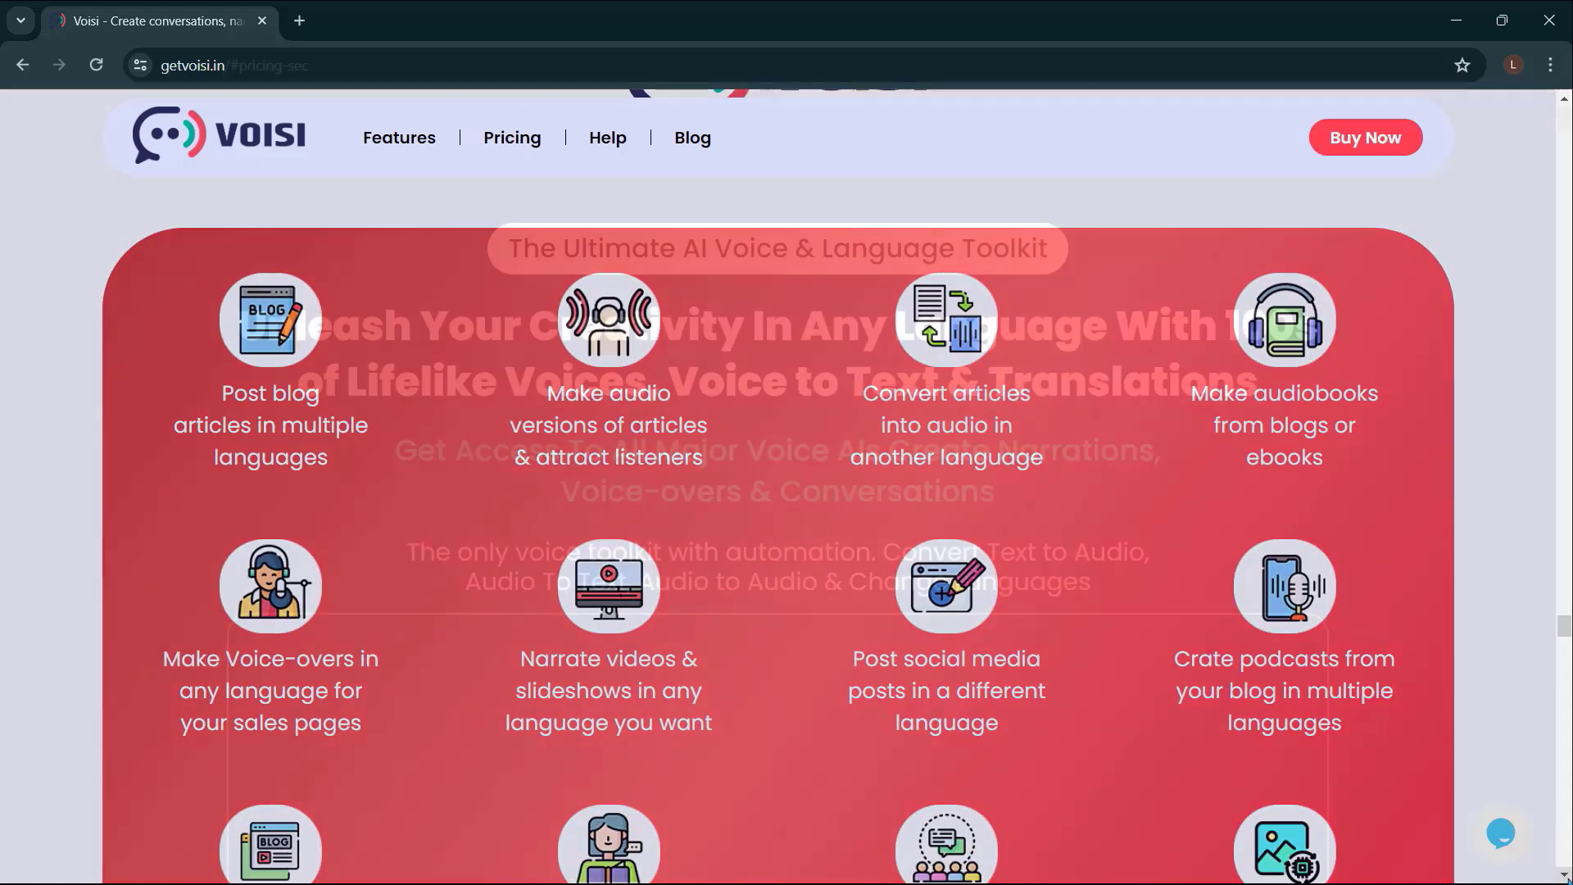